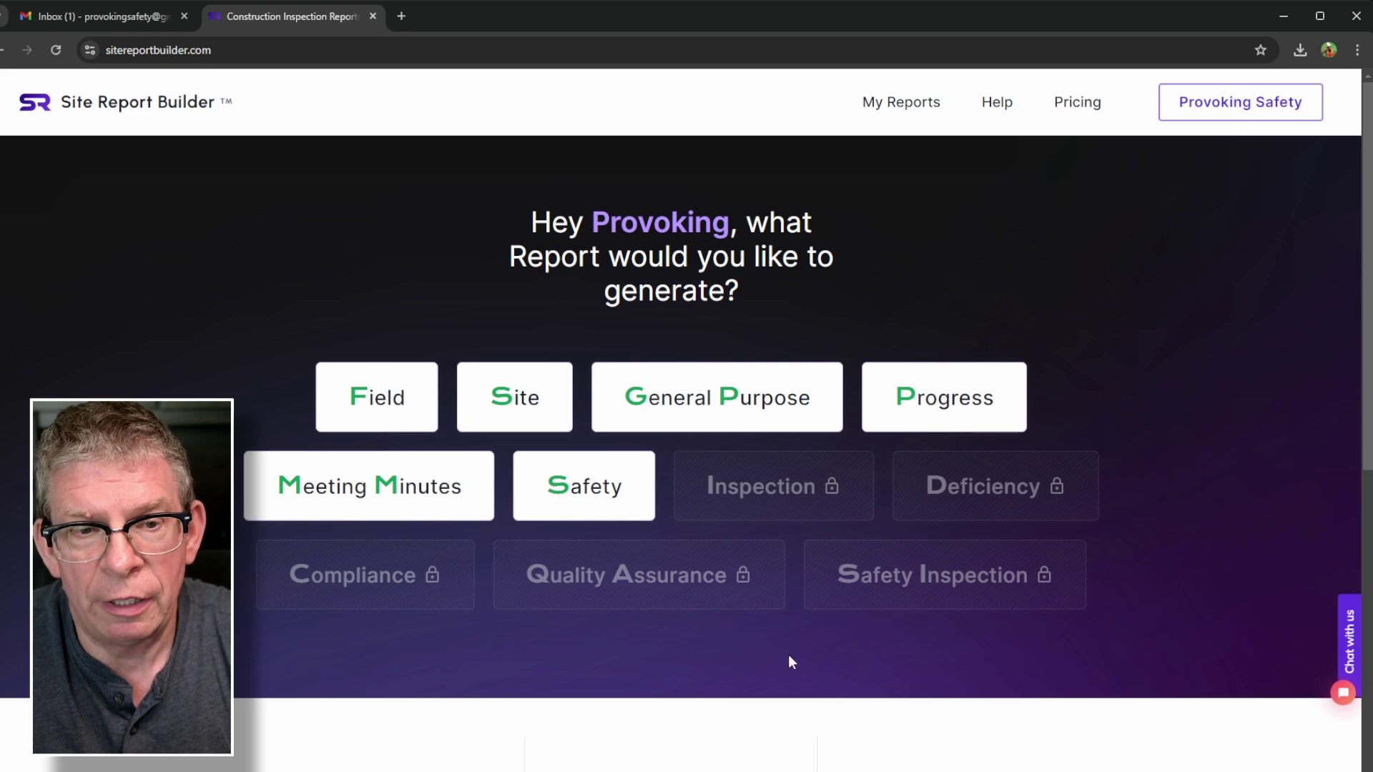
# - Start a new Safety report with the visit time set to 09:30 AM on August 5, 2024
pyautogui.click(610, 491)
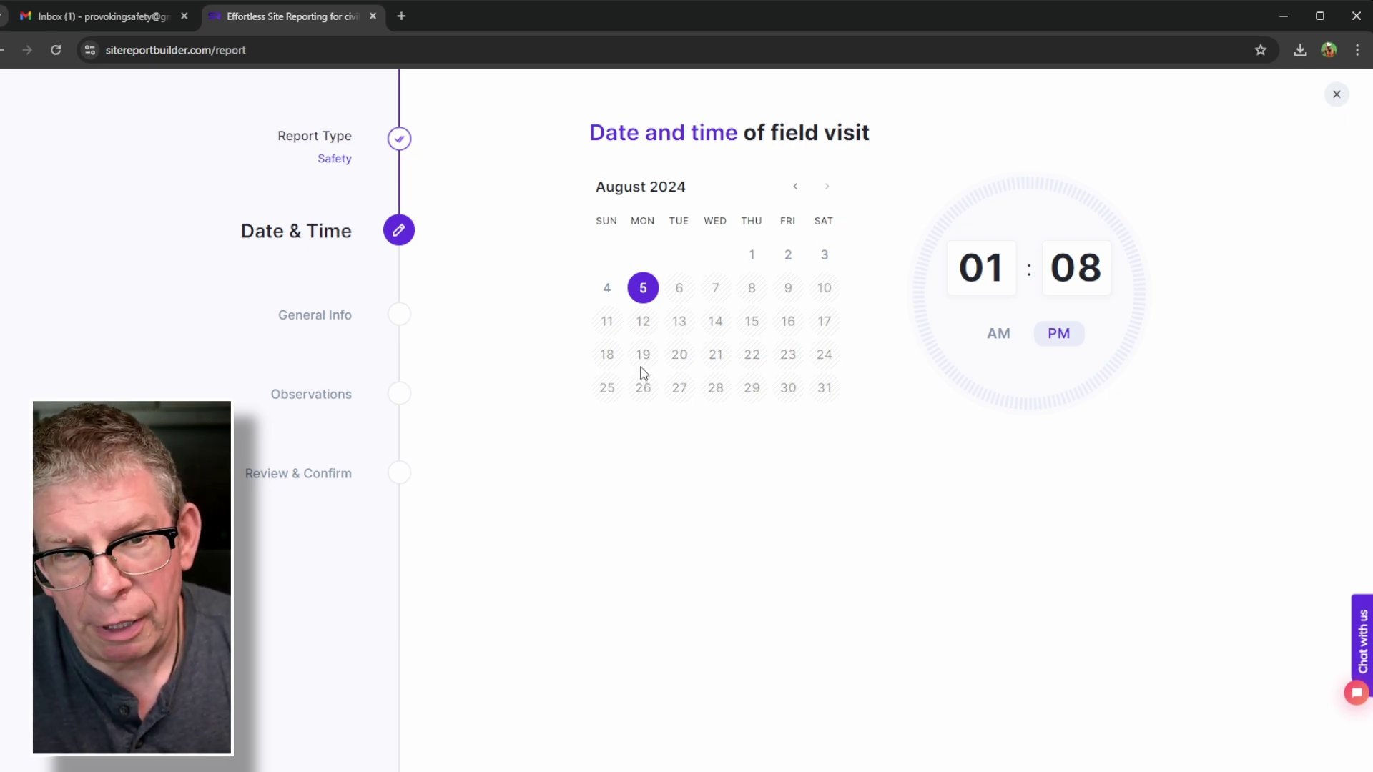
pyautogui.click(958, 283)
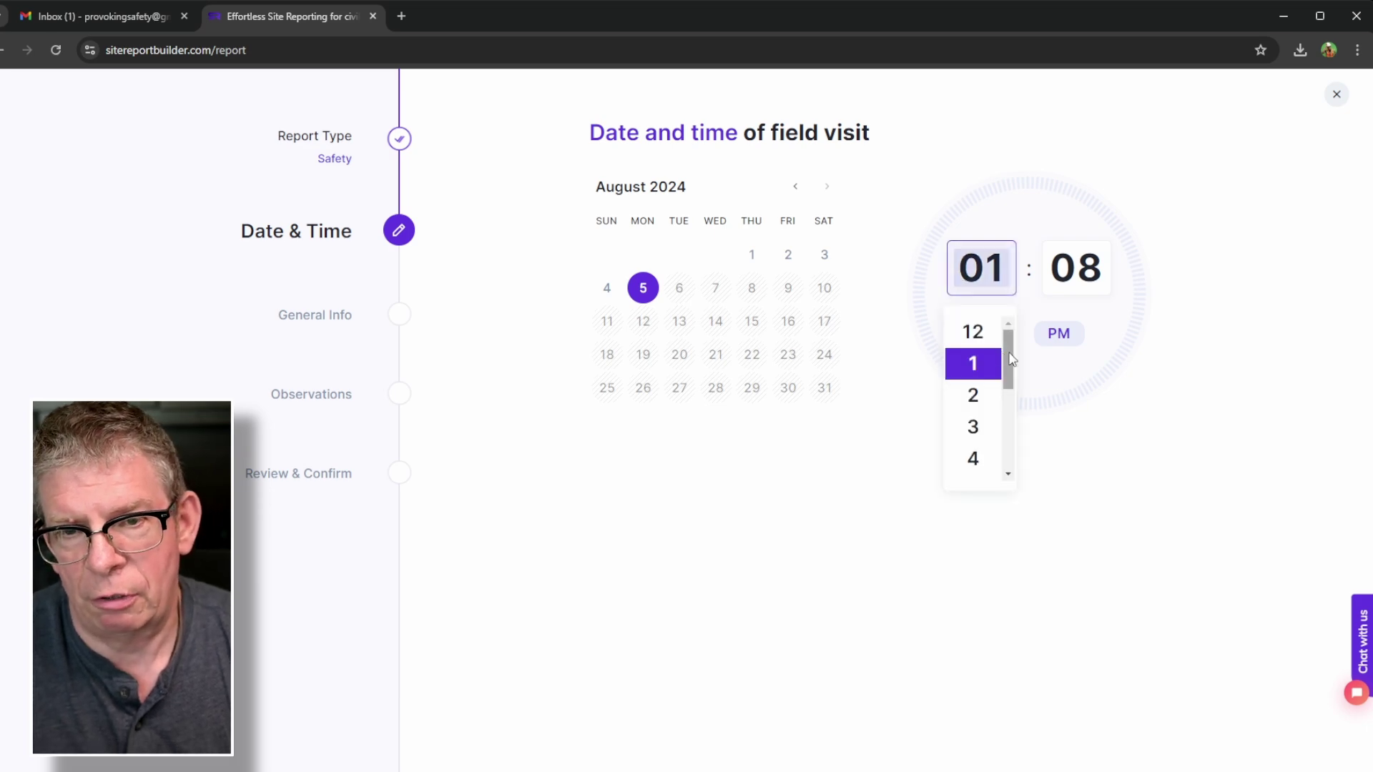
pyautogui.moveTo(1010, 358); pyautogui.dragTo(1021, 421)
pyautogui.click(984, 432)
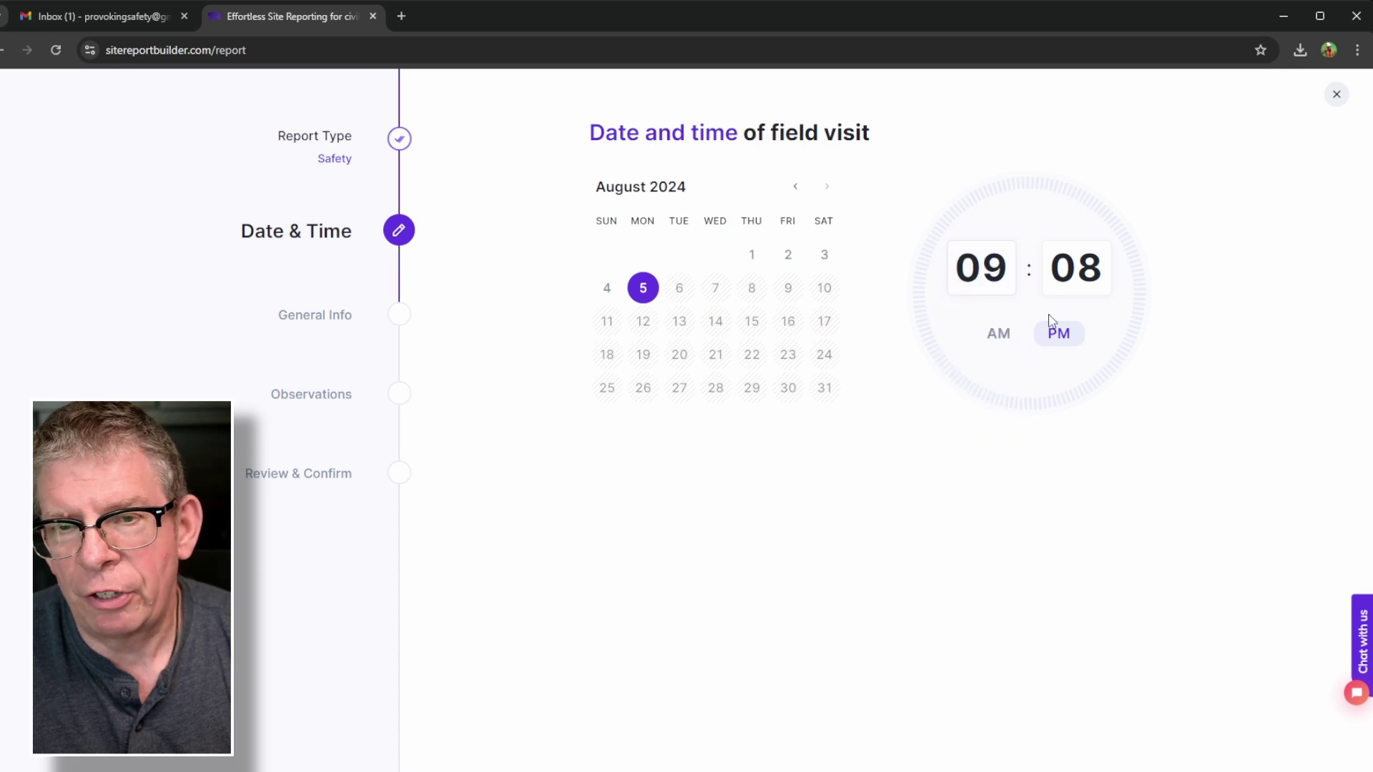
pyautogui.click(1063, 274)
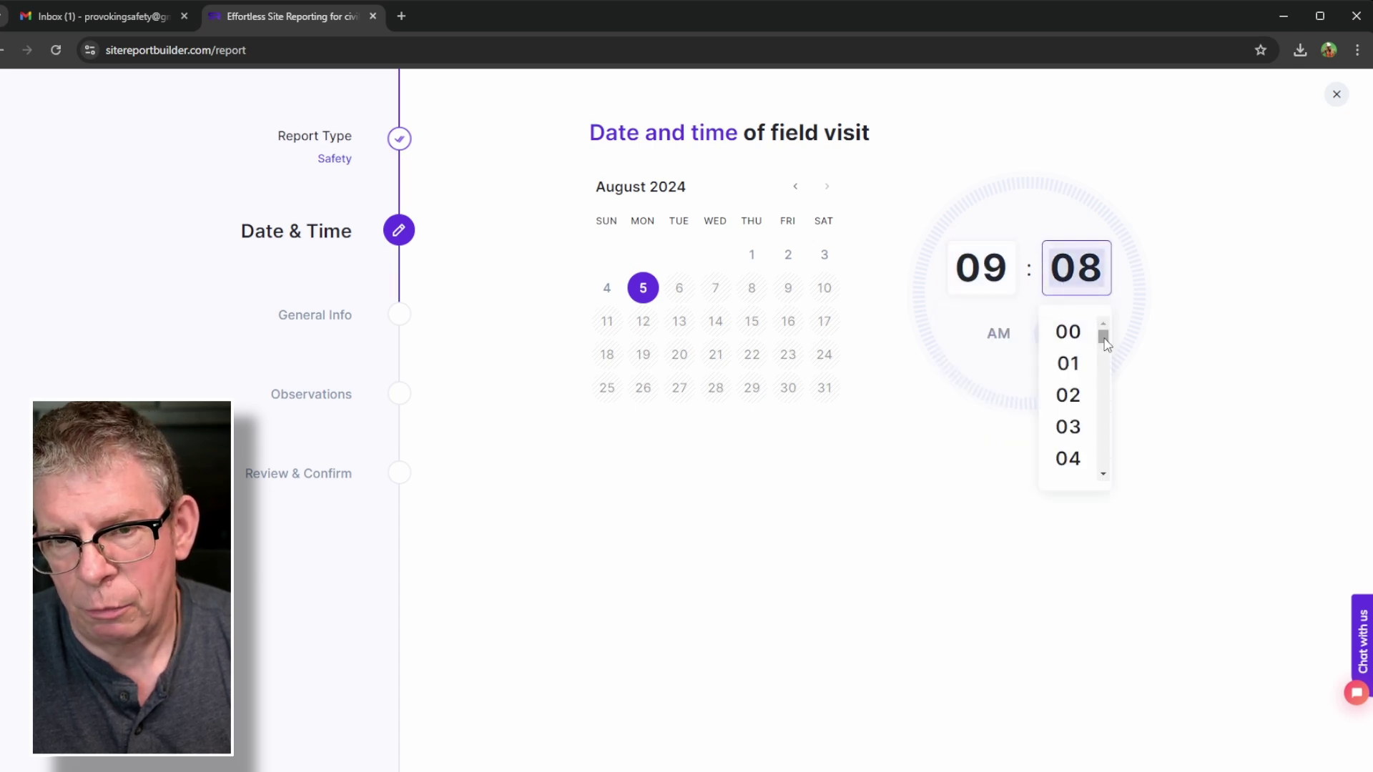
pyautogui.moveTo(1106, 343); pyautogui.dragTo(1105, 406)
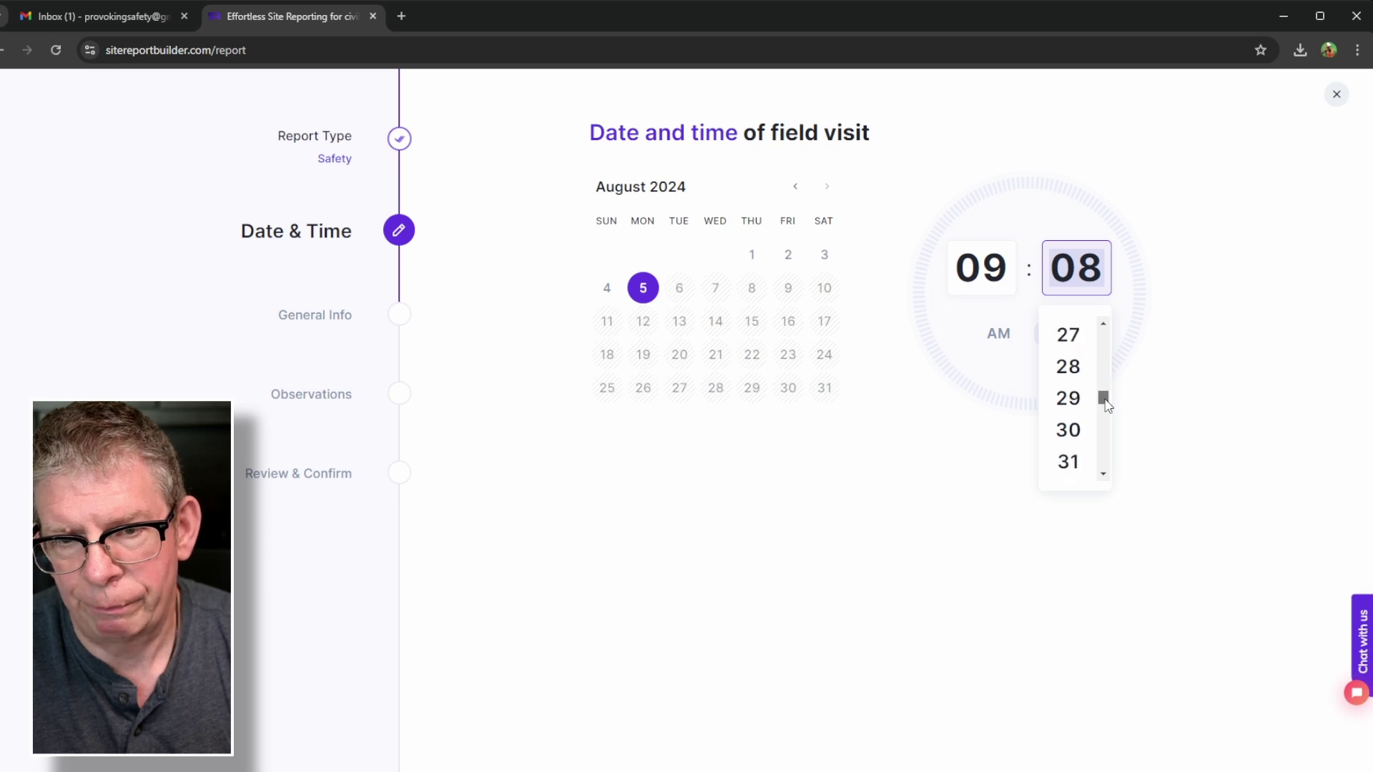
pyautogui.click(1076, 433)
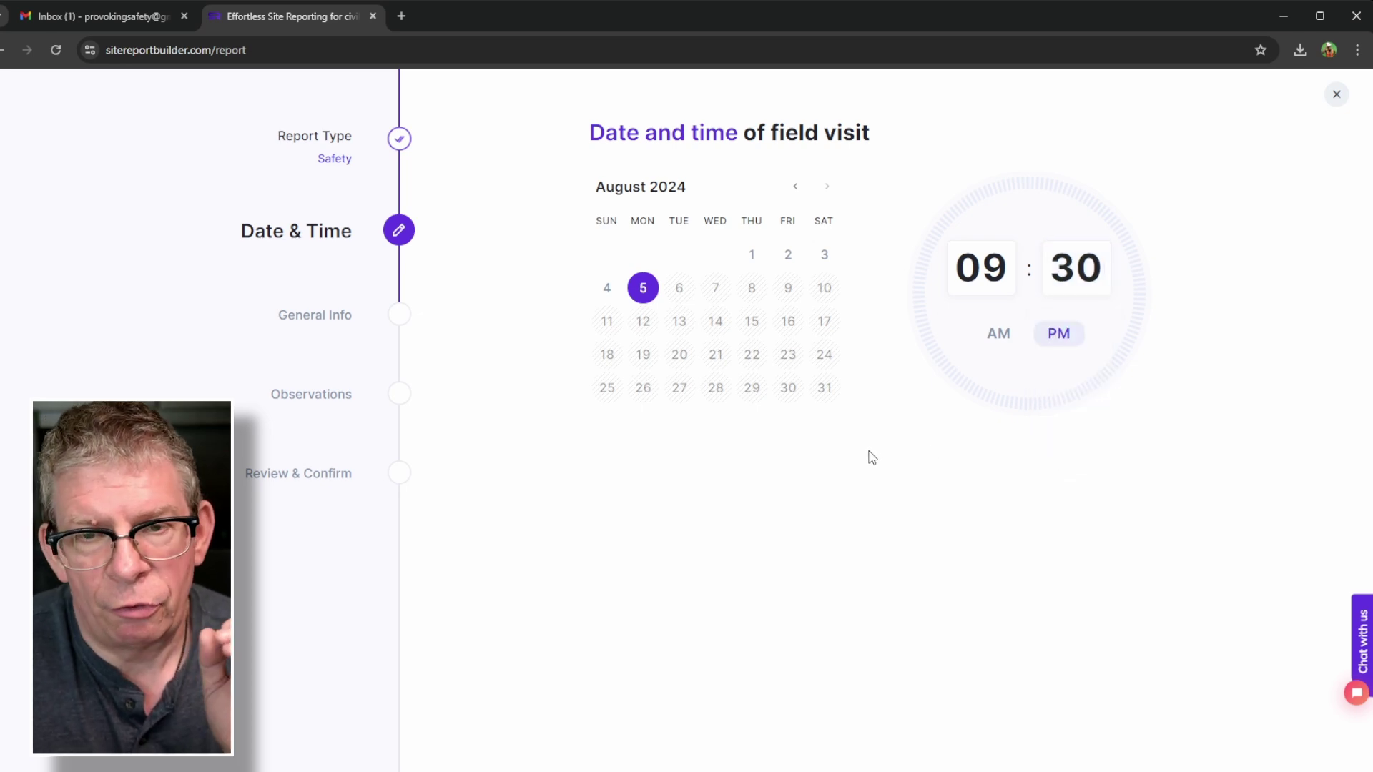
pyautogui.click(1008, 341)
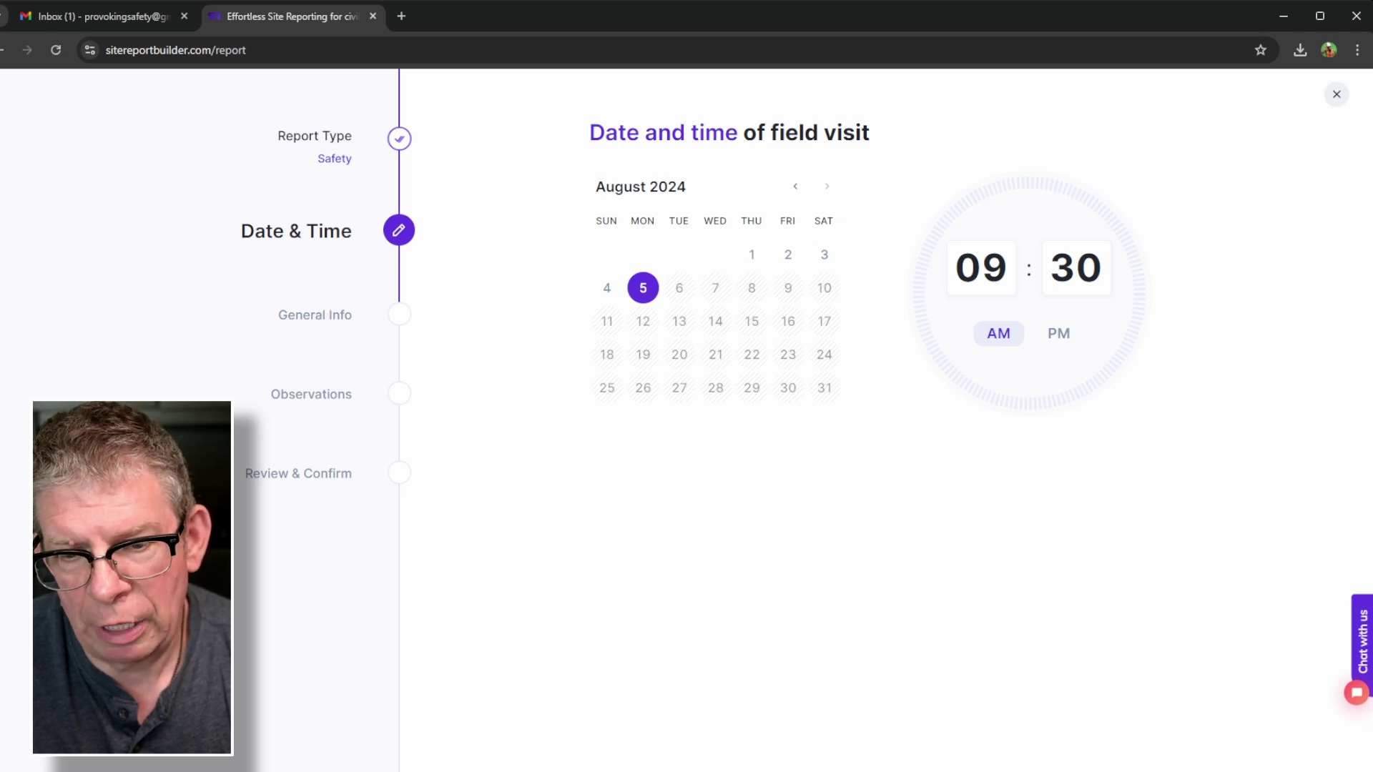
pyautogui.click(314, 314)
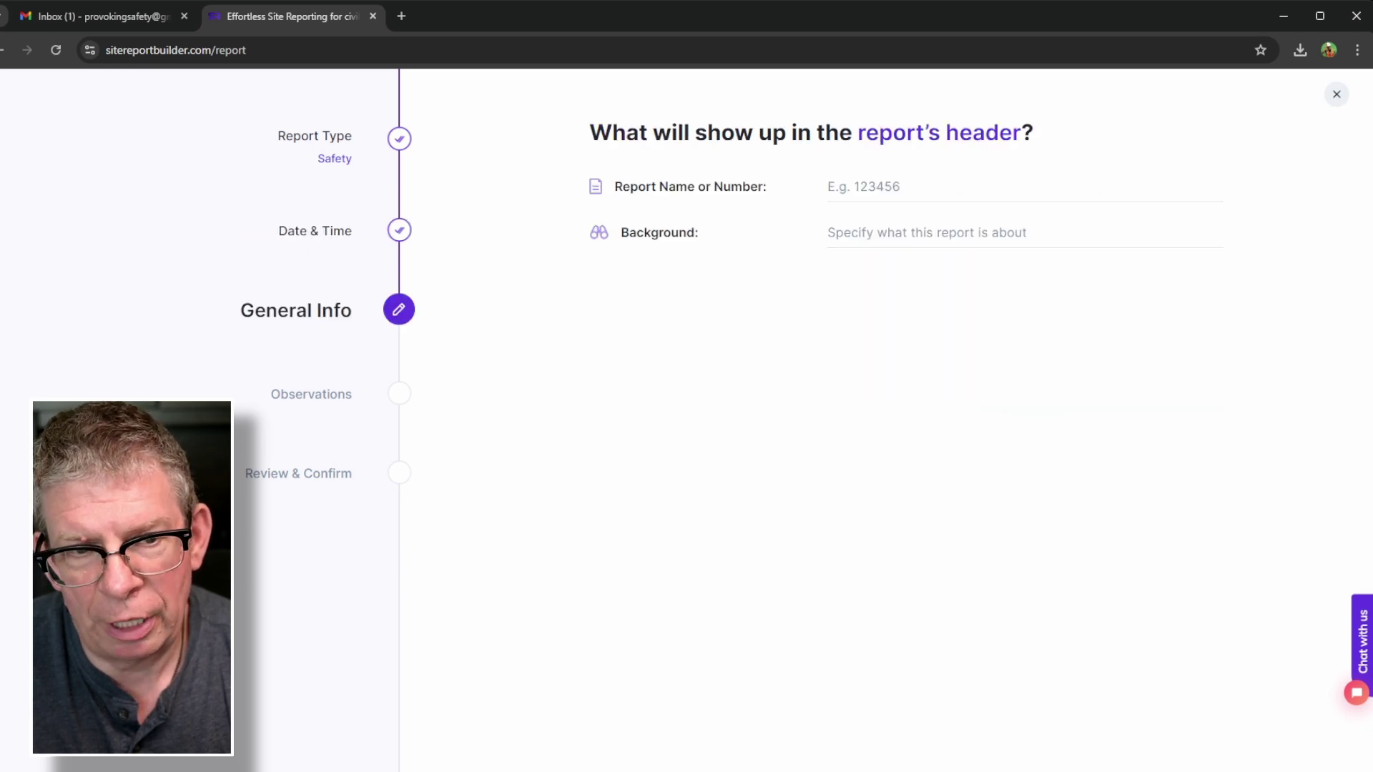
# - Name the report 'Investigation - Repair Call' and give a ladder-fall background
pyautogui.click(885, 197)
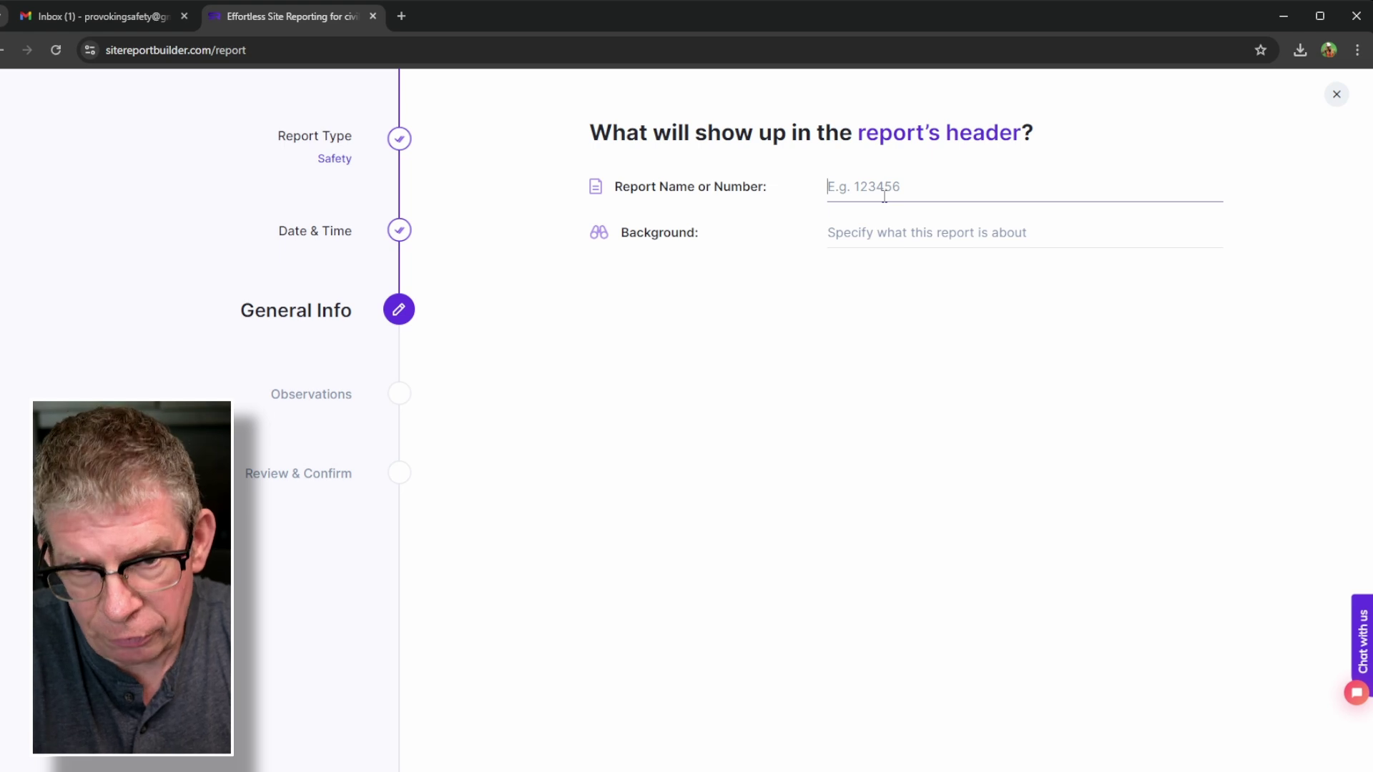
pyautogui.write('Inves')
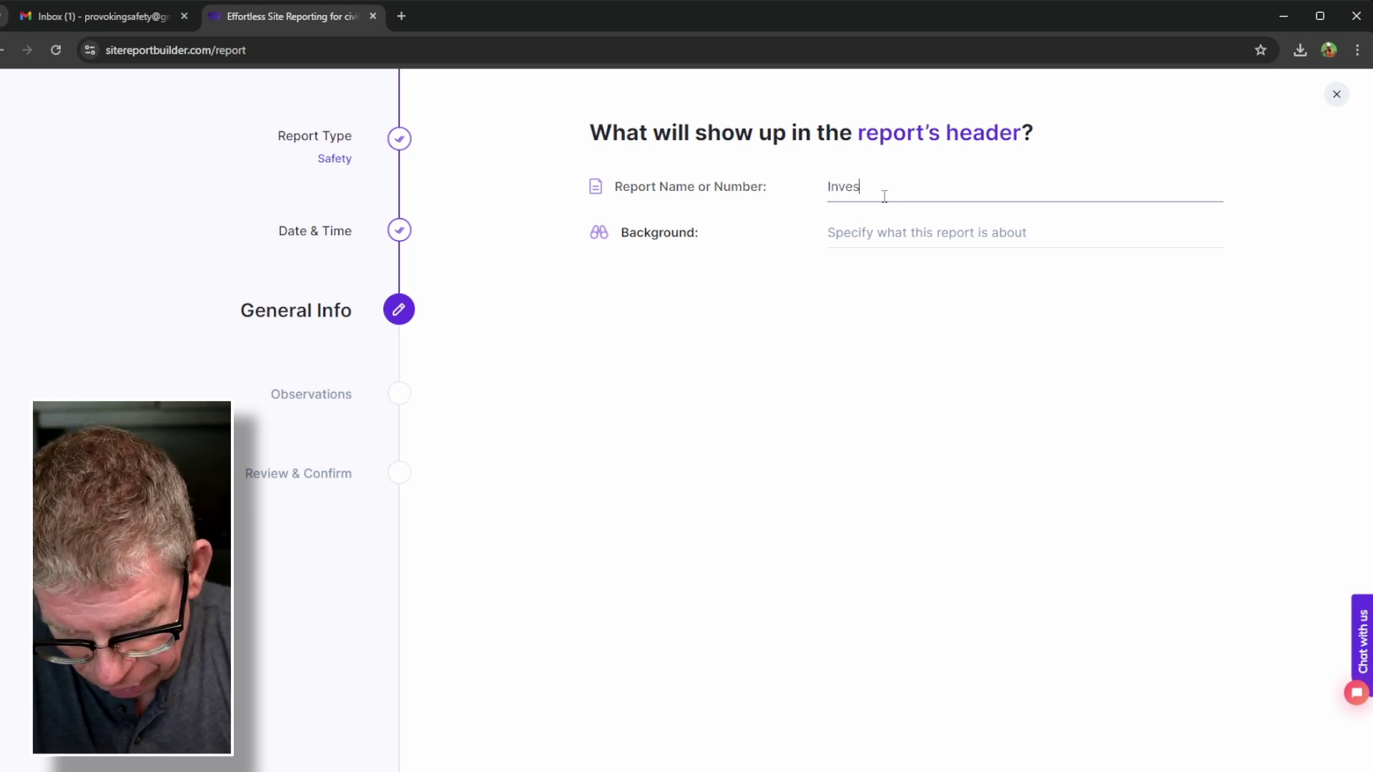
pyautogui.write('tigation ')
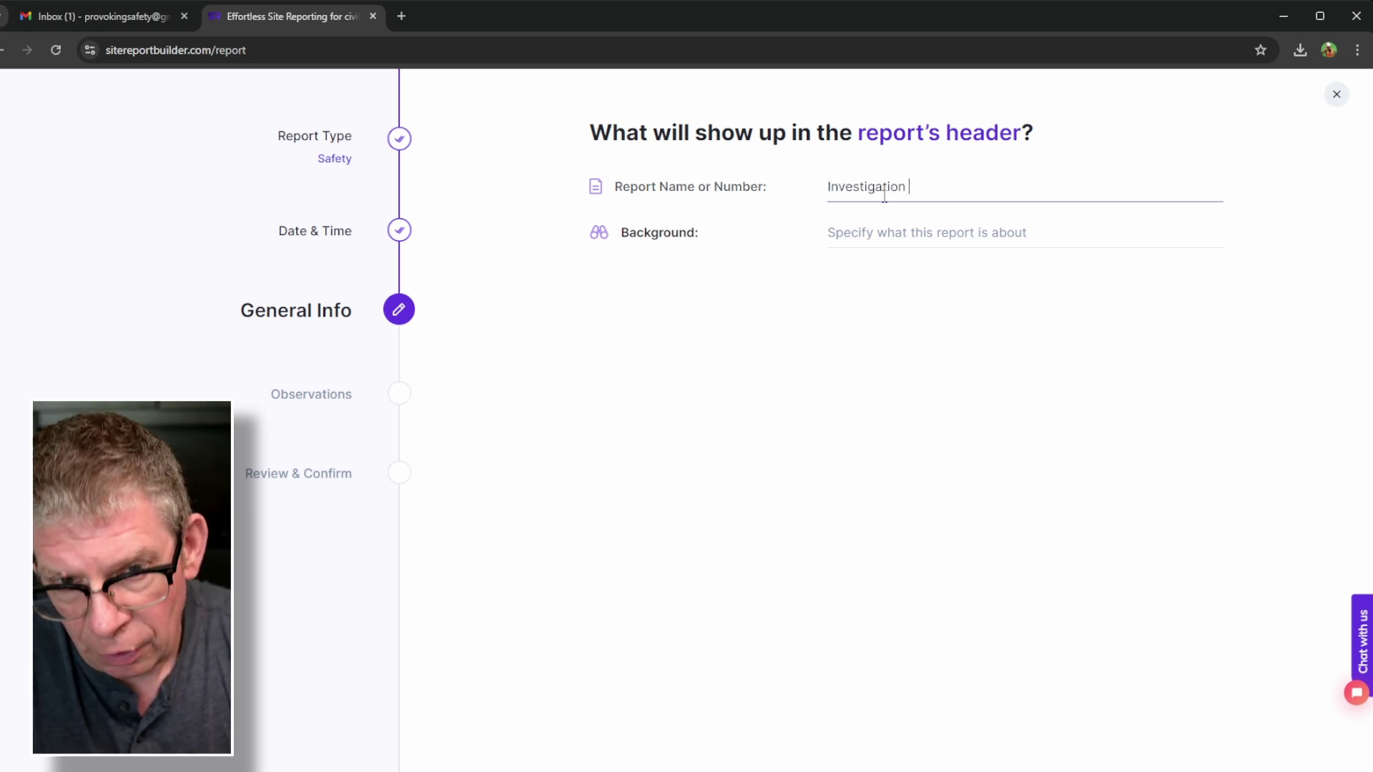
pyautogui.write('-')
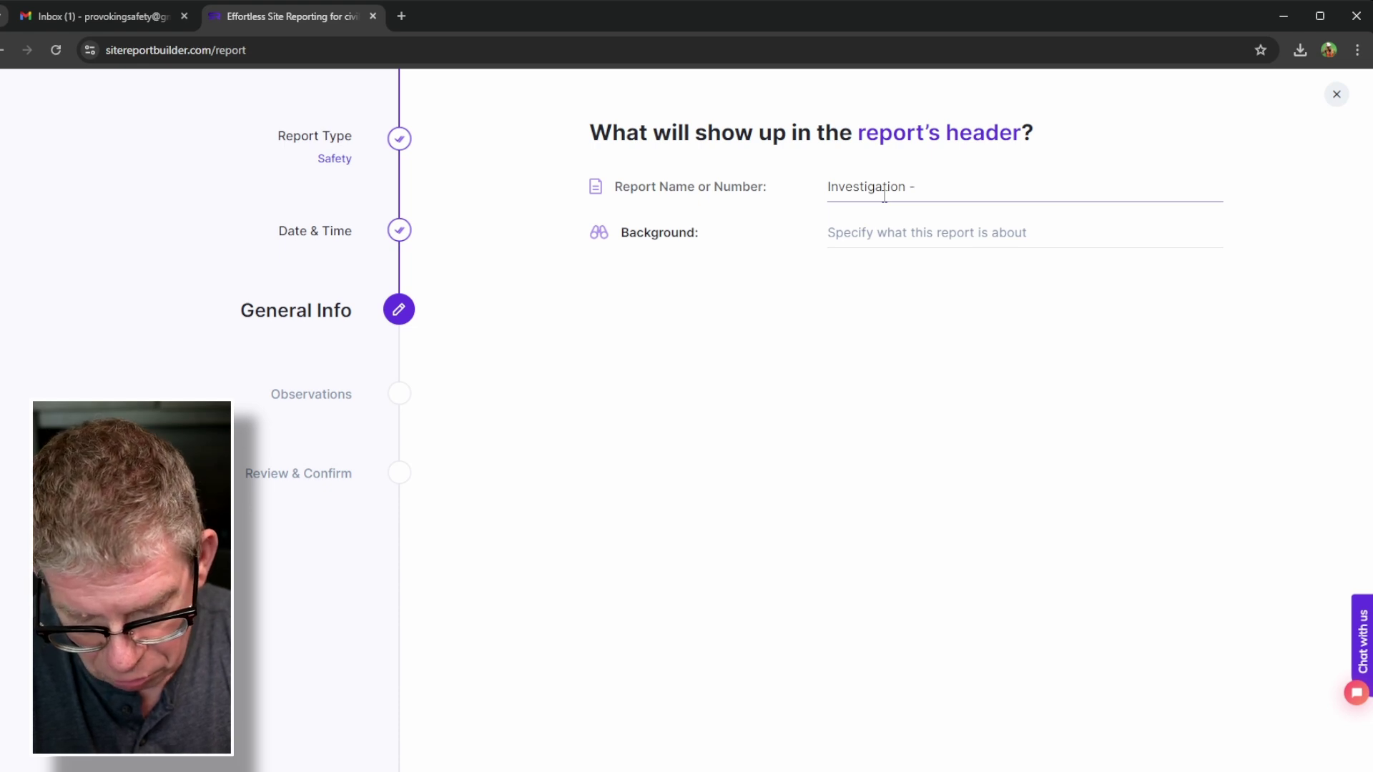
pyautogui.write(' Re')
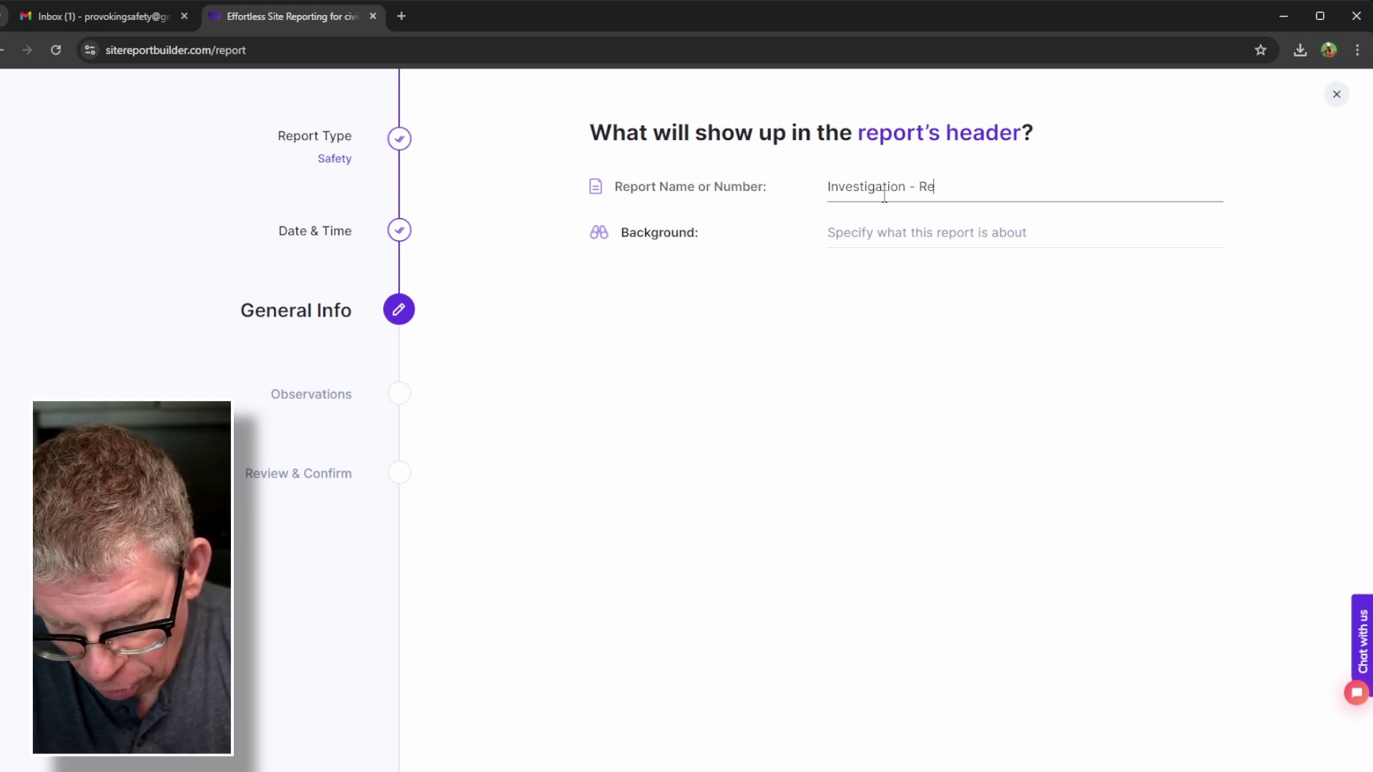
pyautogui.write('pair Call')
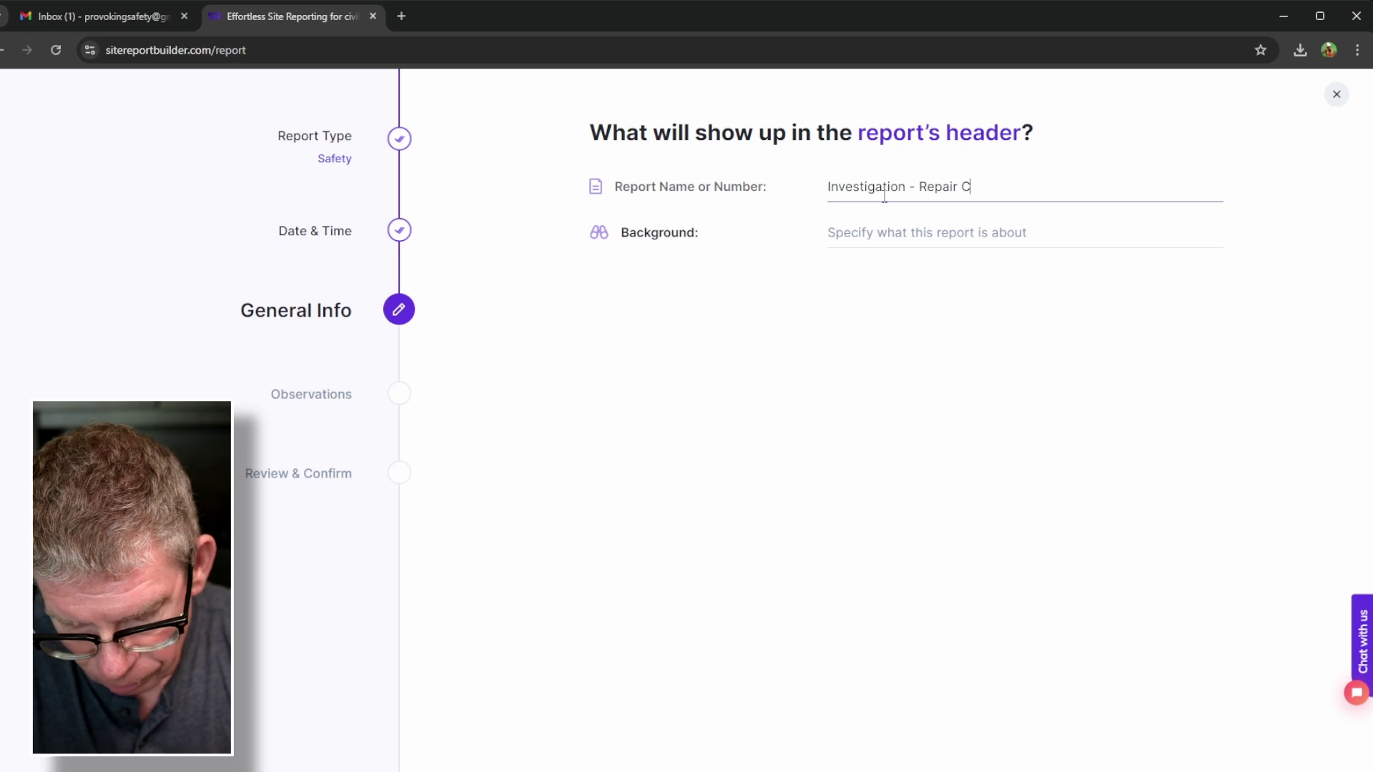
pyautogui.click(960, 232)
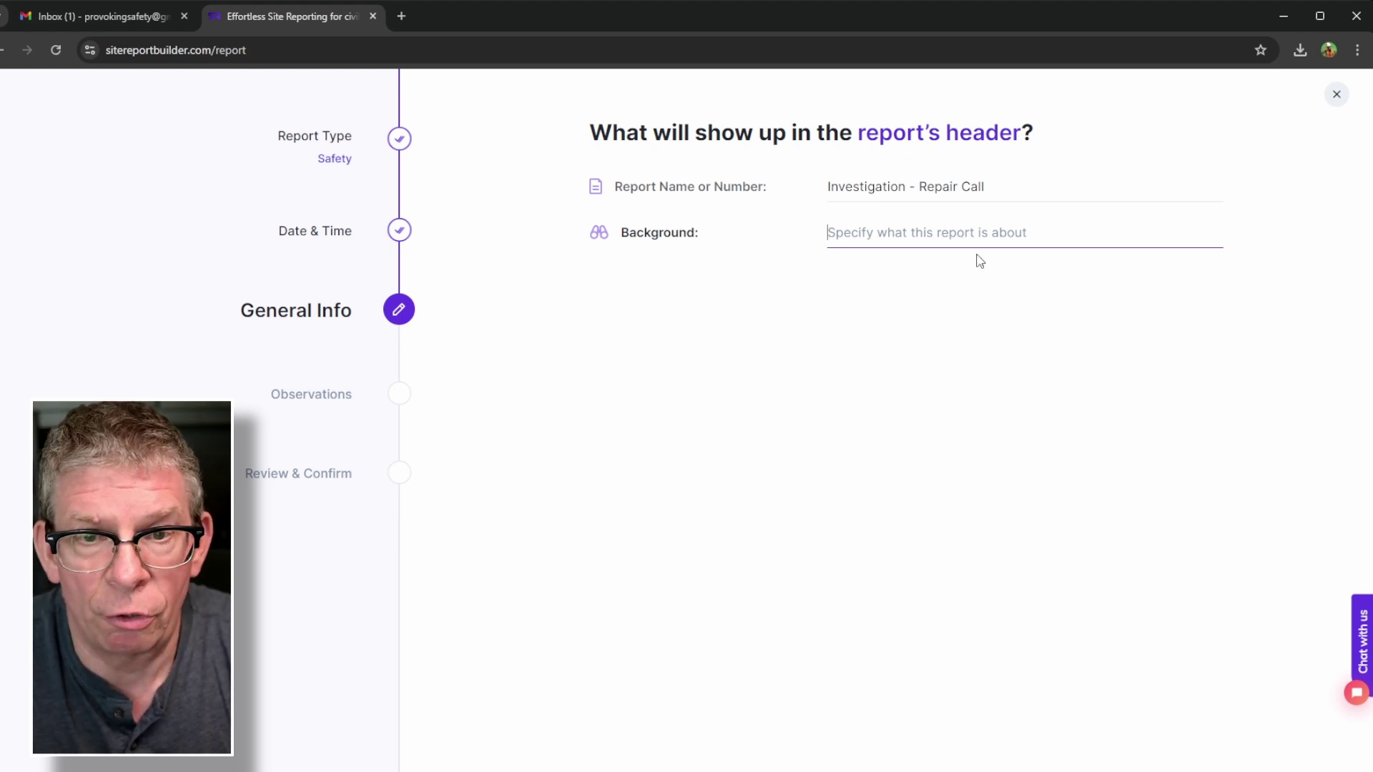
pyautogui.write('Called to investigate a worker fallen from a ladder/ladder mishap')
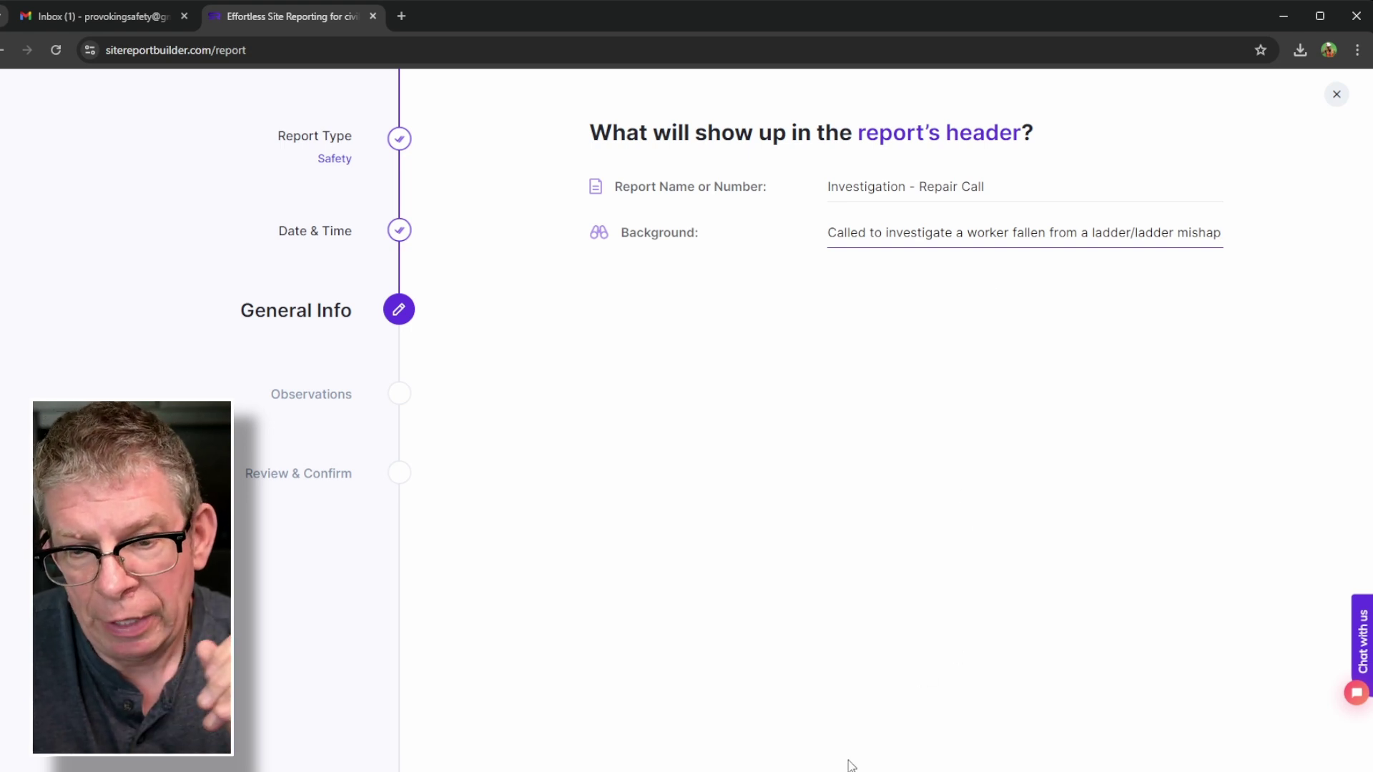
pyautogui.press('Return')
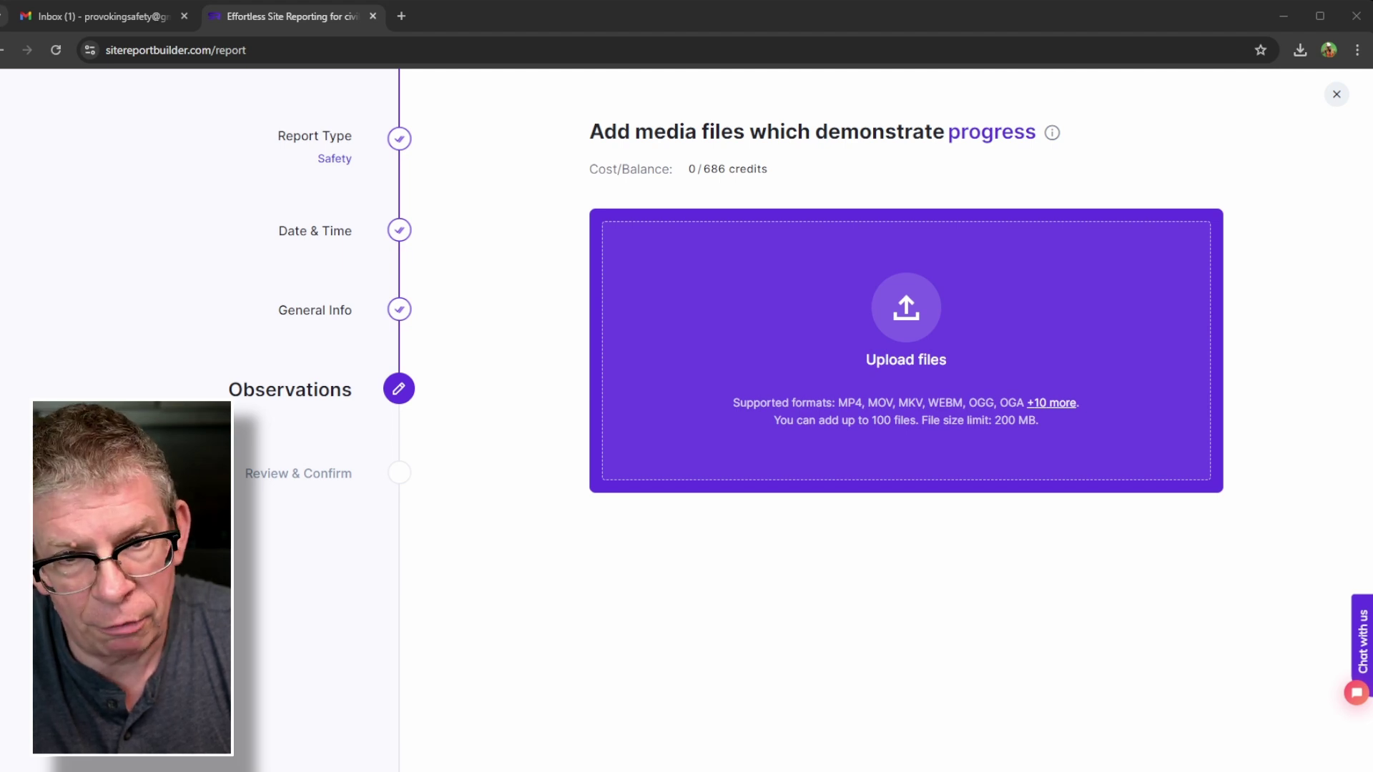
# - Upload the four MP4 site videos as observations and continue to Review & Confirm
pyautogui.moveTo(882, 315); pyautogui.dragTo(882, 315)
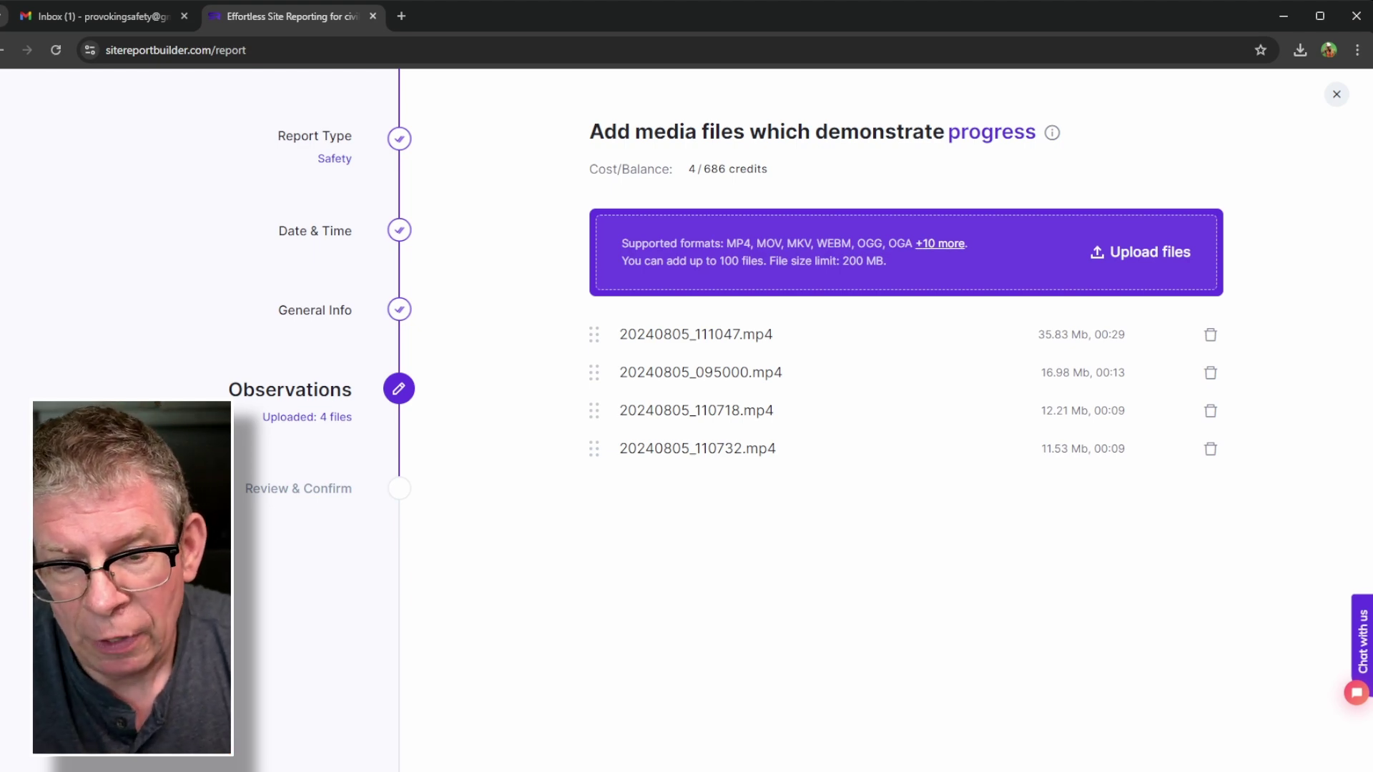
pyautogui.press('Return')
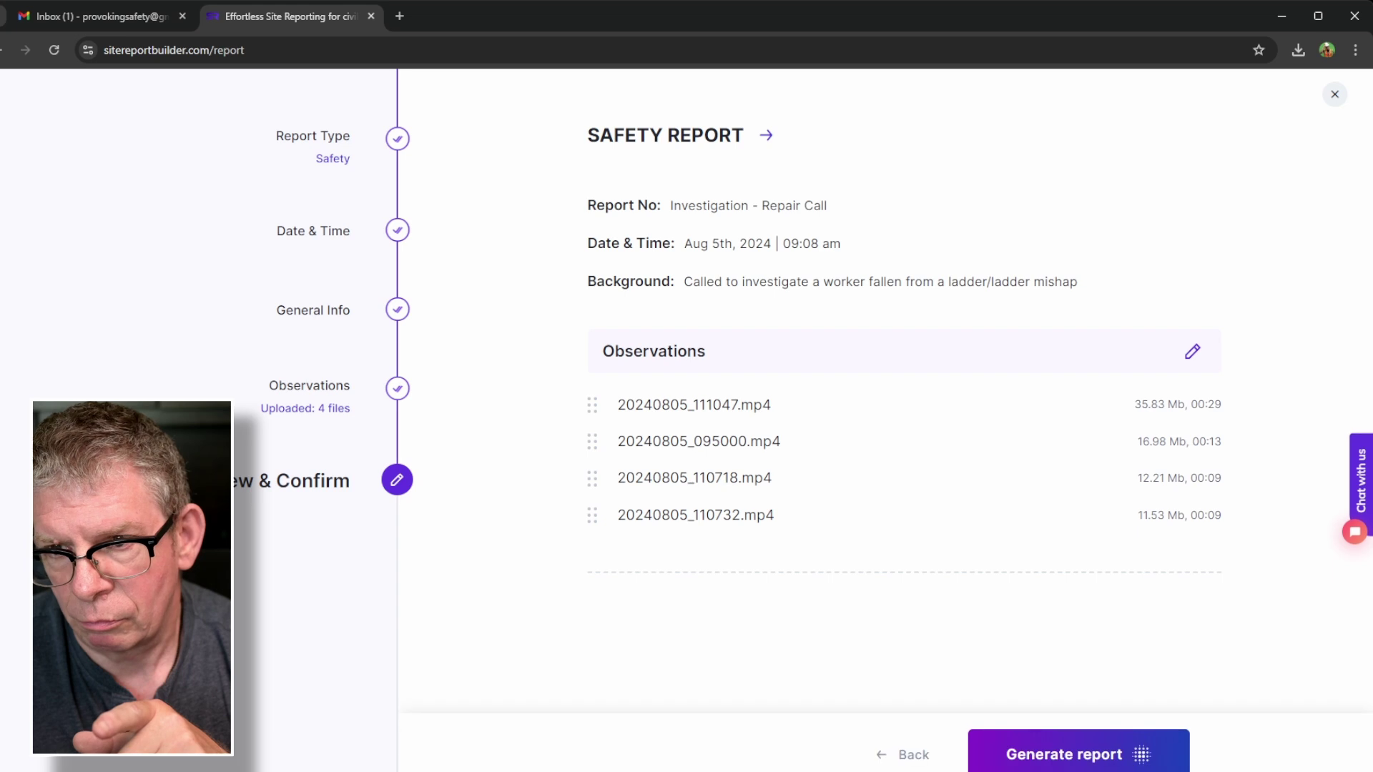
# - Generate the Safety report from the Review & Confirm page
pyautogui.click(1104, 759)
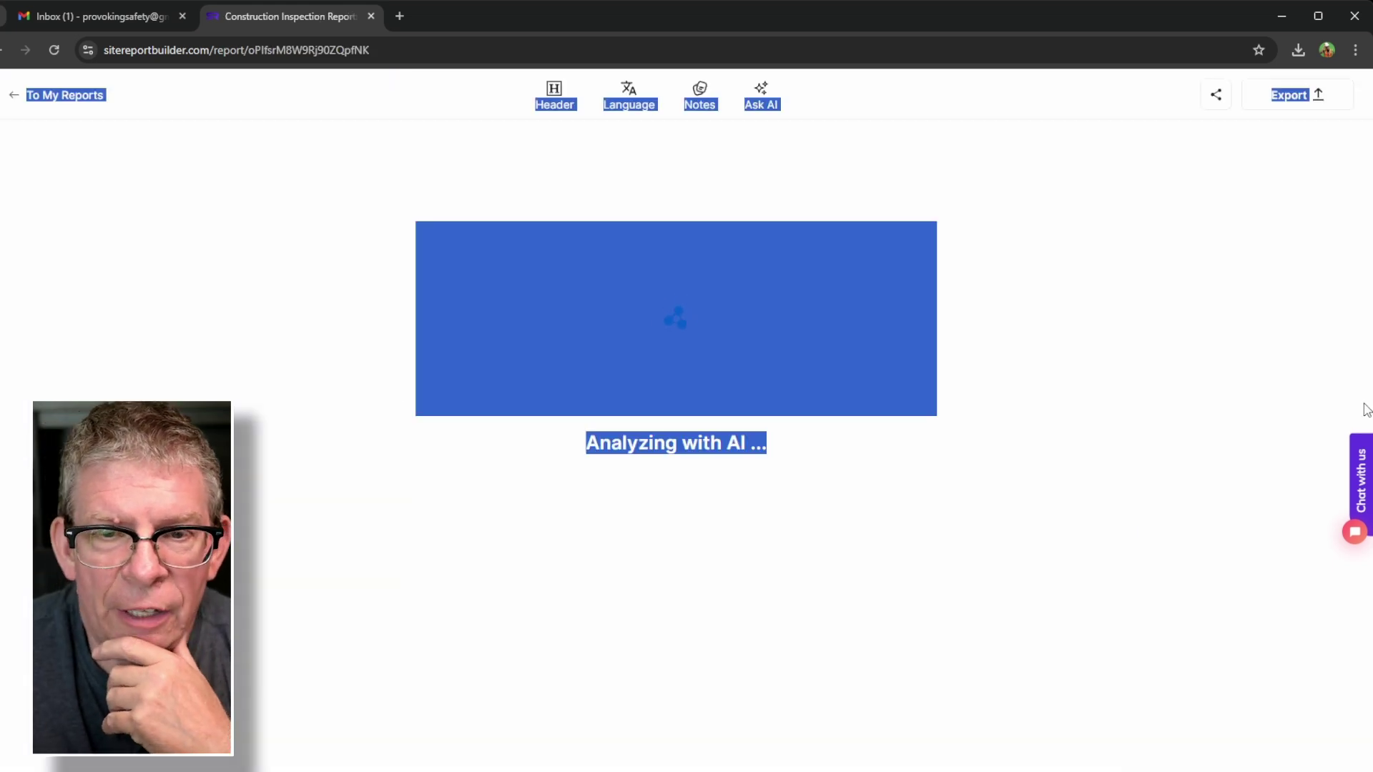
# - Clear the accidental page-wide text selection while the AI finishes analysing
pyautogui.click(1252, 347)
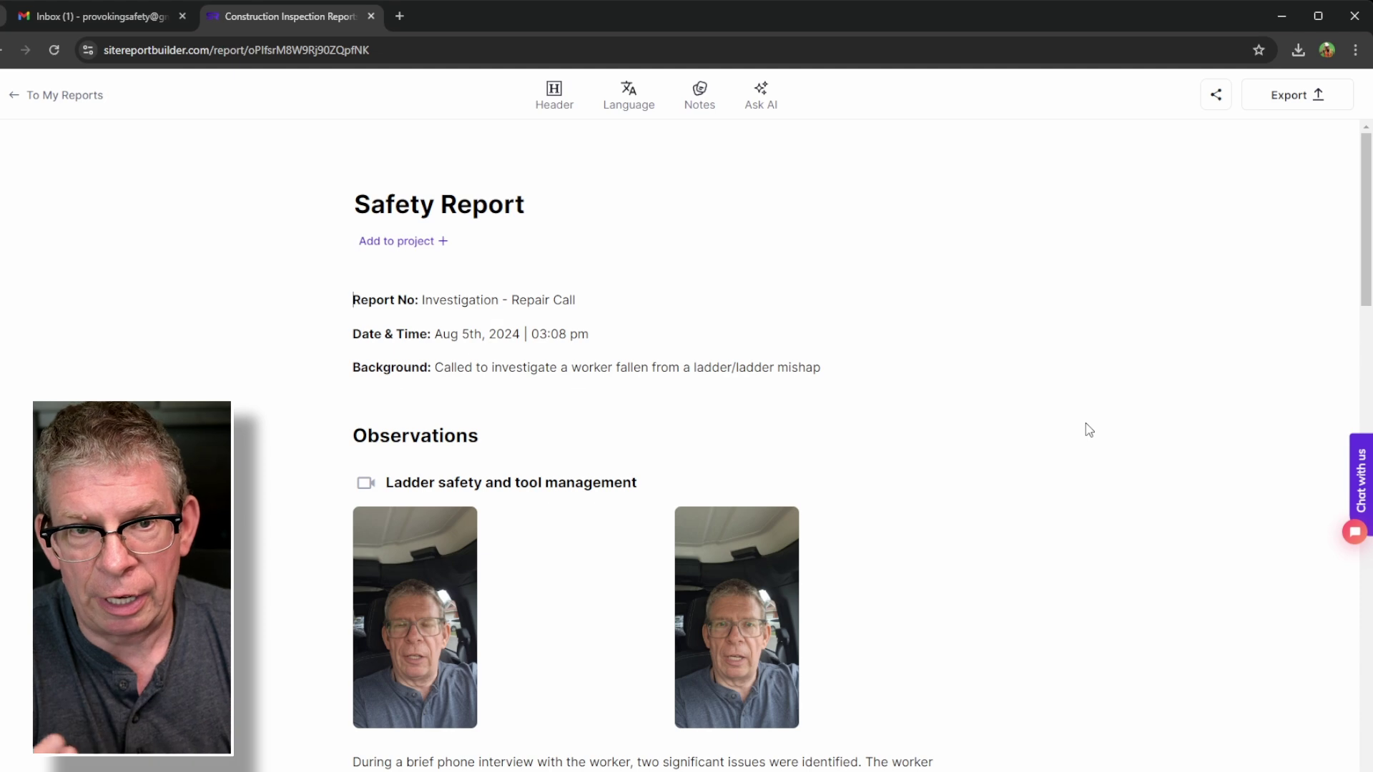
# - Retitle the report by replacing 'Safety' with 'Incident Investigation'
pyautogui.click(526, 206)
pyautogui.click(434, 203)
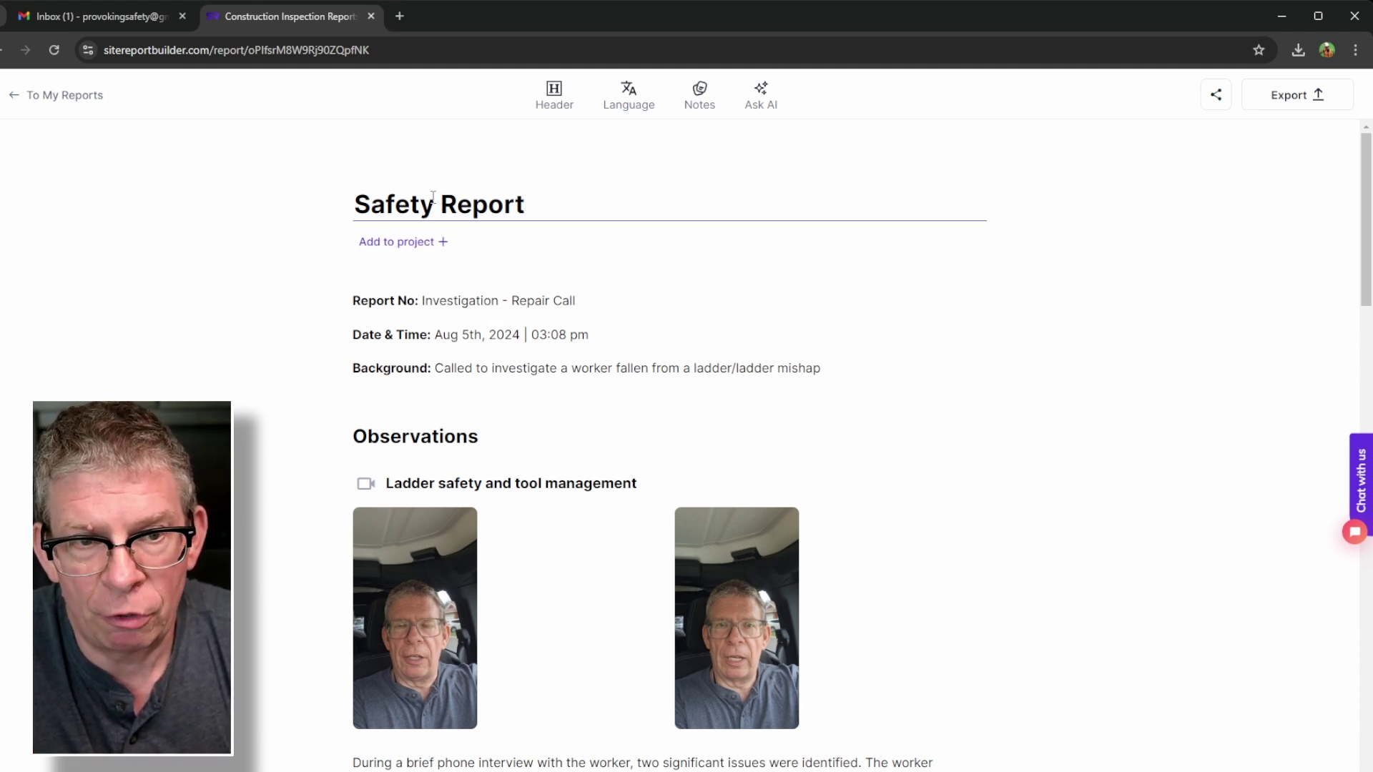
pyautogui.press('BackSpace')
pyautogui.press('BackSpace')
pyautogui.press('BackSpace')
pyautogui.press('BackSpace')
pyautogui.press('BackSpace')
pyautogui.press('BackSpace')
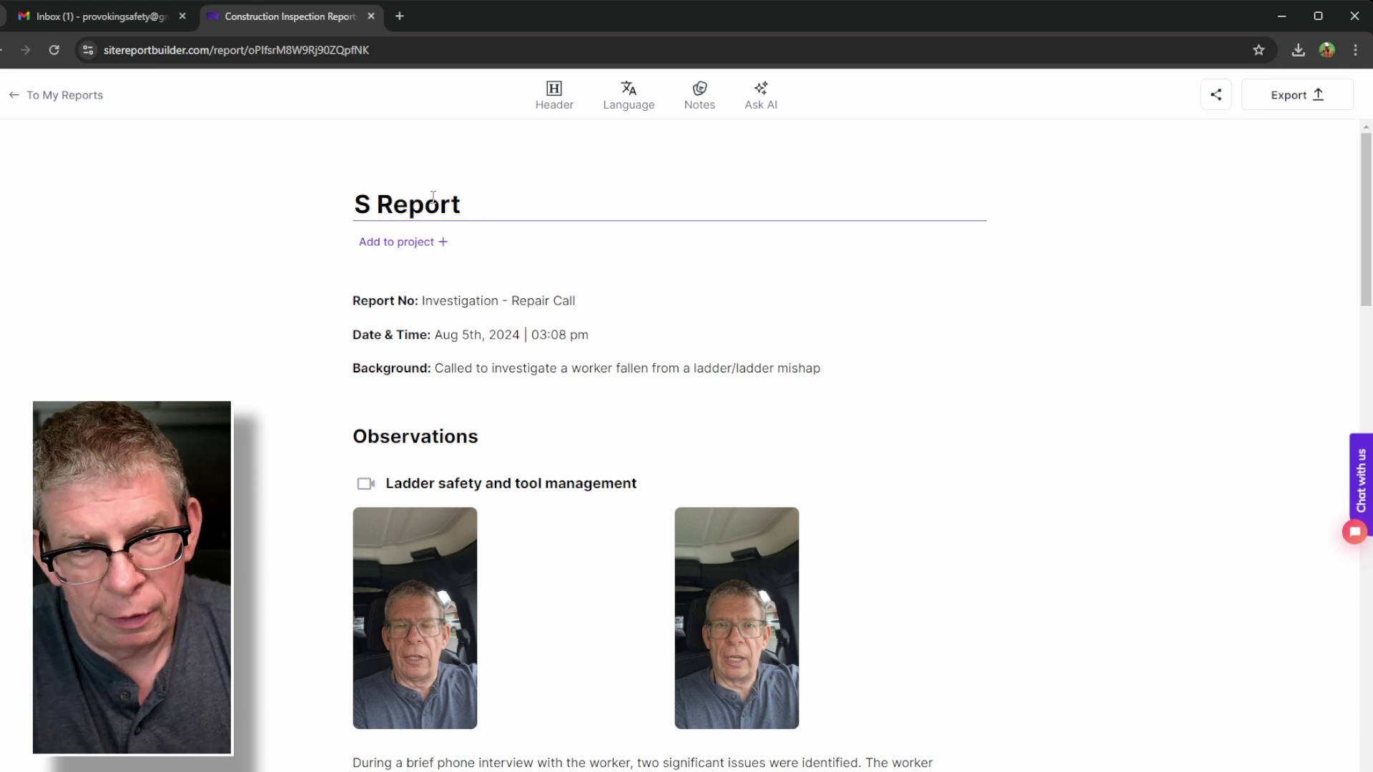
pyautogui.write('Incie')
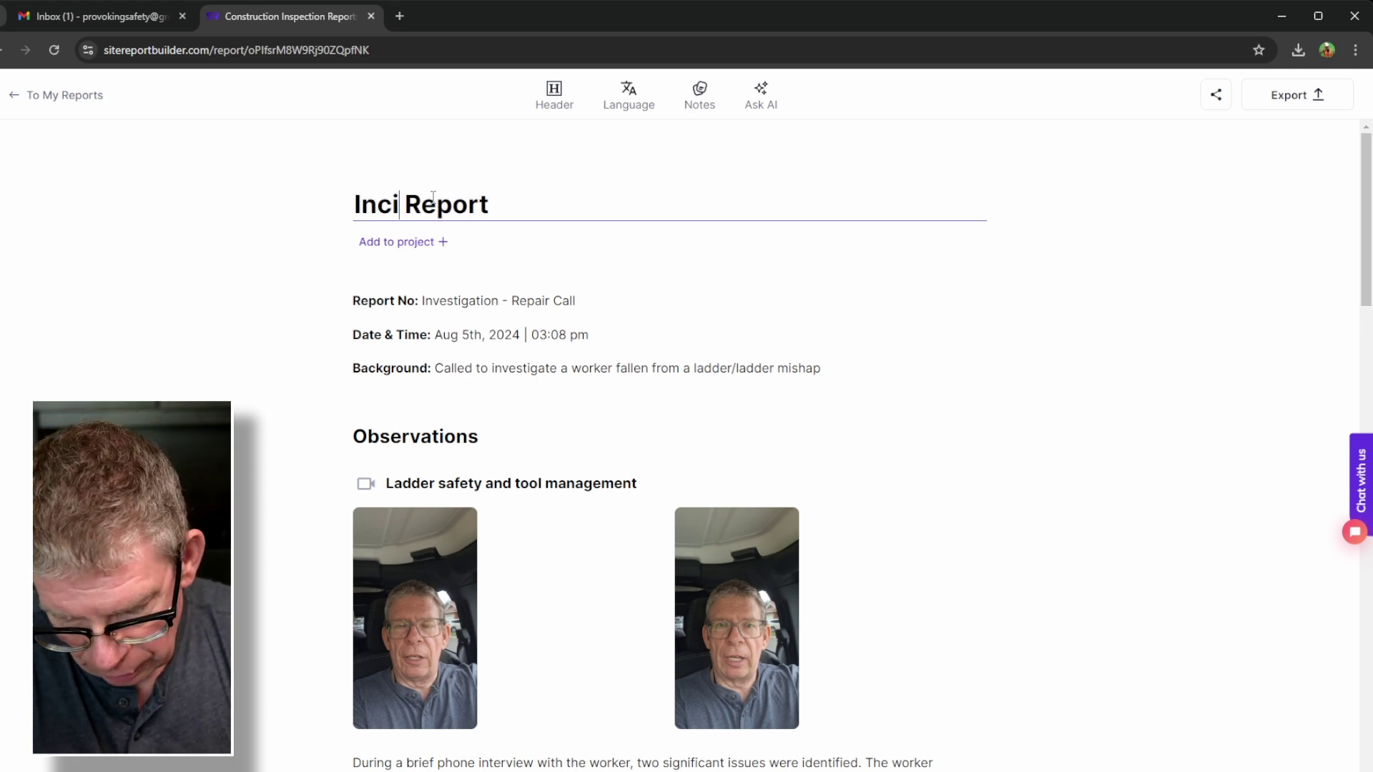
pyautogui.press('BackSpace')
pyautogui.write('dent In')
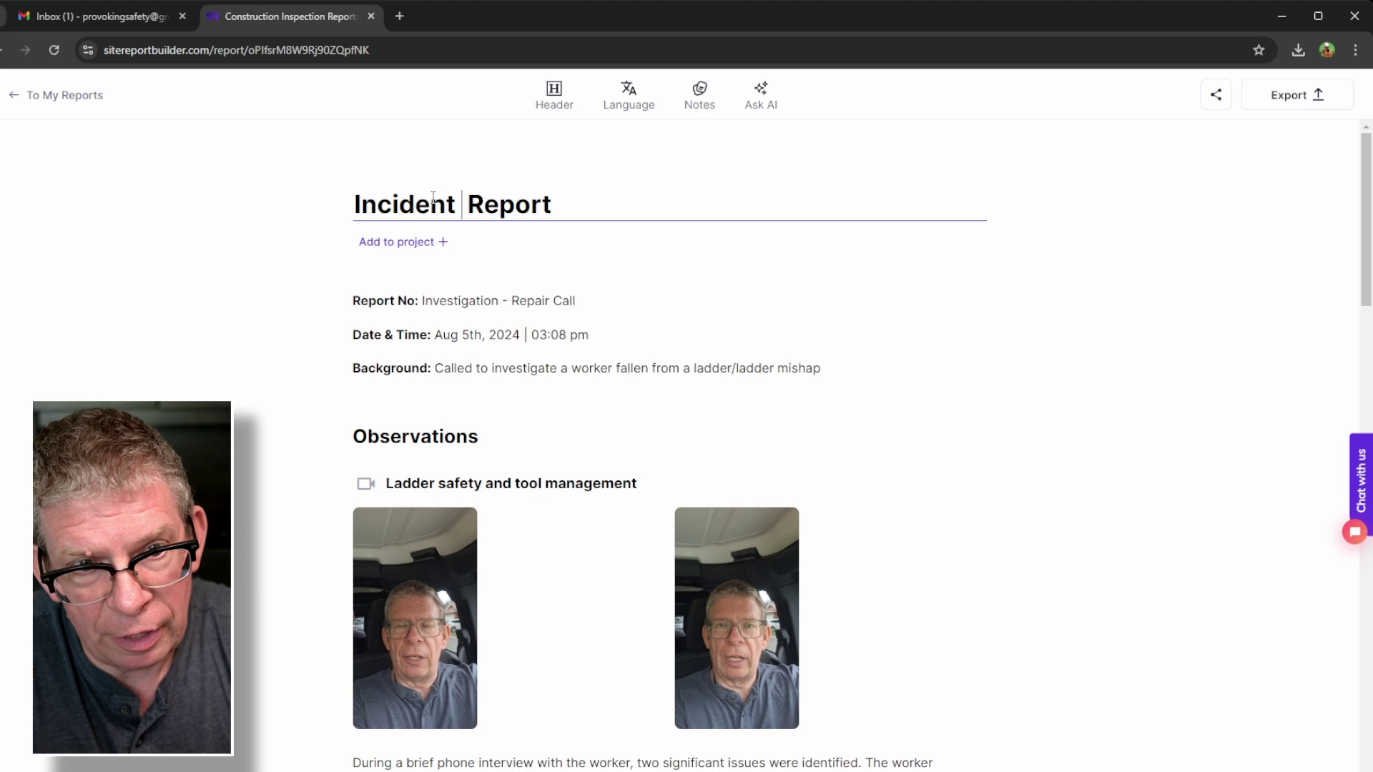
pyautogui.write('vestigatio')
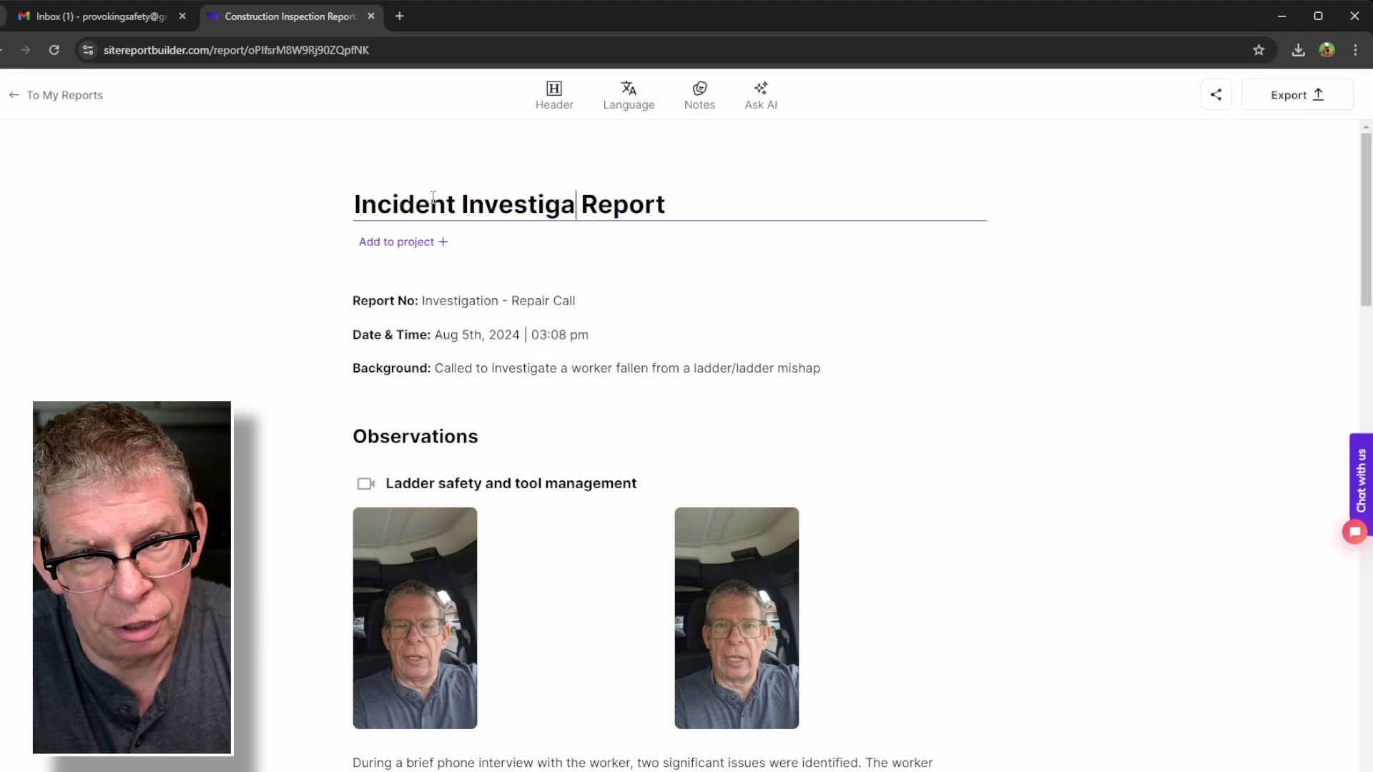
pyautogui.write('n')
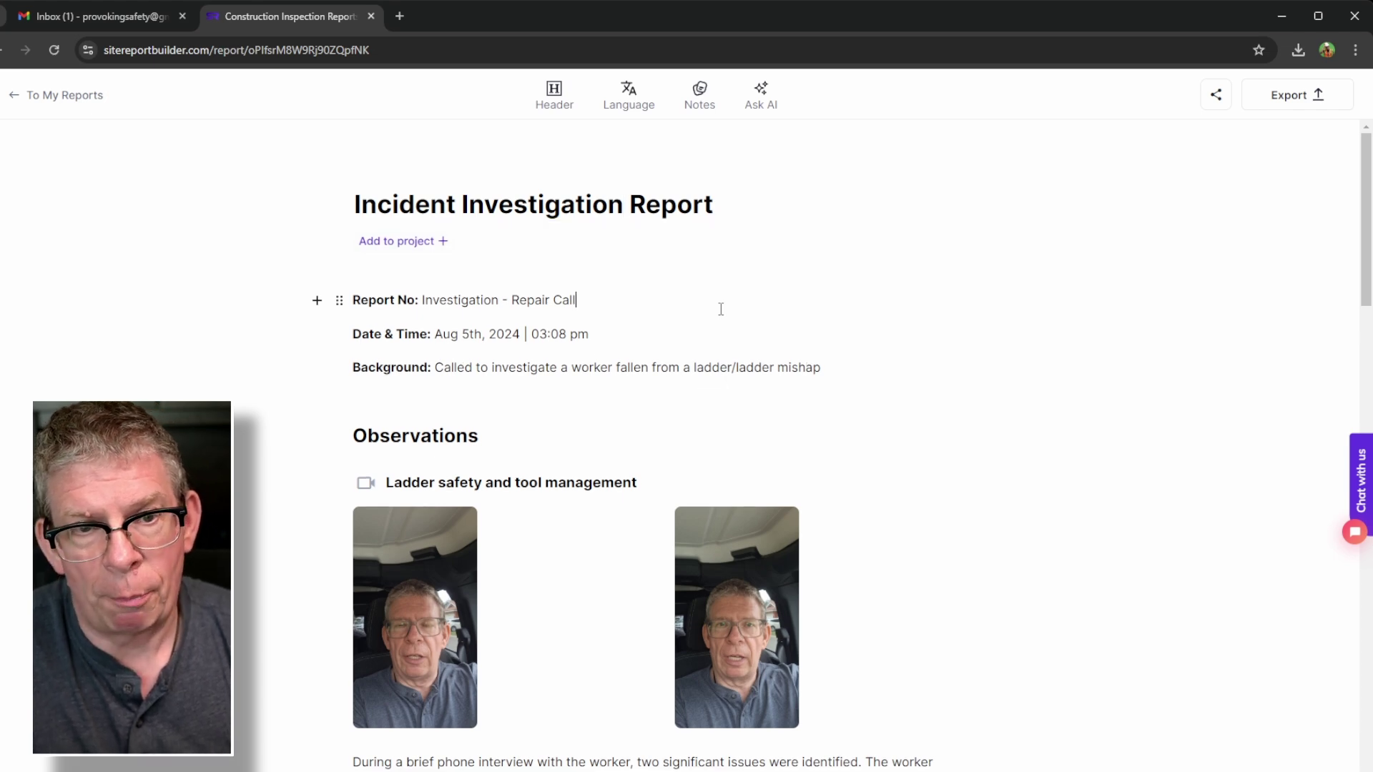
# - Change the Date & Time line's time to 9:30 AM
pyautogui.click(721, 309)
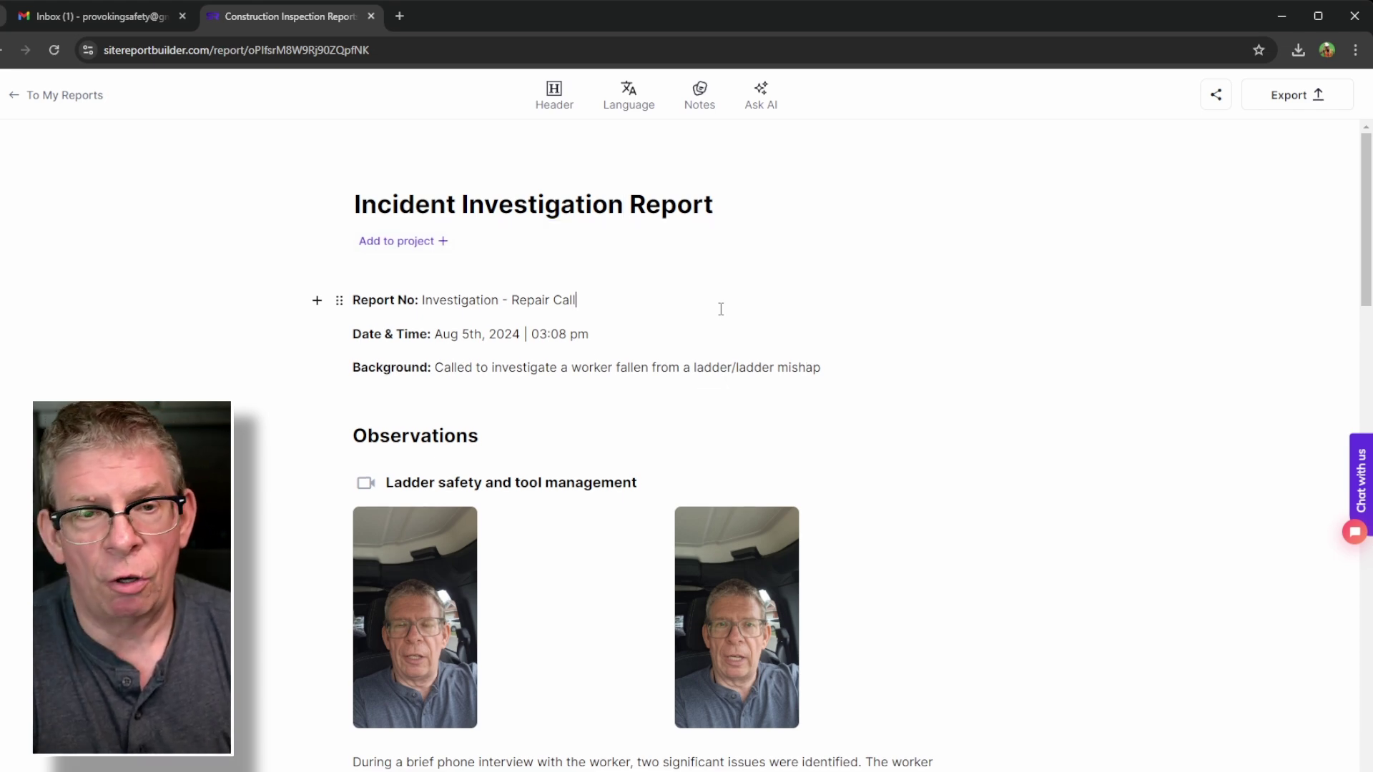
pyautogui.click(592, 335)
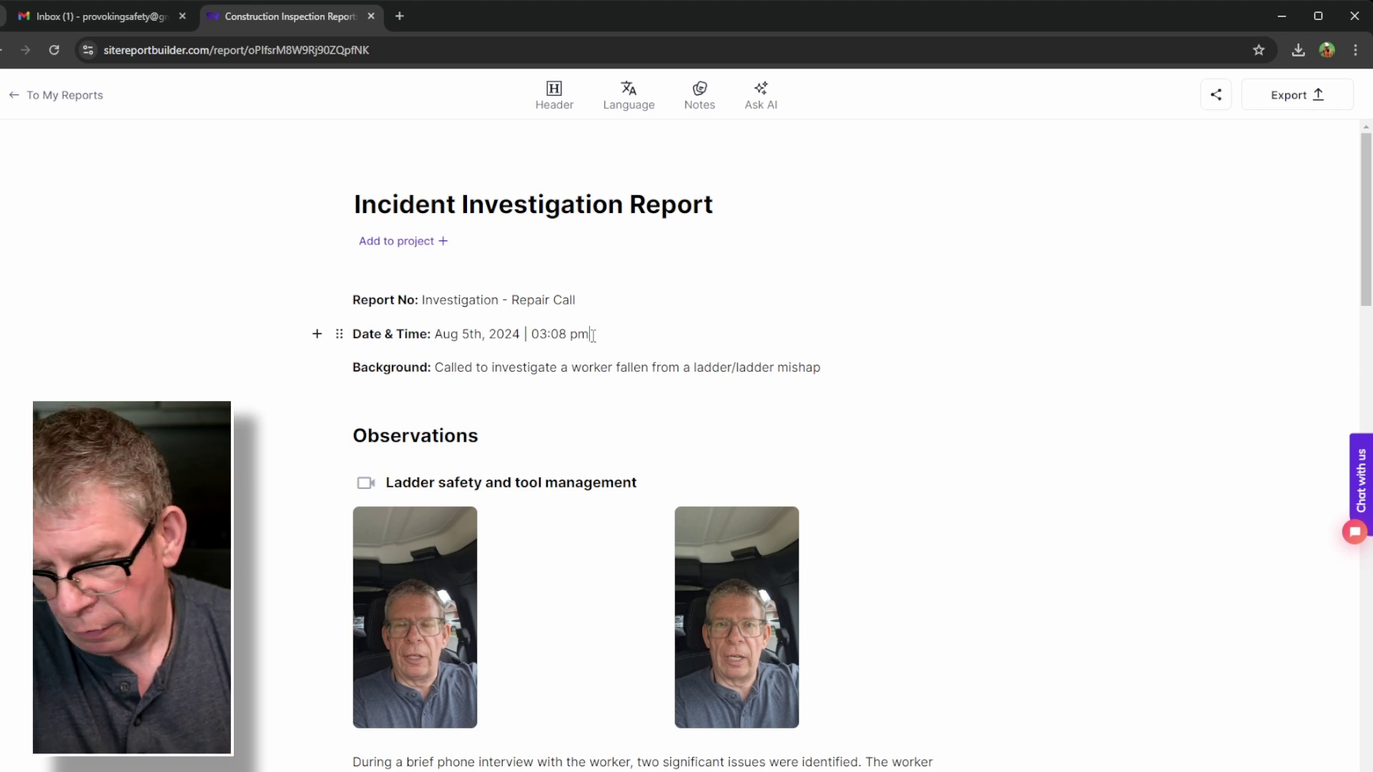
pyautogui.press('BackSpace')
pyautogui.press('BackSpace')
pyautogui.press('BackSpace')
pyautogui.press('BackSpace')
pyautogui.press('BackSpace')
pyautogui.press('BackSpace')
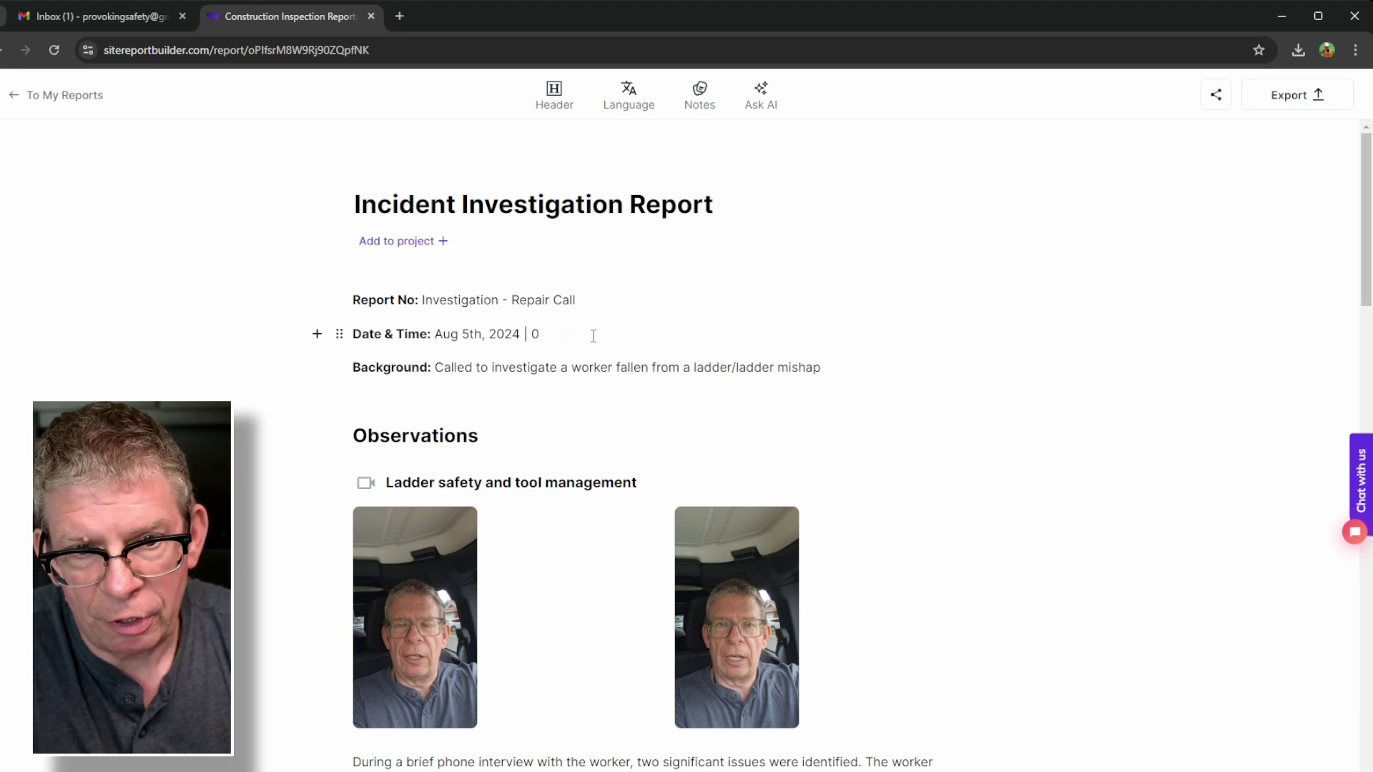
pyautogui.write('9')
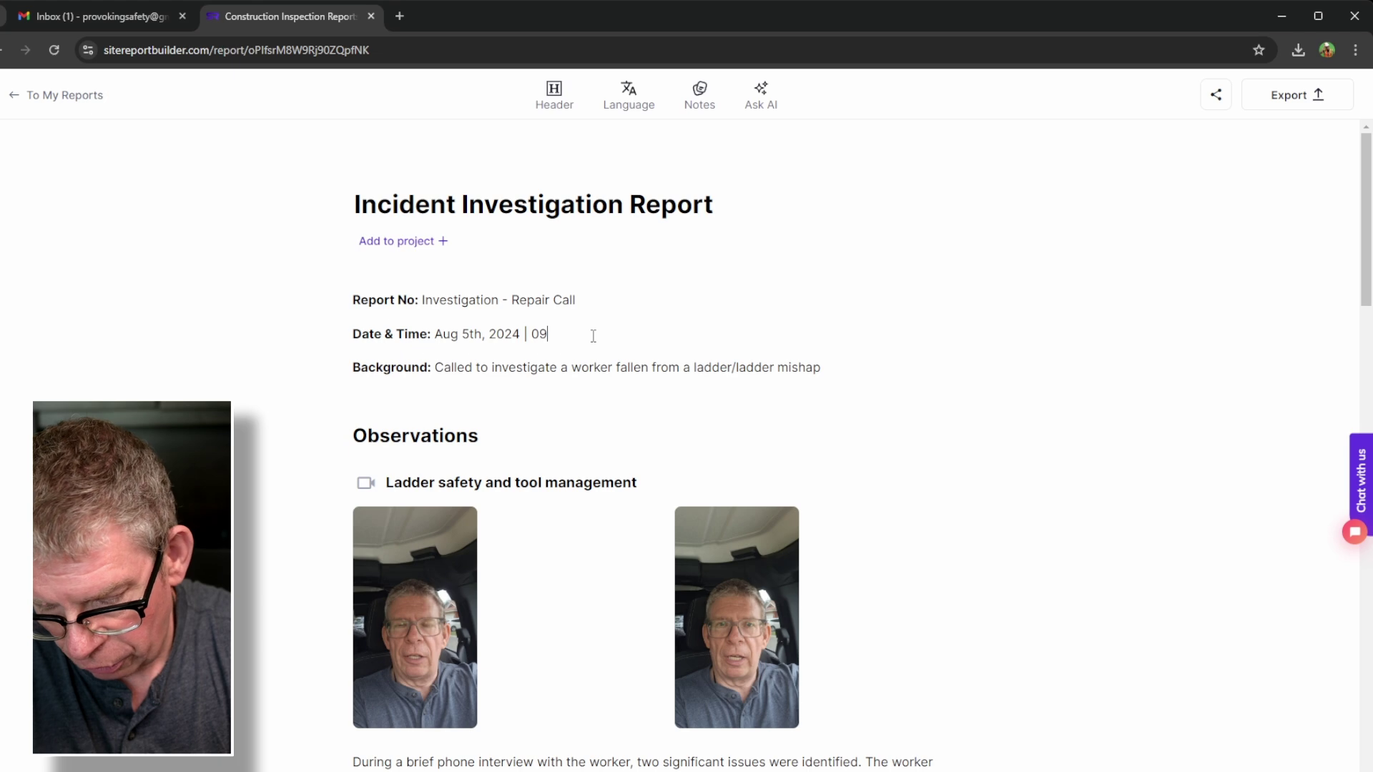
pyautogui.write(':30 AM')
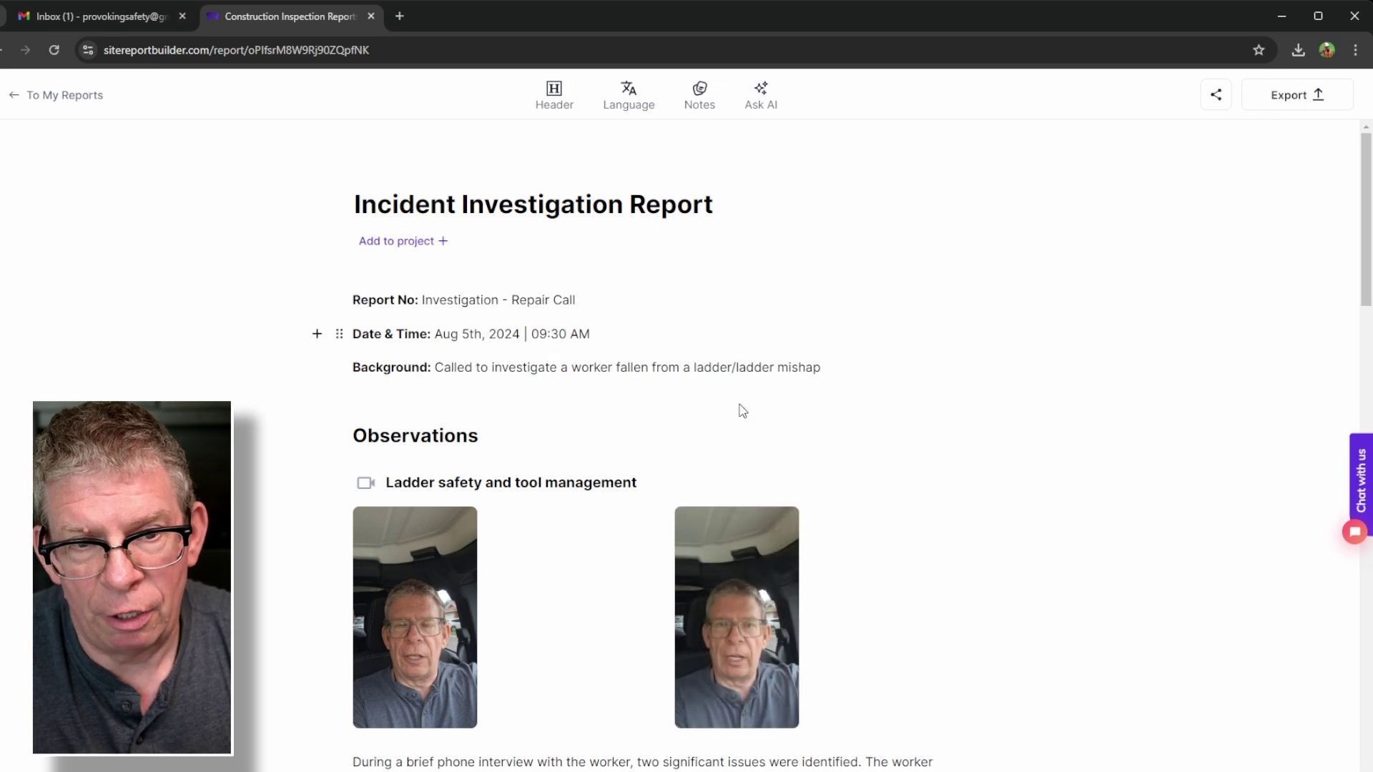
pyautogui.scroll(-5, 777, 396)
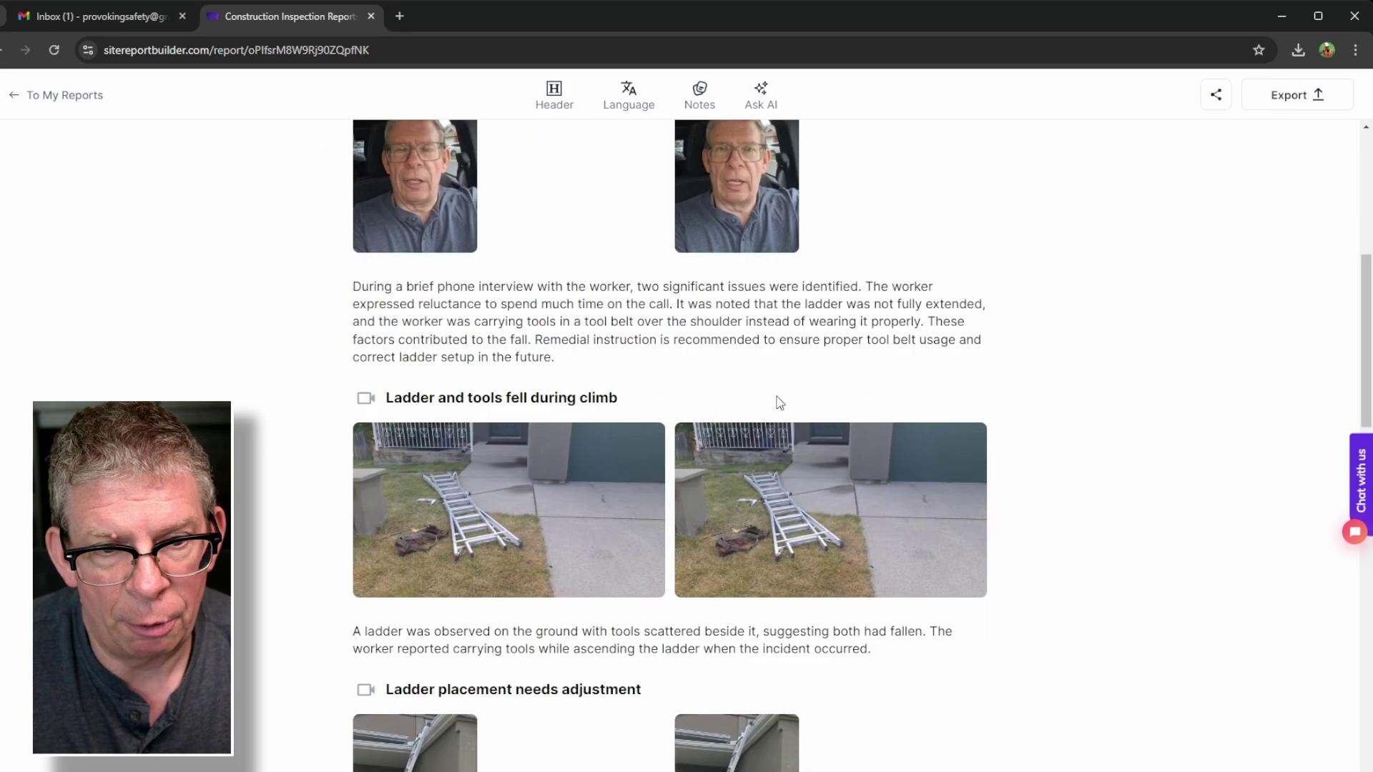
# - Drag 'Ladder and tools fell during climb' above 'Ladder safety and tool management'
pyautogui.scroll(3, 777, 396)
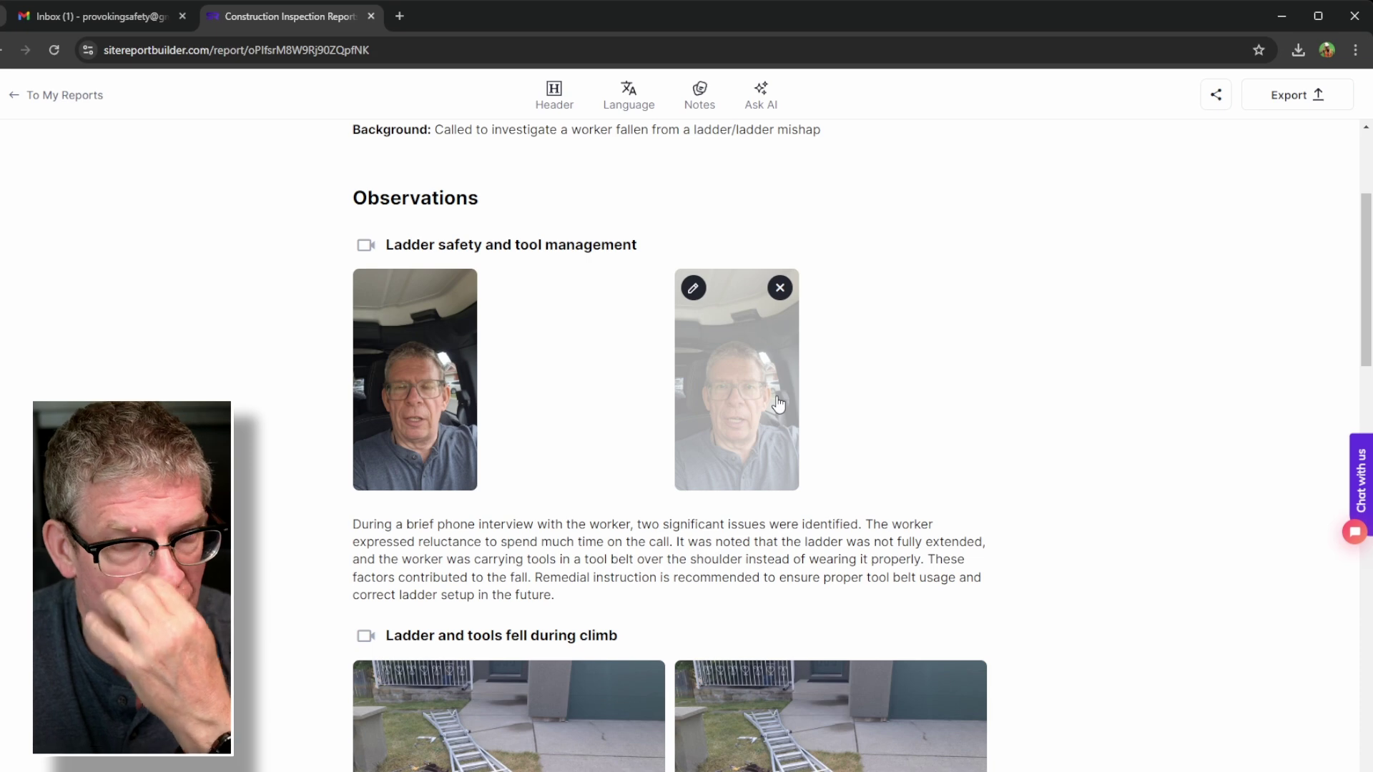
pyautogui.scroll(-3, 778, 404)
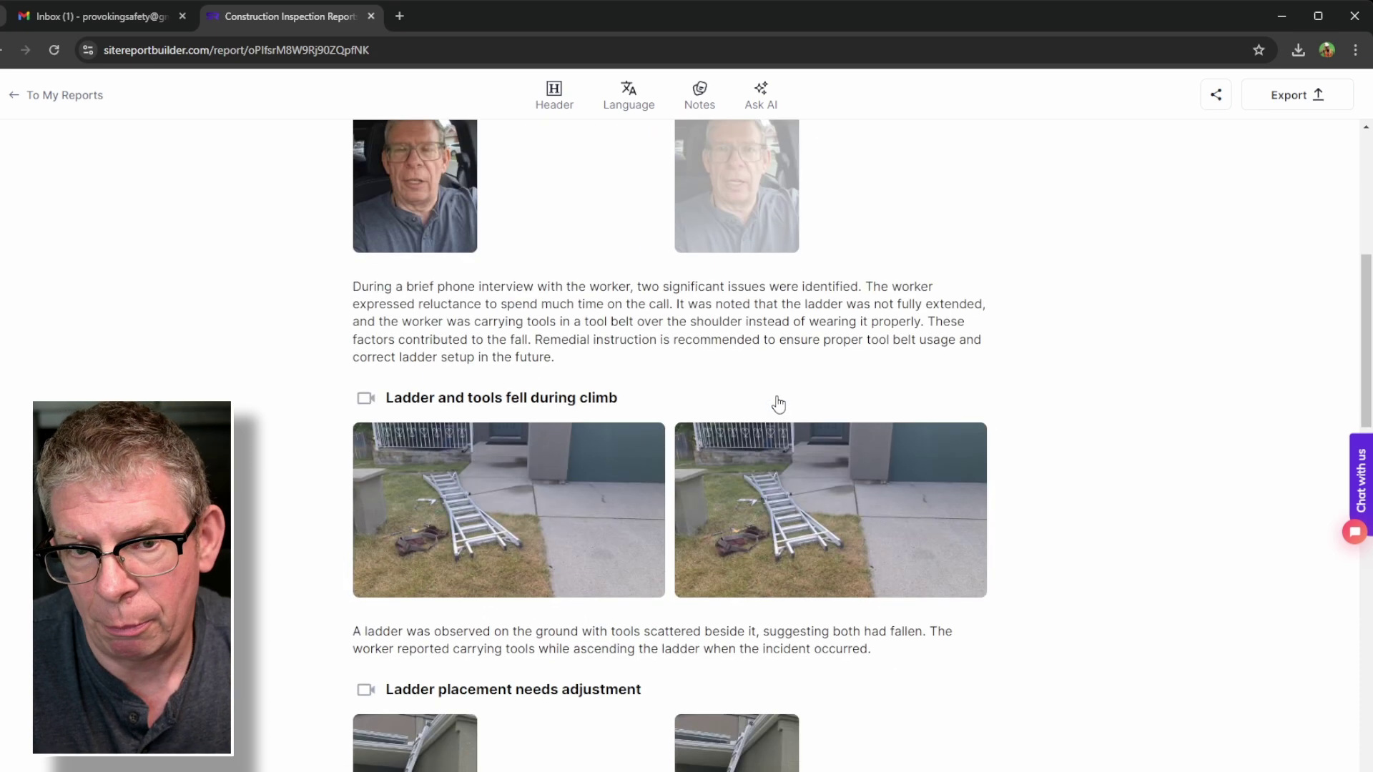
pyautogui.scroll(3, 778, 396)
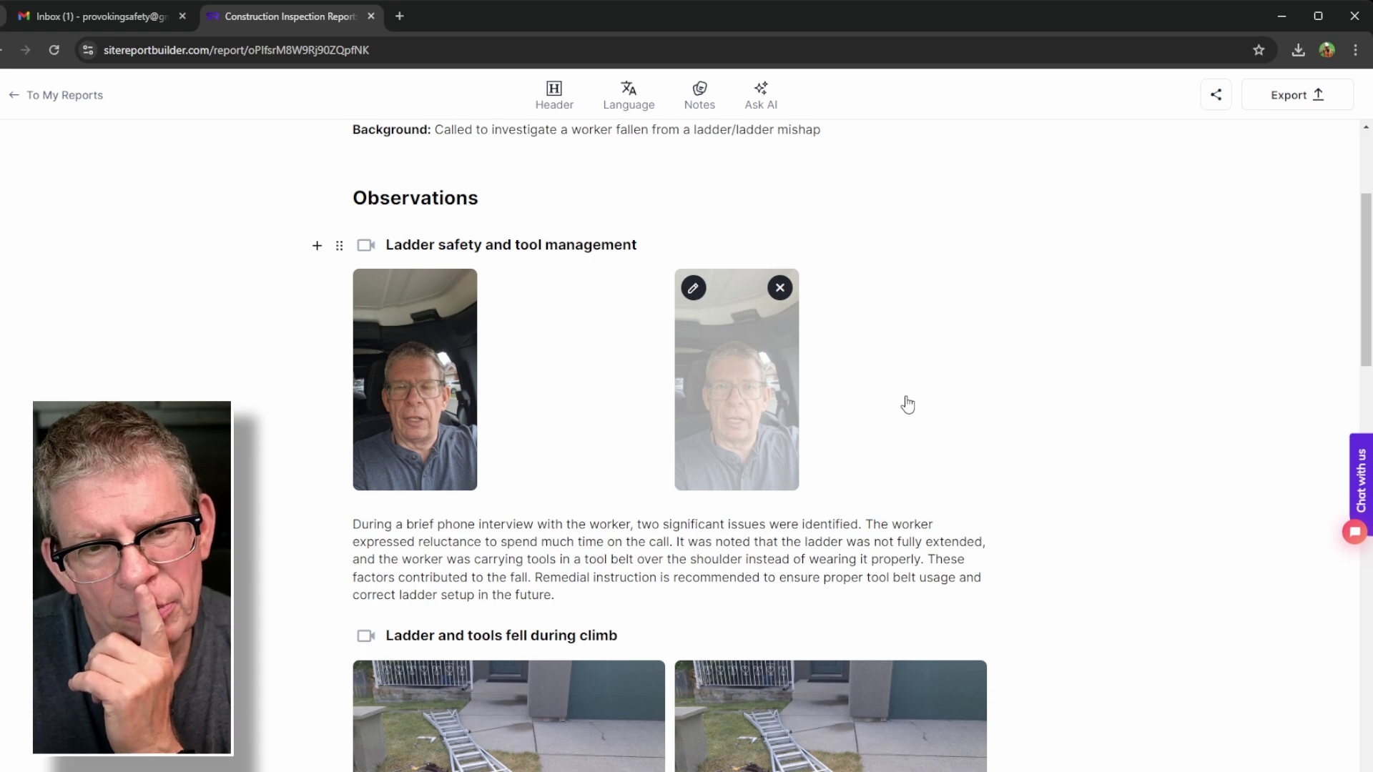
pyautogui.scroll(-5, 907, 404)
pyautogui.scroll(-5, 905, 398)
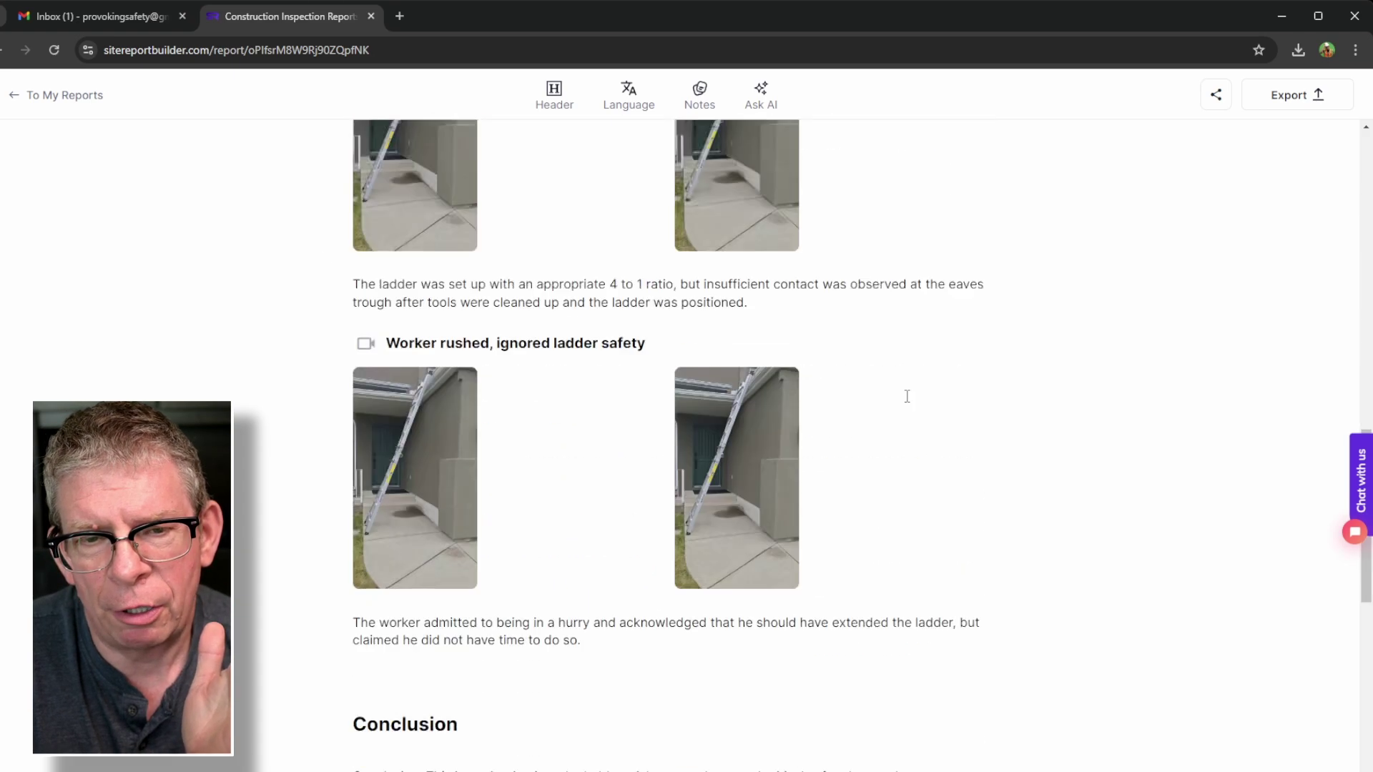
pyautogui.scroll(-4, 906, 396)
pyautogui.scroll(7, 905, 399)
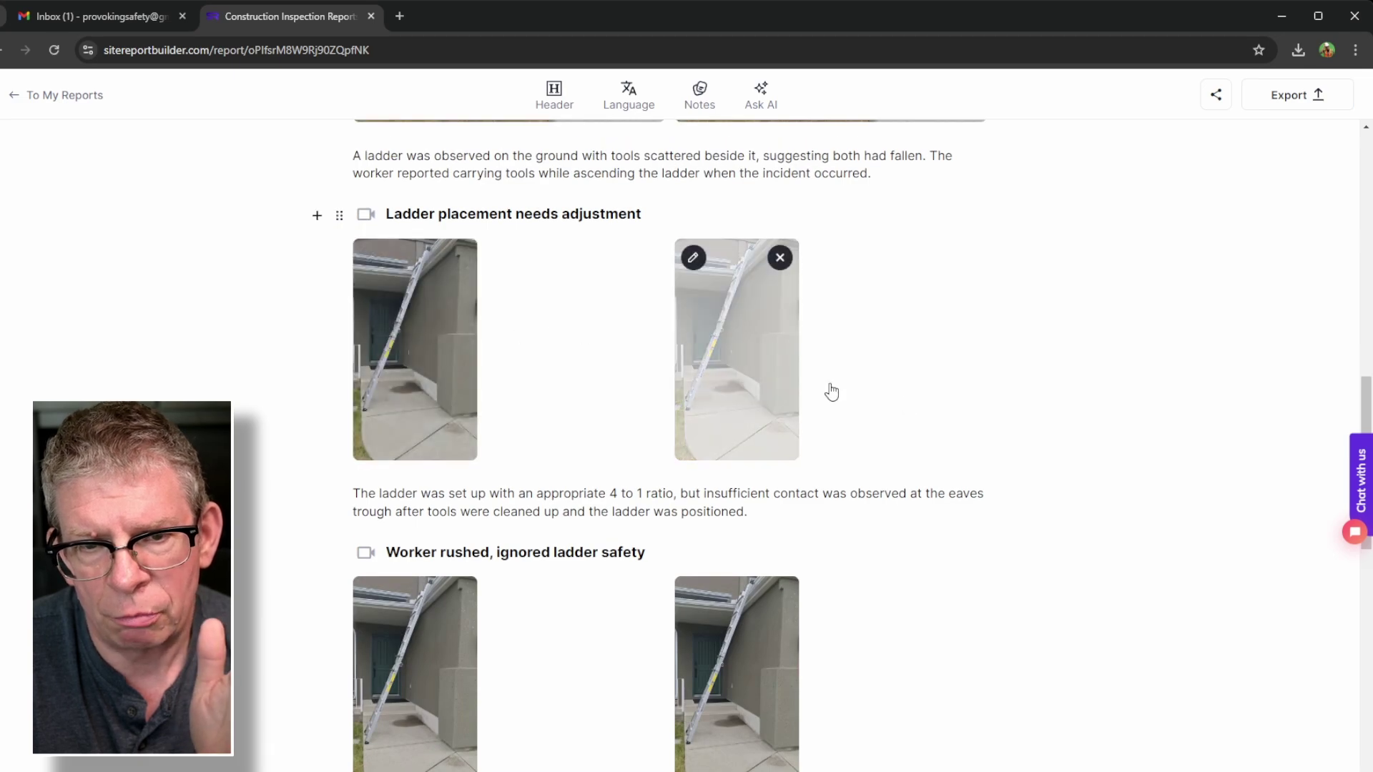
pyautogui.scroll(-7, 829, 391)
pyautogui.scroll(10, 829, 388)
pyautogui.scroll(4, 831, 383)
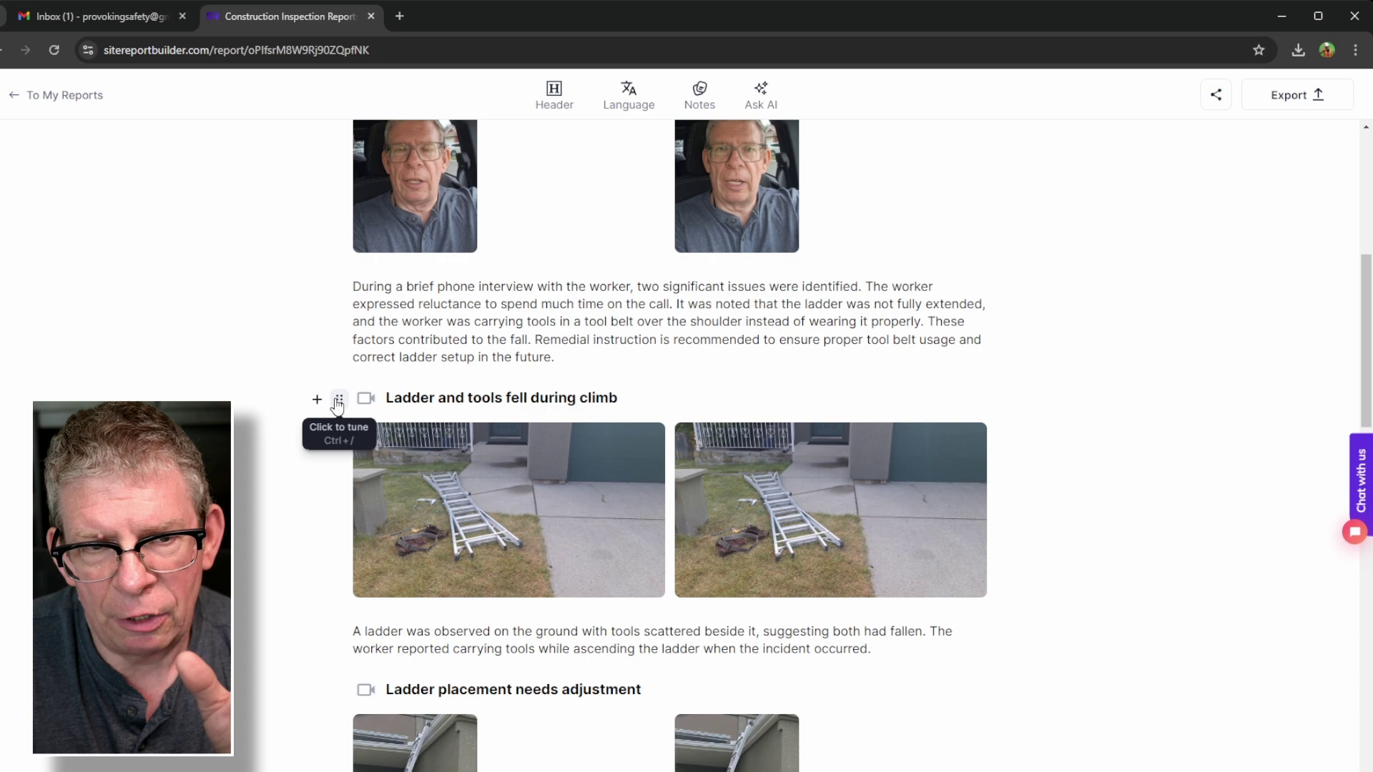
pyautogui.scroll(-4, 337, 405)
pyautogui.scroll(8, 337, 404)
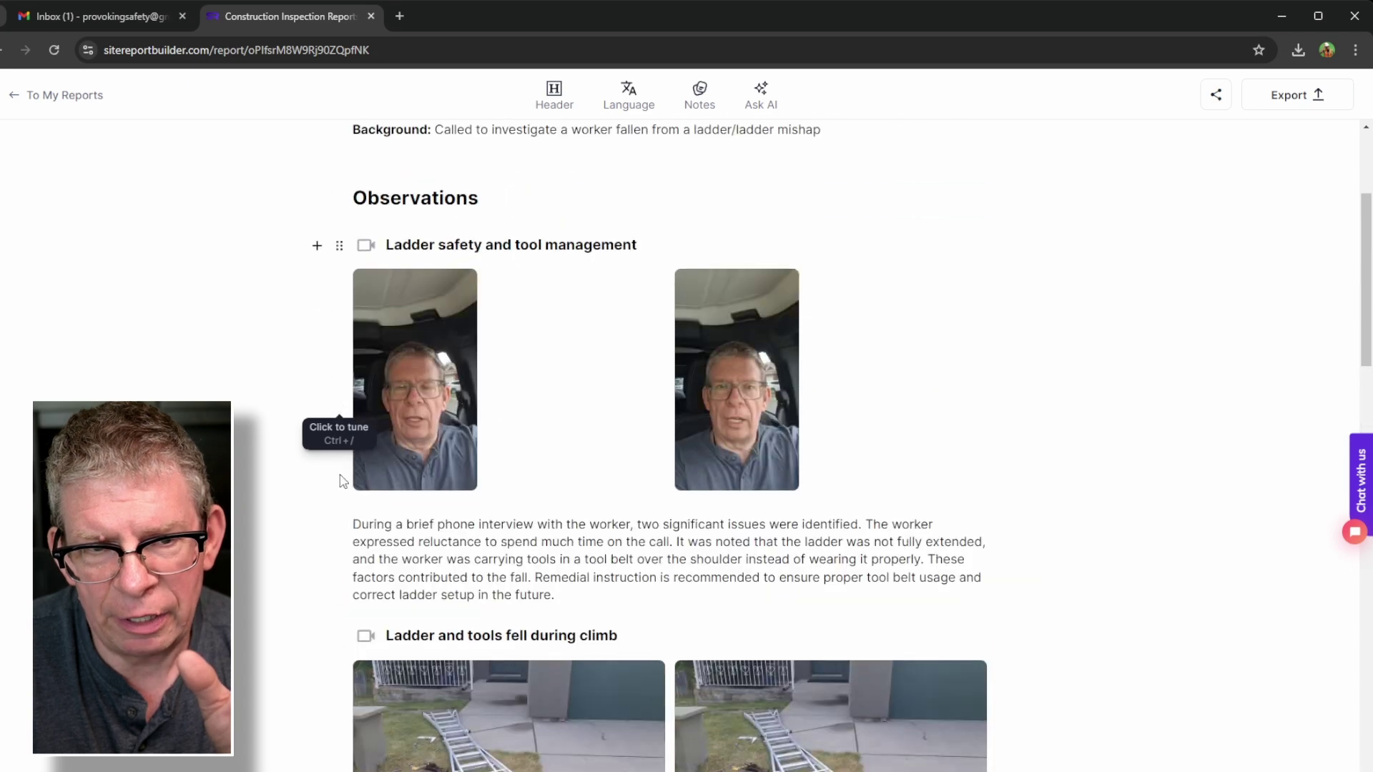
pyautogui.click(341, 638)
pyautogui.moveTo(341, 638); pyautogui.dragTo(355, 247)
pyautogui.scroll(-3, 625, 435)
pyautogui.scroll(1, 626, 441)
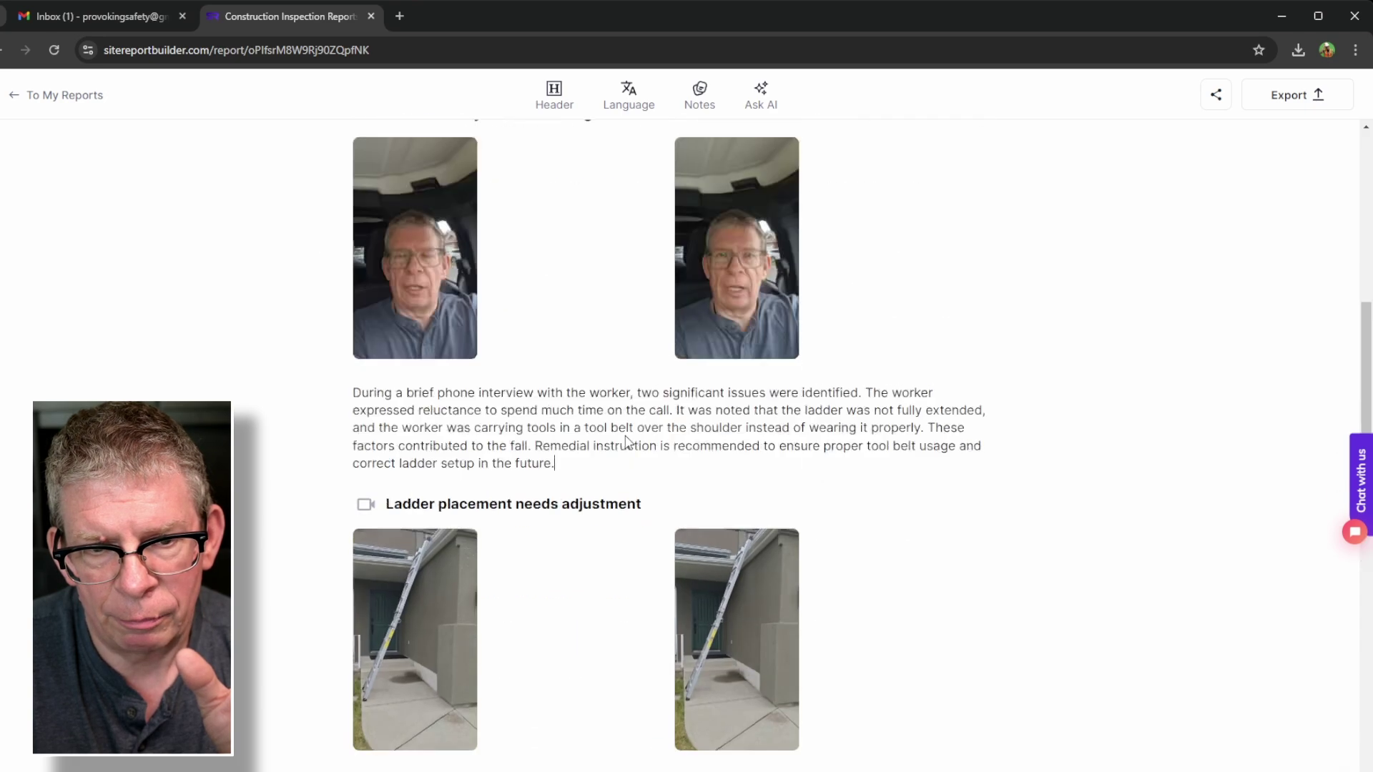
pyautogui.scroll(5, 627, 441)
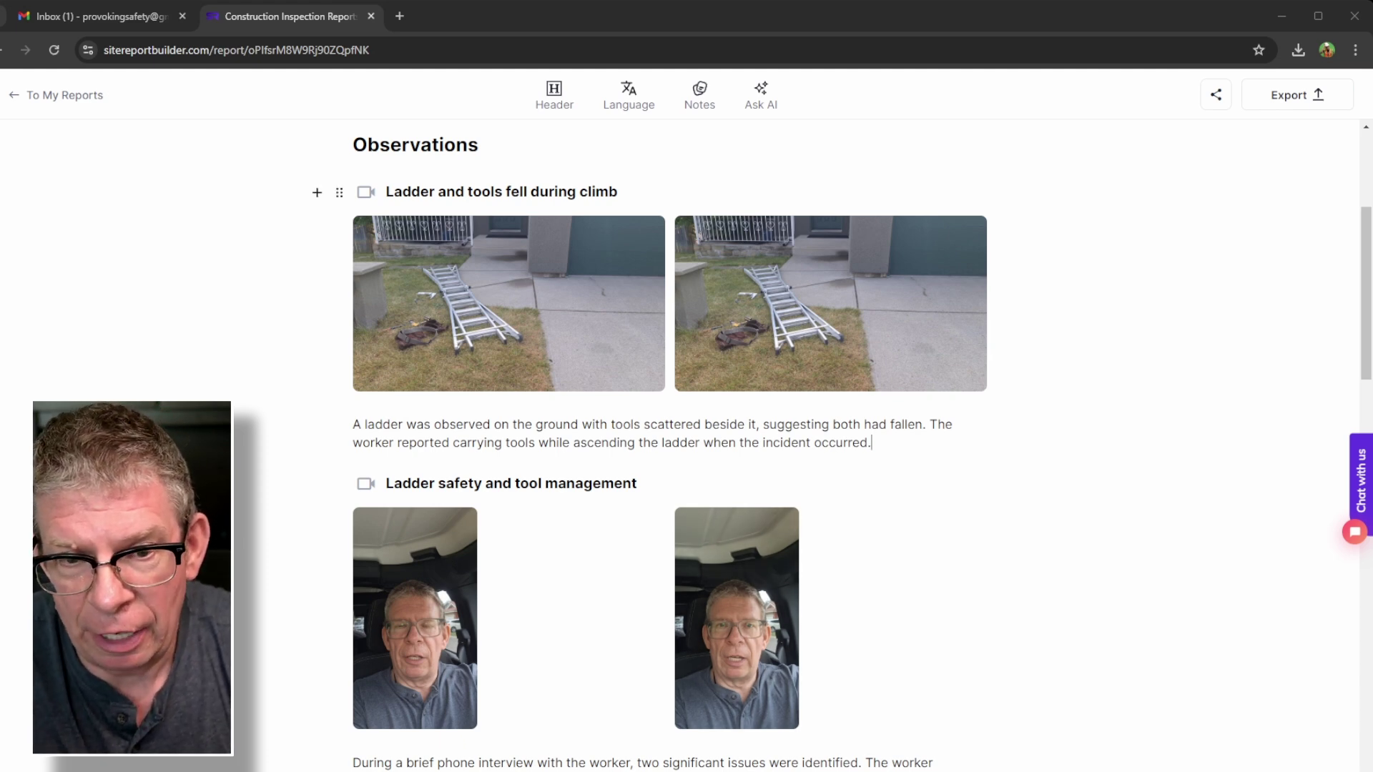
pyautogui.click(889, 444)
# - Type trial text 'Add more text' after the first observation, then erase it
pyautogui.write('Add')
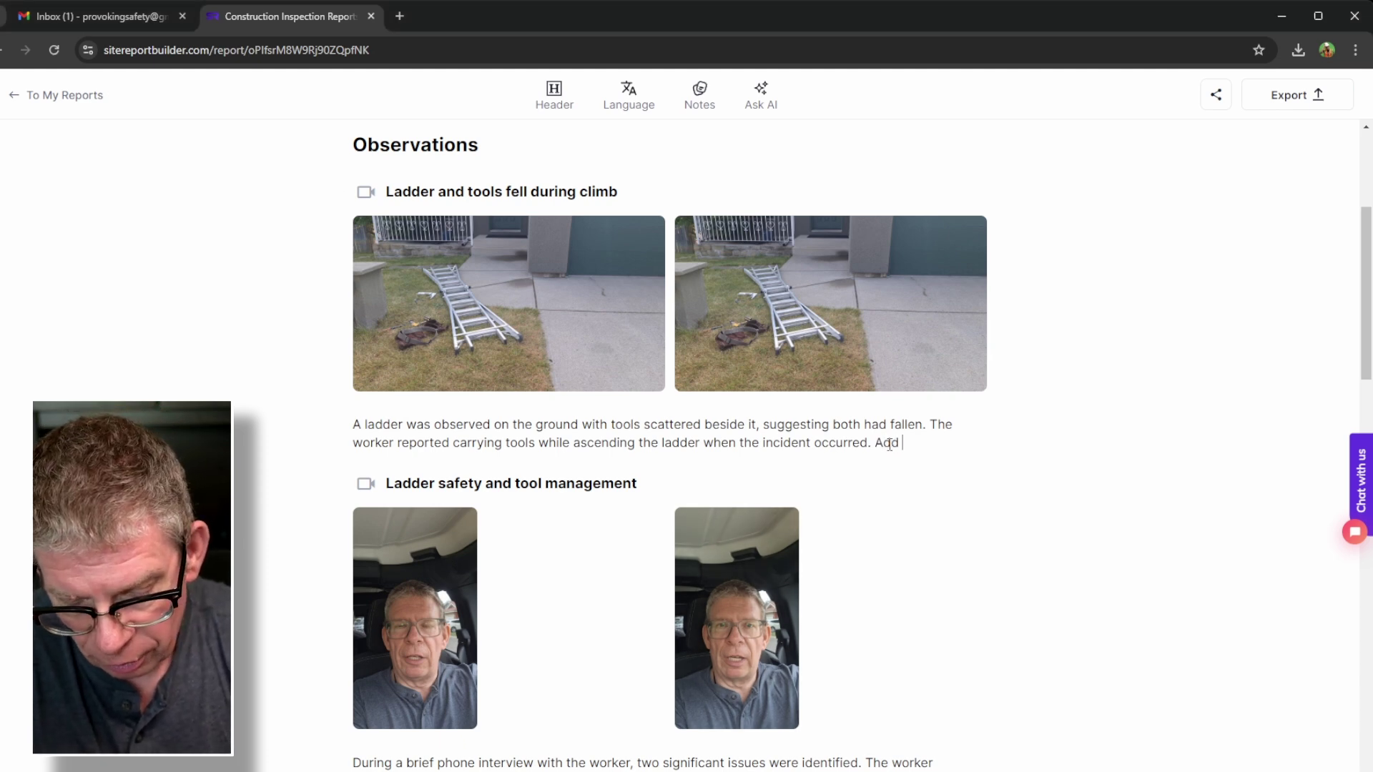
pyautogui.write(' more text')
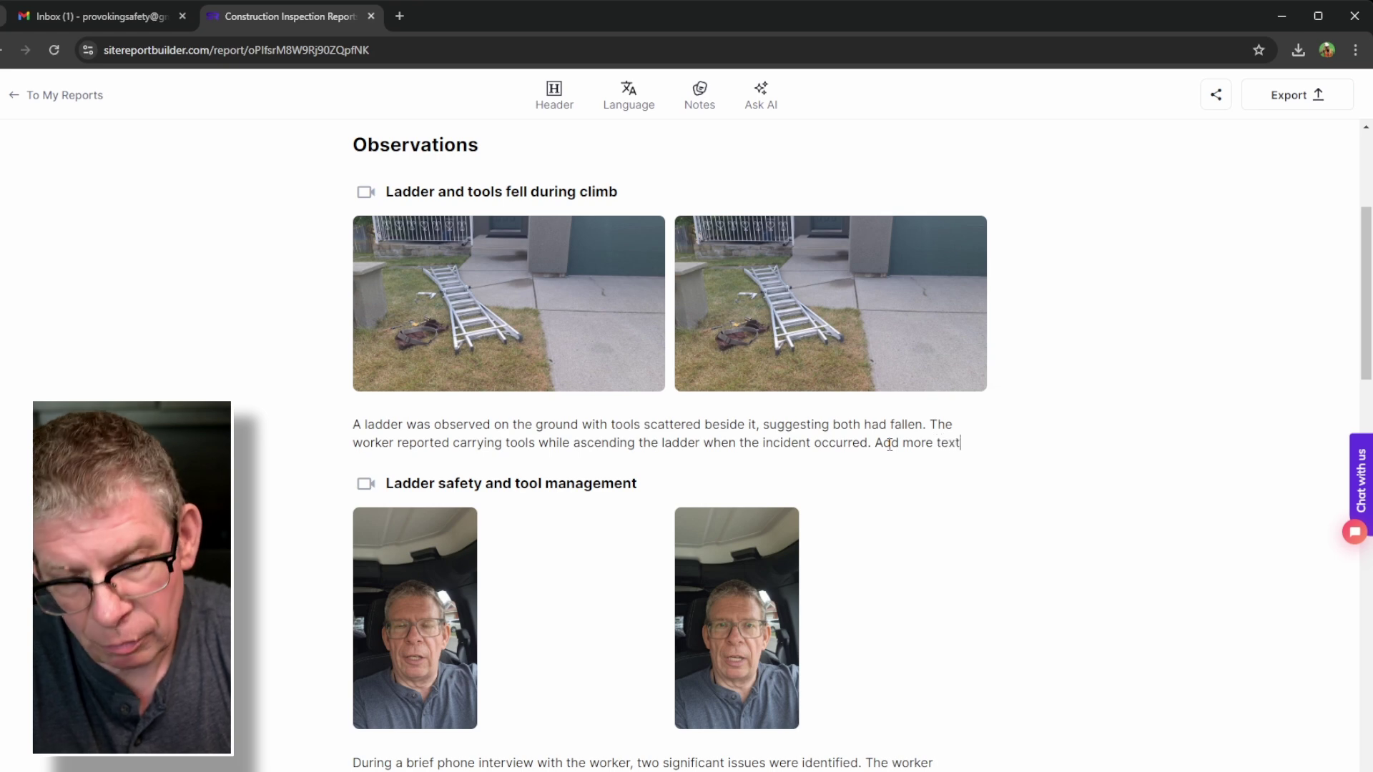
pyautogui.press('BackSpace')
pyautogui.press('BackSpace')
pyautogui.press('BackSpace')
pyautogui.press('BackSpace')
pyautogui.press('BackSpace')
pyautogui.press('BackSpace')
pyautogui.press('BackSpace')
pyautogui.press('BackSpace')
pyautogui.press('BackSpace')
pyautogui.press('BackSpace')
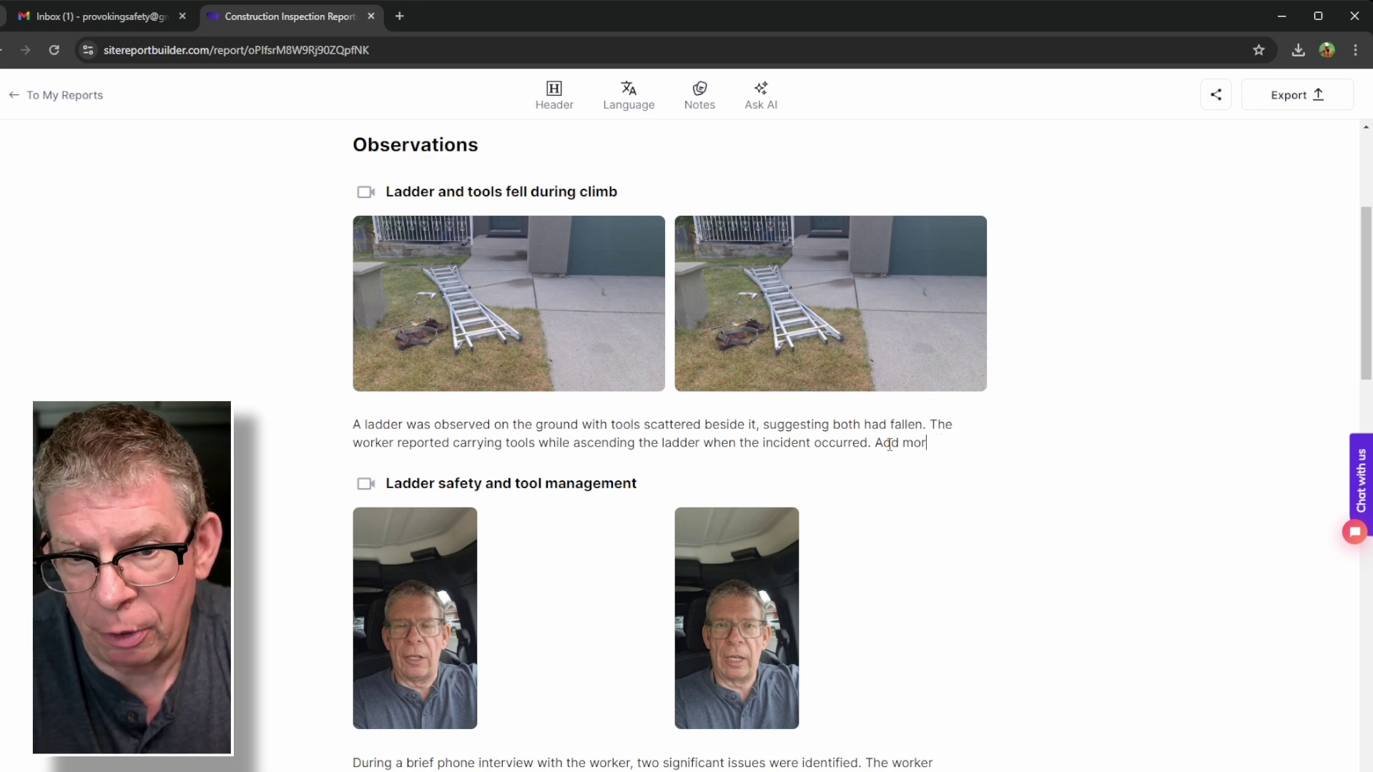
pyautogui.press('BackSpace')
pyautogui.press('BackSpace')
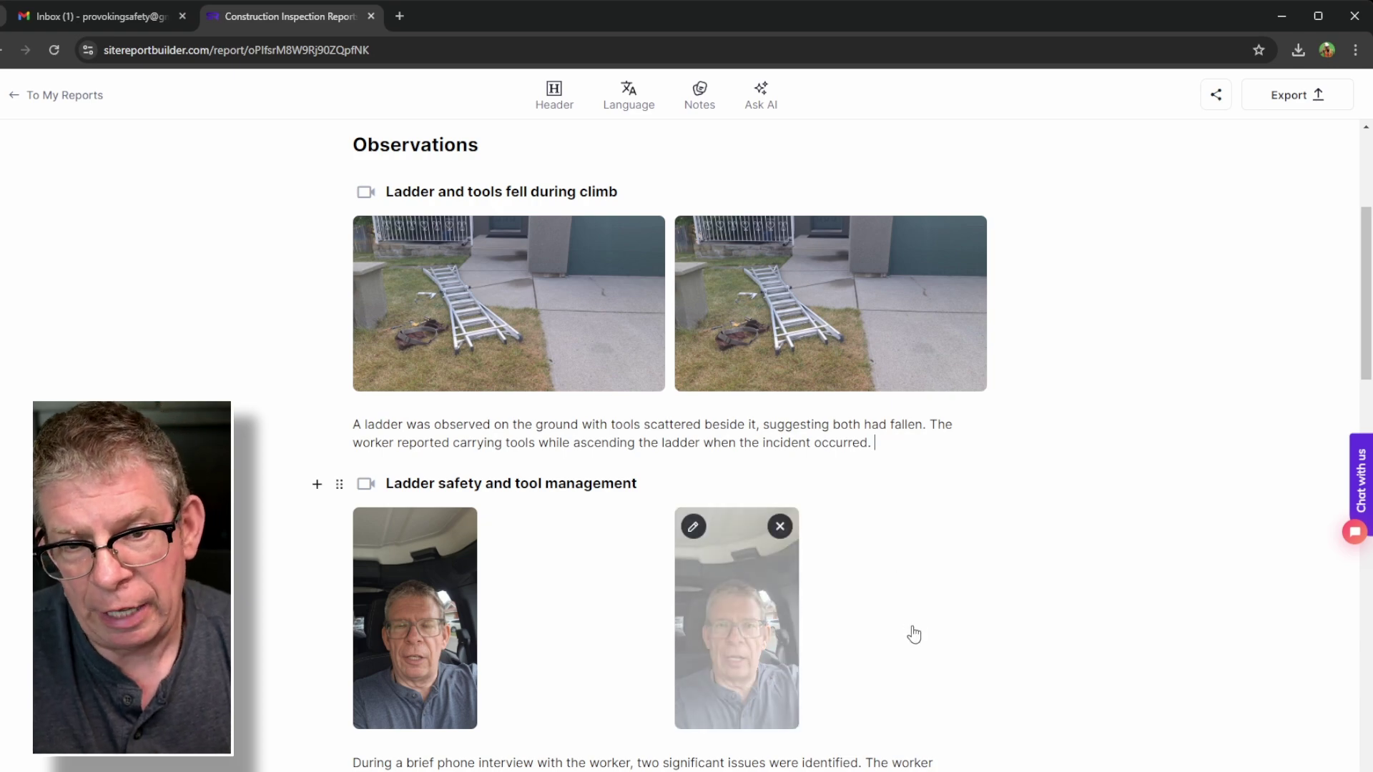
# - Insert 'repair' before 'call' in the phone-interview paragraph
pyautogui.scroll(-6, 913, 634)
pyautogui.scroll(3, 558, 386)
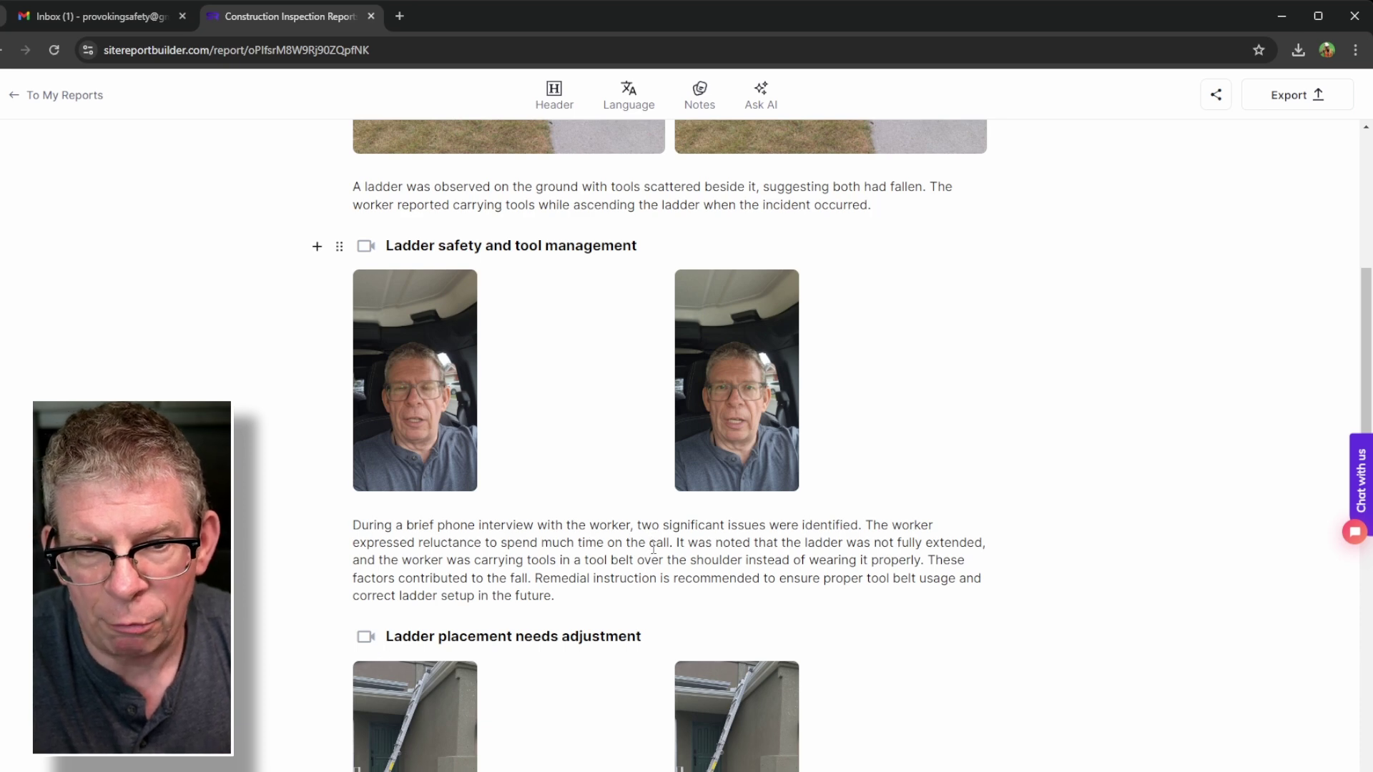
pyautogui.write('recap')
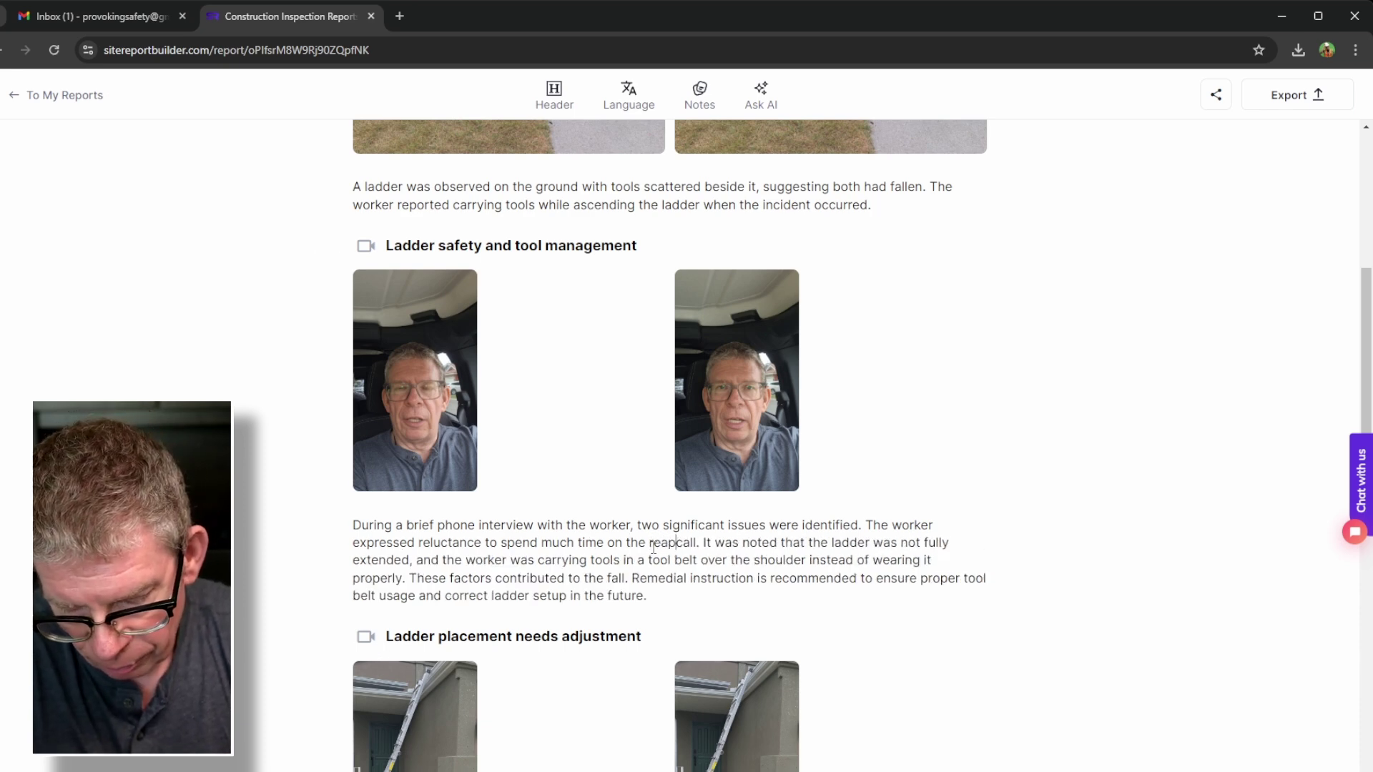
pyautogui.press('Delete')
pyautogui.write('pair')
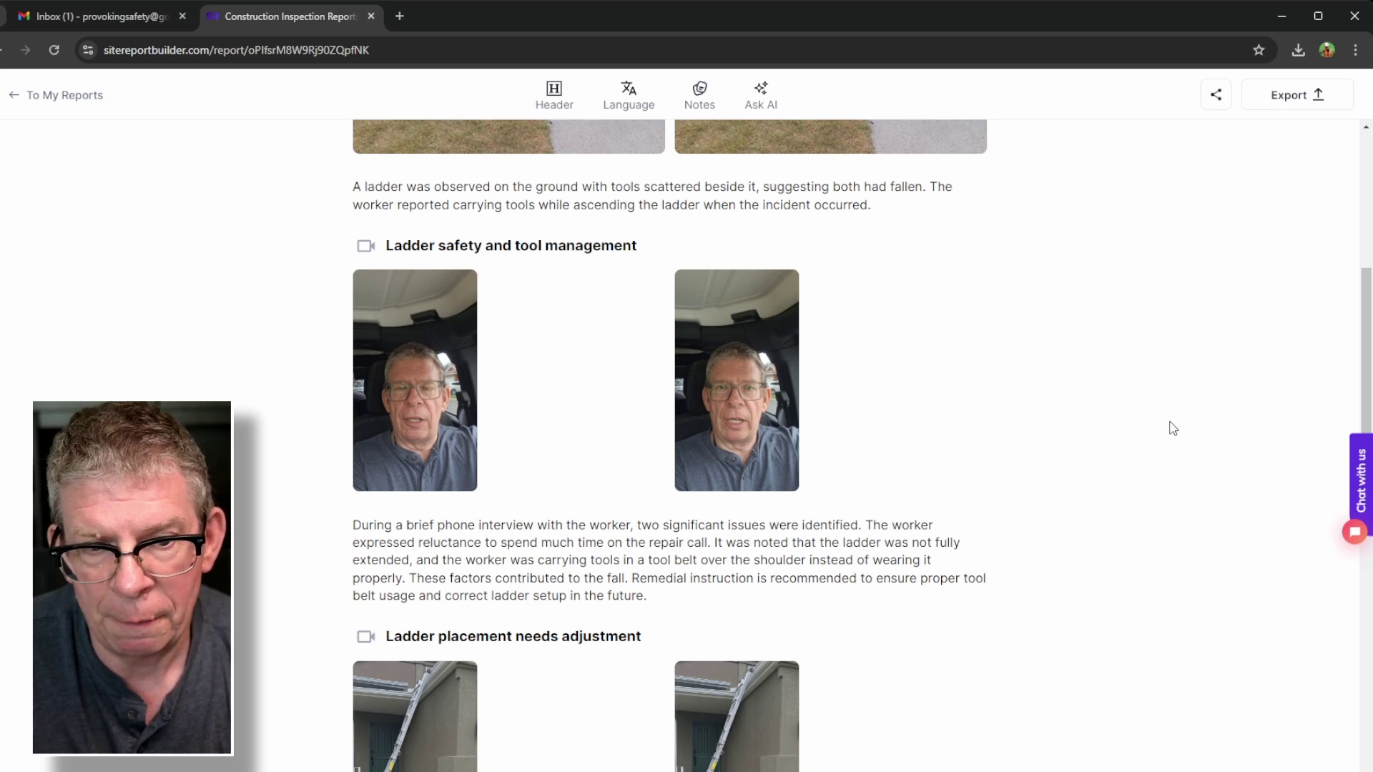
pyautogui.scroll(-3, 1173, 428)
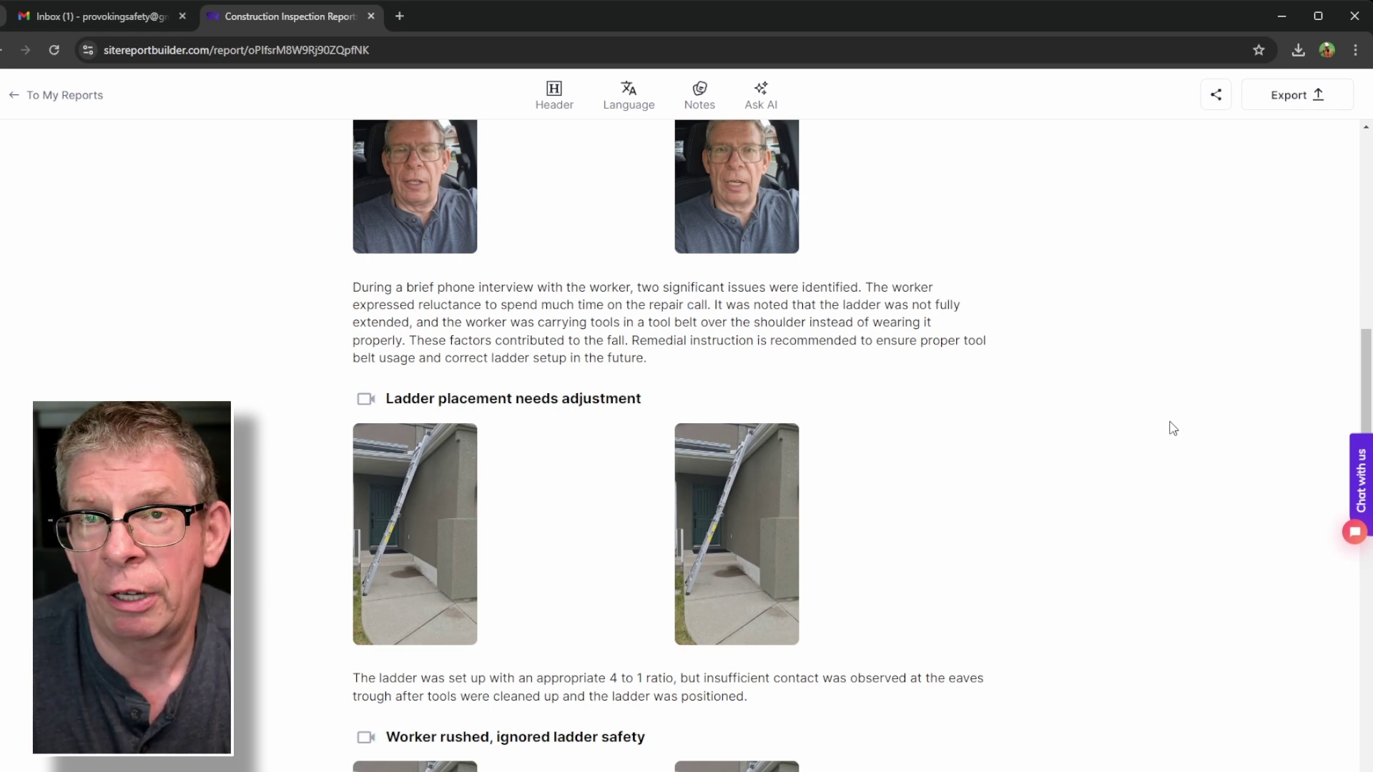
pyautogui.scroll(-3, 1173, 427)
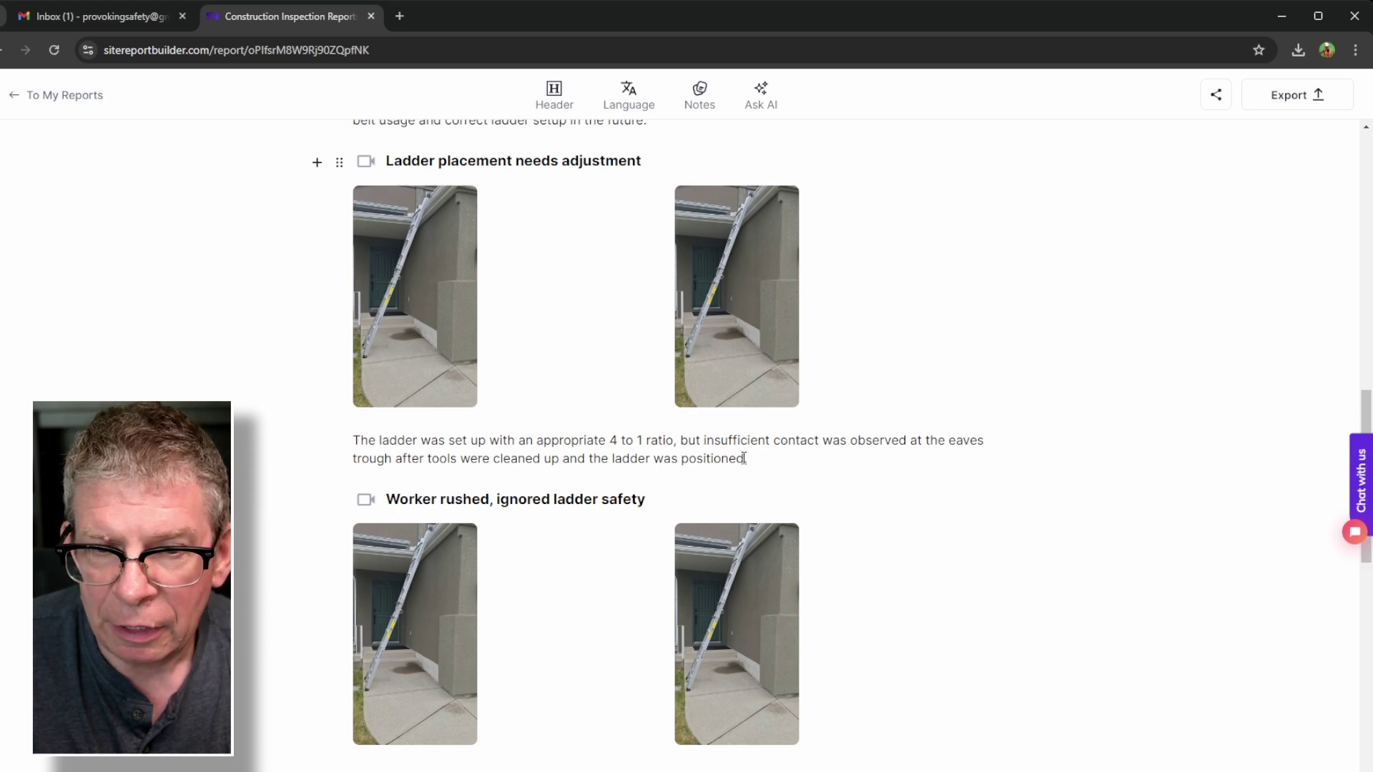
# - Move the tools-cleaned-up clause to the paragraph's start, capitalising 'After'
pyautogui.moveTo(744, 458); pyautogui.dragTo(398, 460)
pyautogui.hotkey('ctrl', 'c')
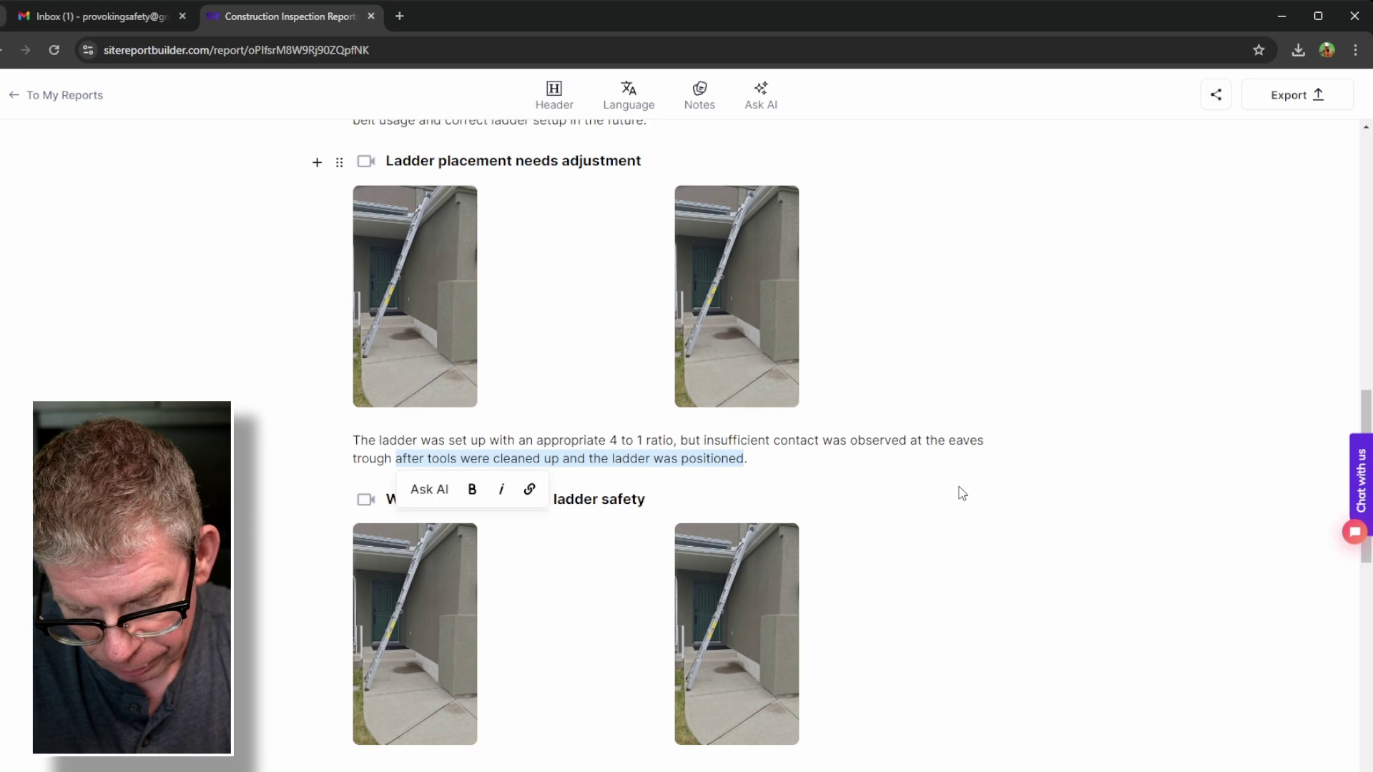
pyautogui.press('BackSpace')
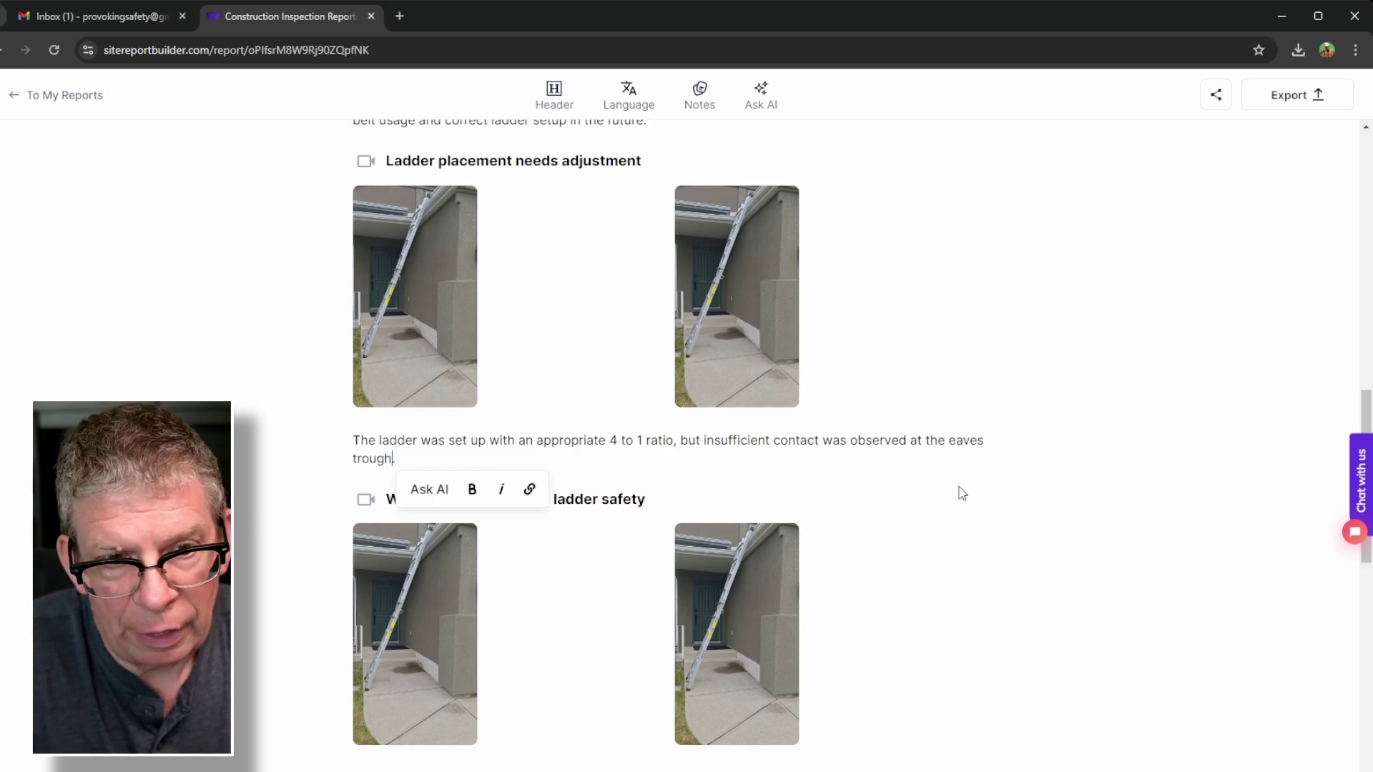
pyautogui.click(353, 439)
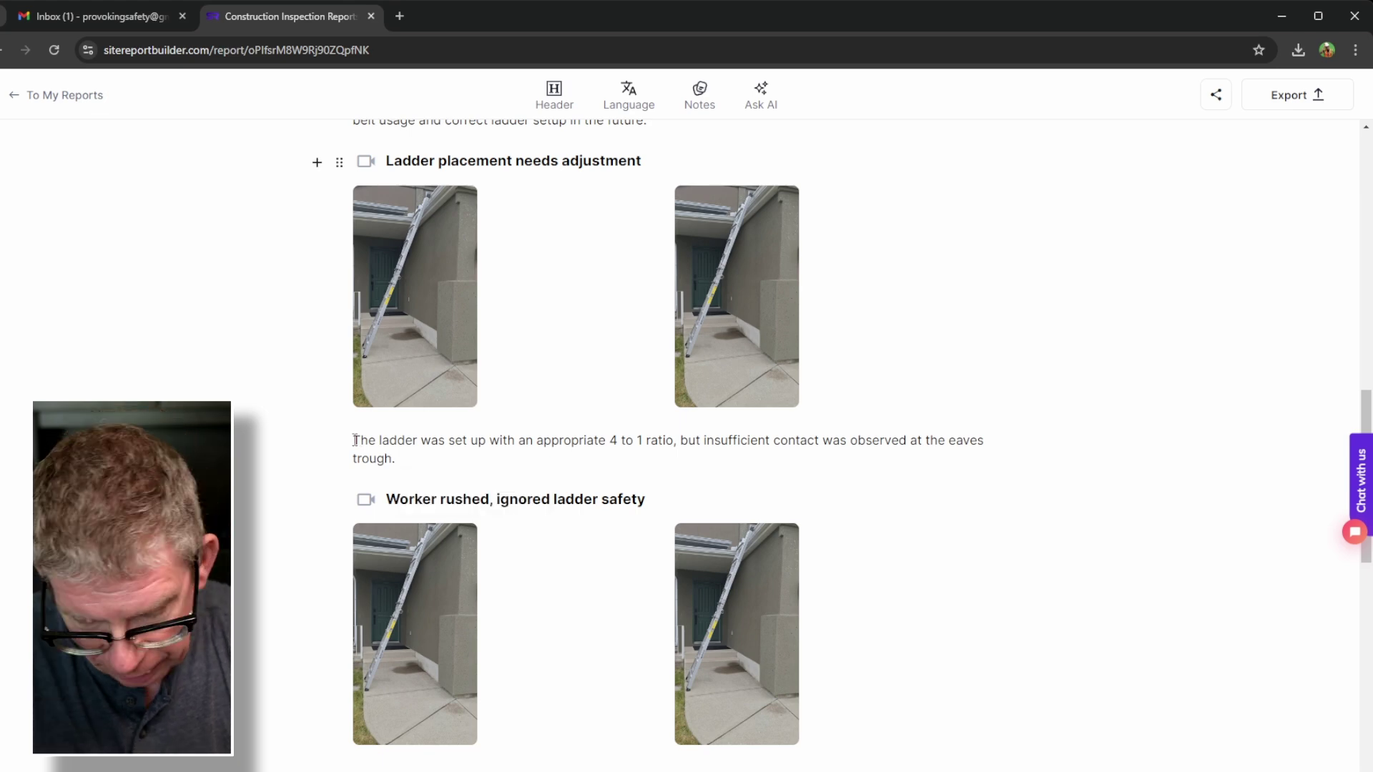
pyautogui.hotkey('ctrl', 'v')
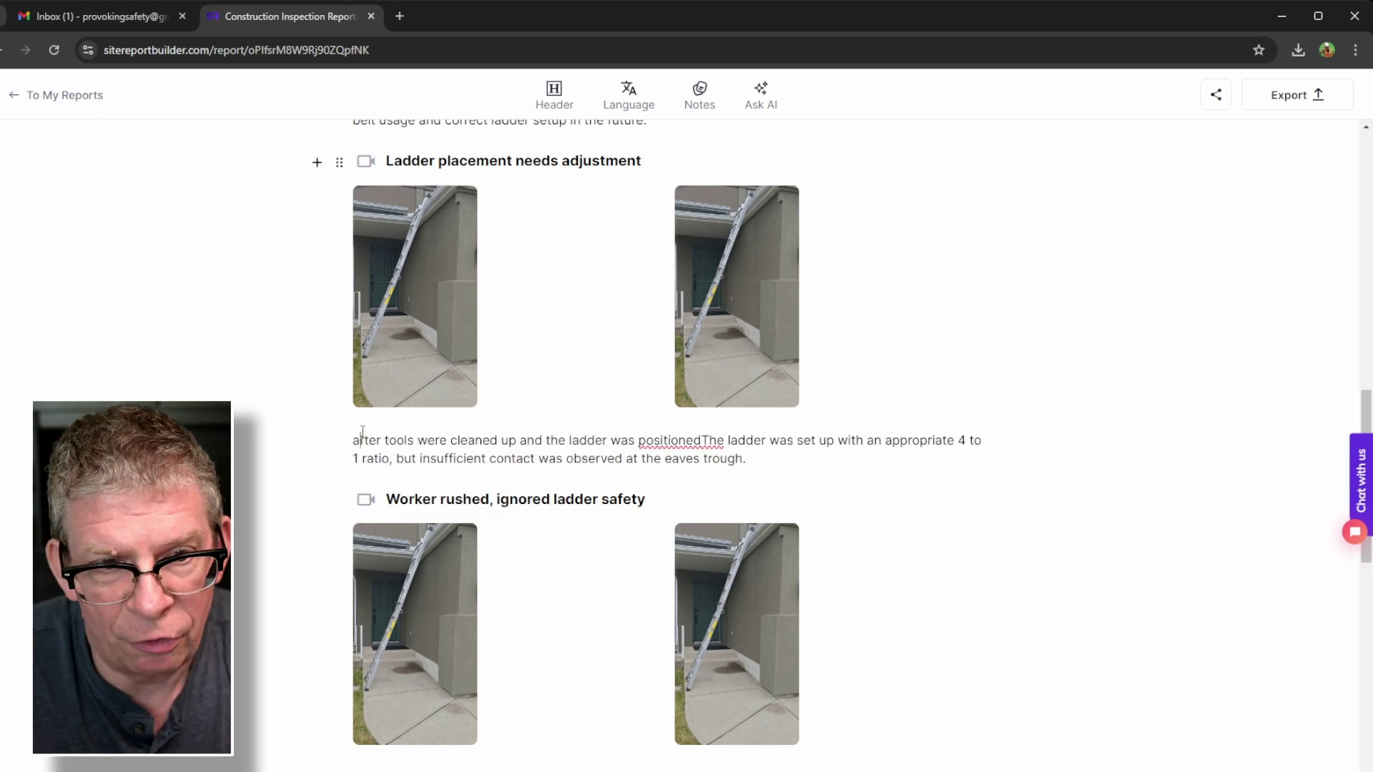
pyautogui.click(362, 432)
pyautogui.press('BackSpace')
pyautogui.write('A')
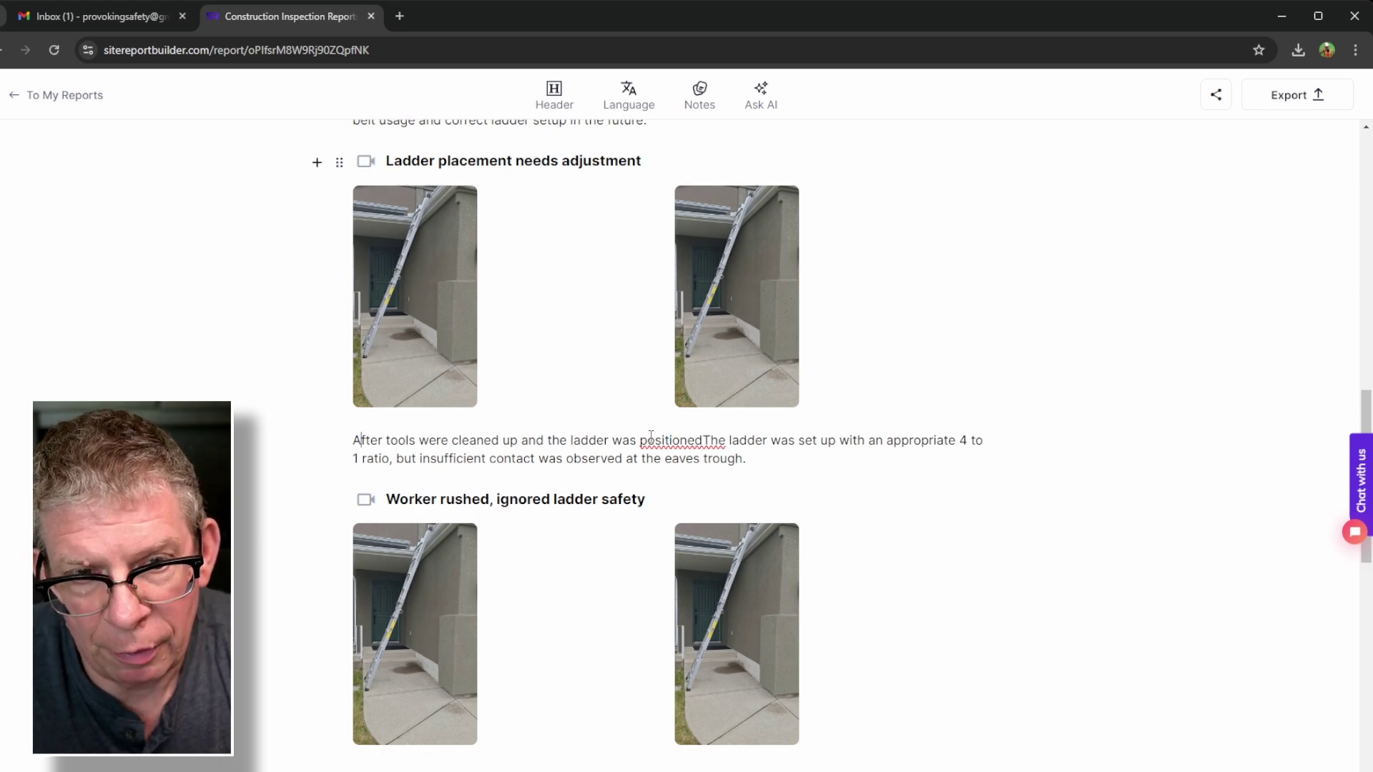
# - Replace 'and' with a comma and end the sentence with 'against the eaves trough.'
pyautogui.click(548, 441)
pyautogui.press('BackSpace')
pyautogui.press('BackSpace')
pyautogui.press('BackSpace')
pyautogui.press('BackSpace')
pyautogui.press('BackSpace')
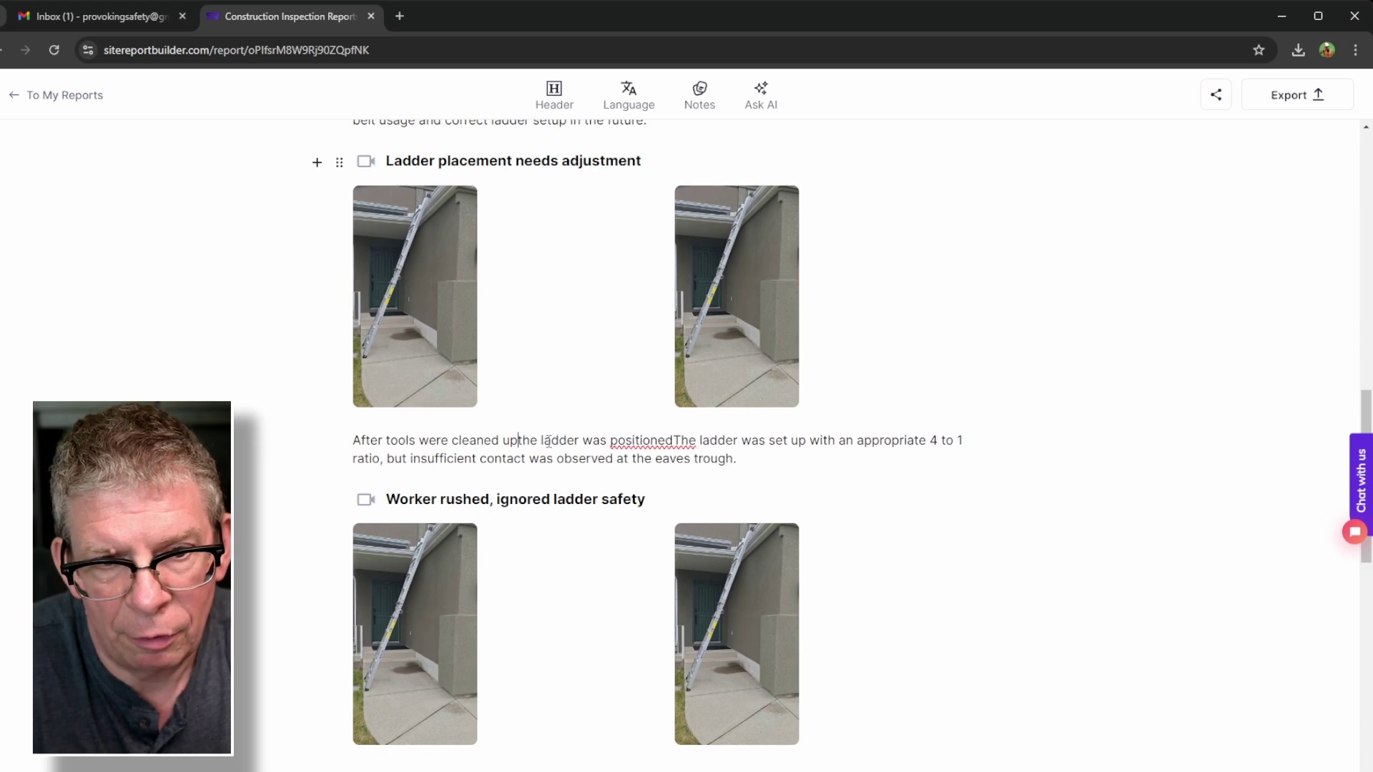
pyautogui.write(',')
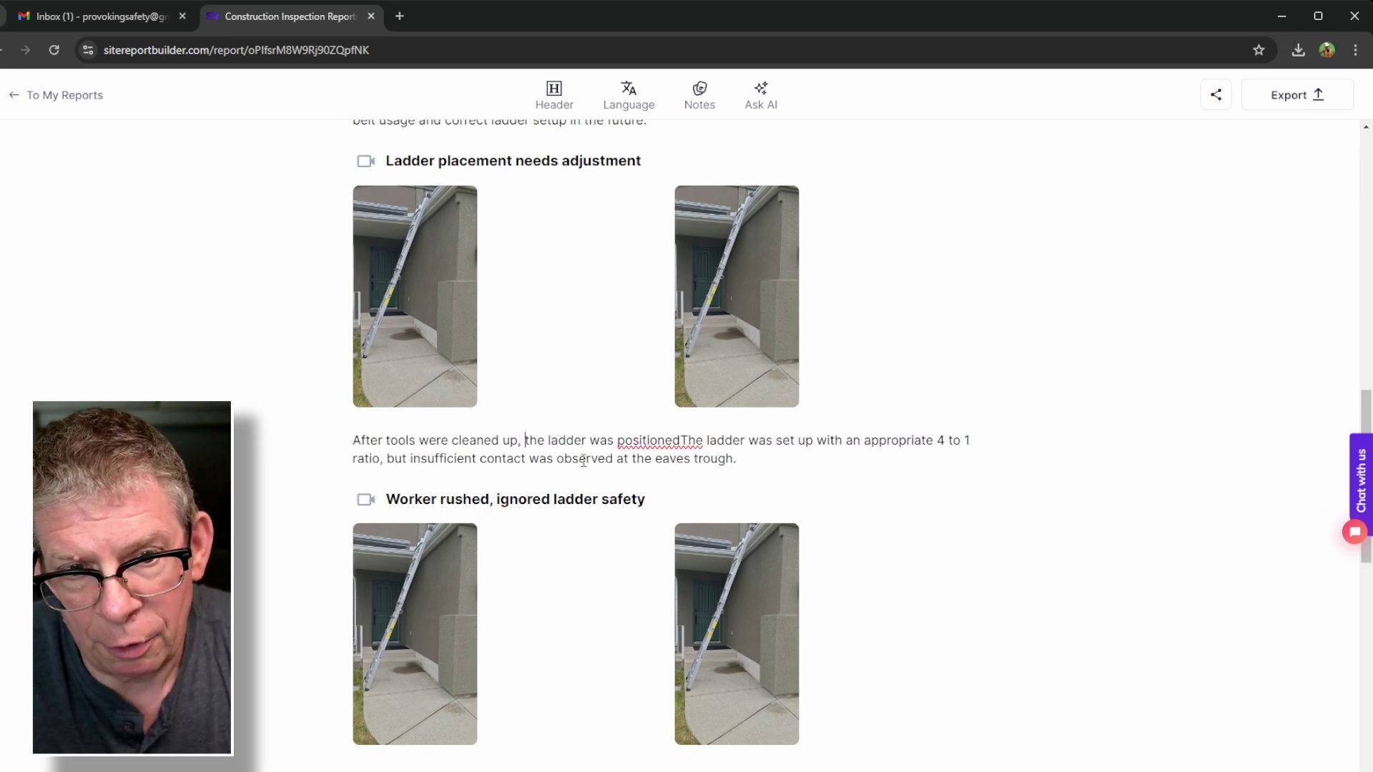
pyautogui.click(617, 441)
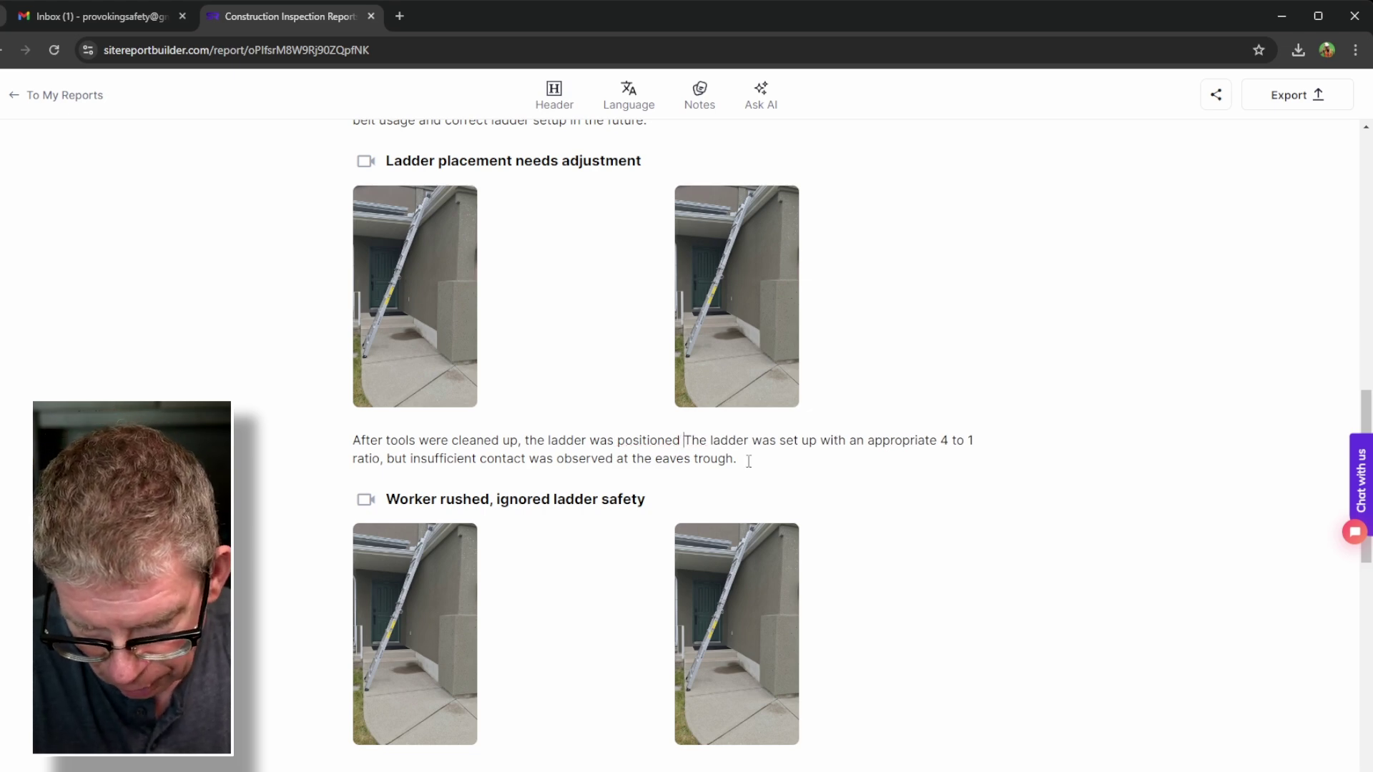
pyautogui.write('against the')
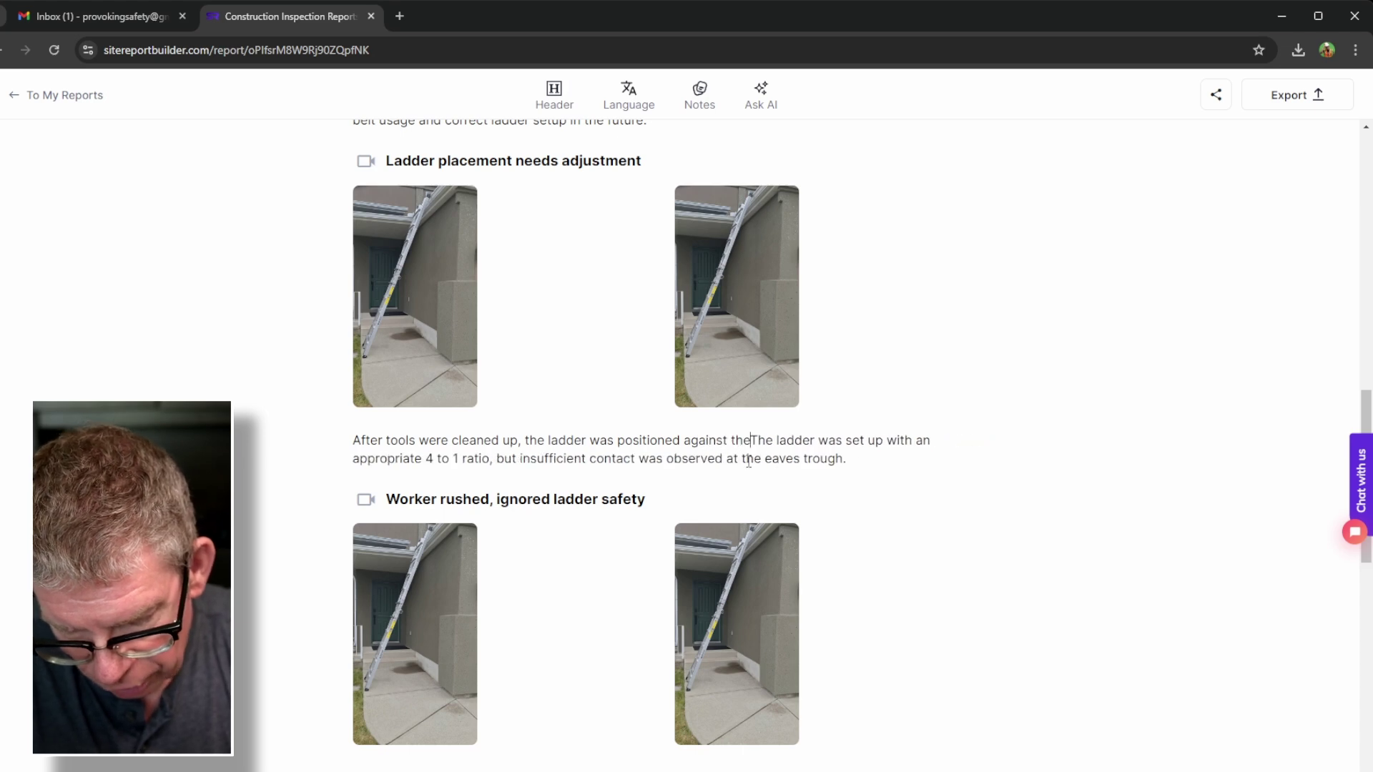
pyautogui.write(' eaves tro')
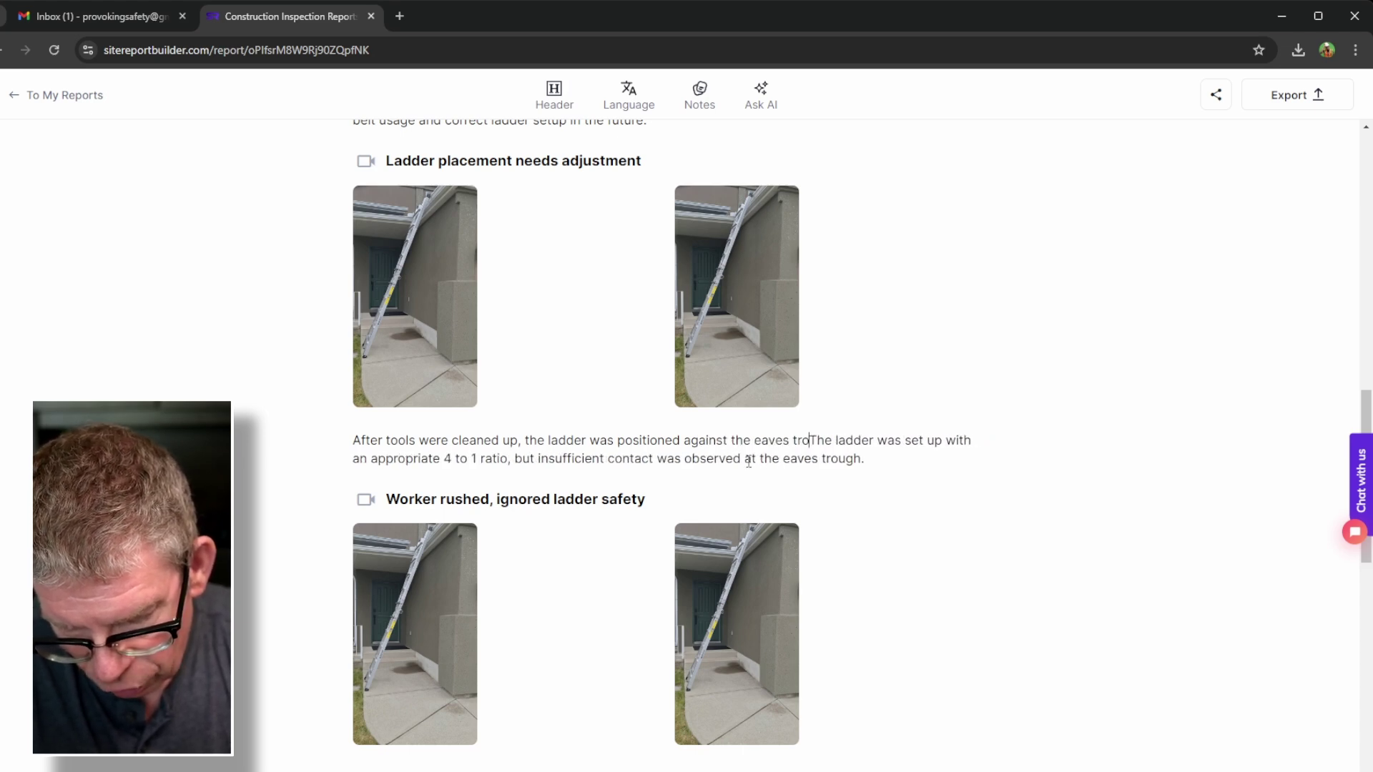
pyautogui.write('ugh.')
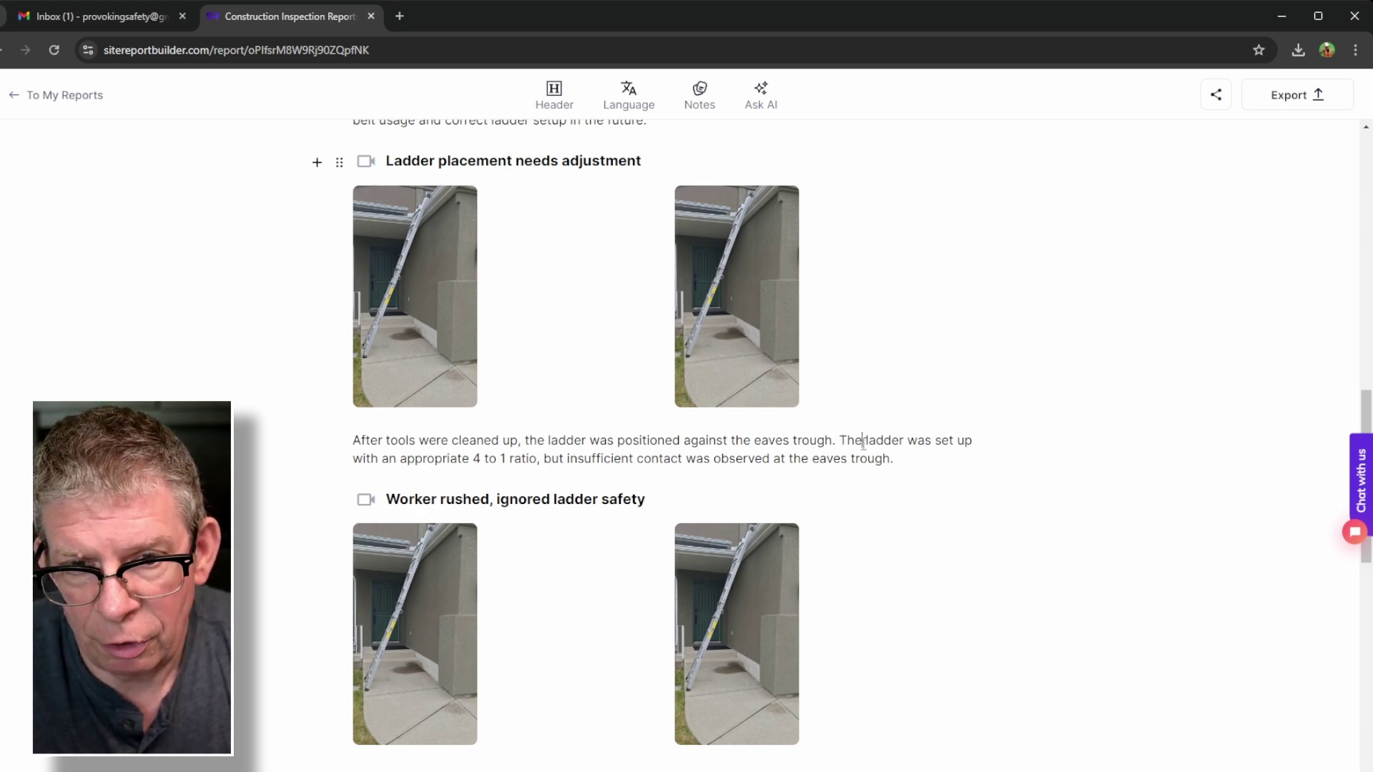
# - Insert 'image shows, the' so the sentence reads 'The image shows, the ladder was set up'
pyautogui.write('image sho')
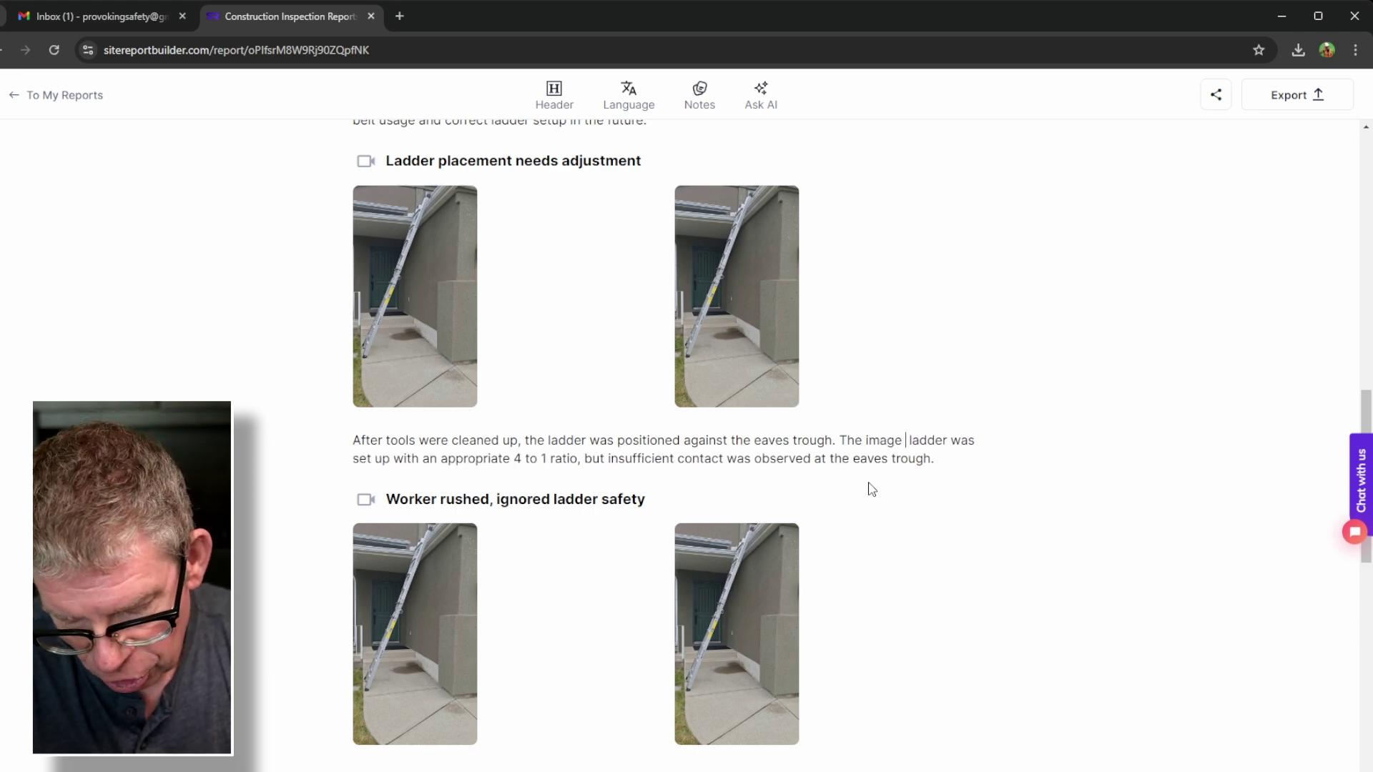
pyautogui.write('ws')
pyautogui.press('BackSpace')
pyautogui.write(', ')
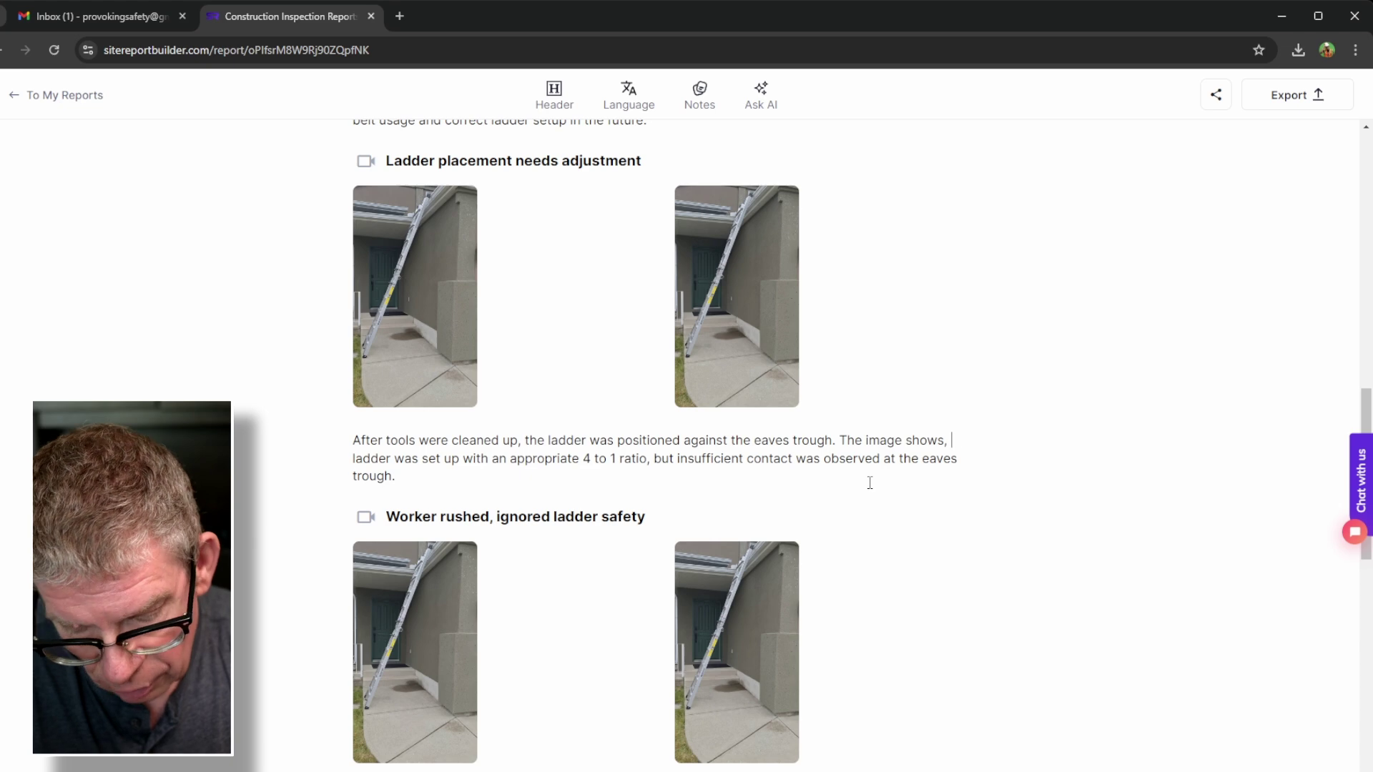
pyautogui.write('the')
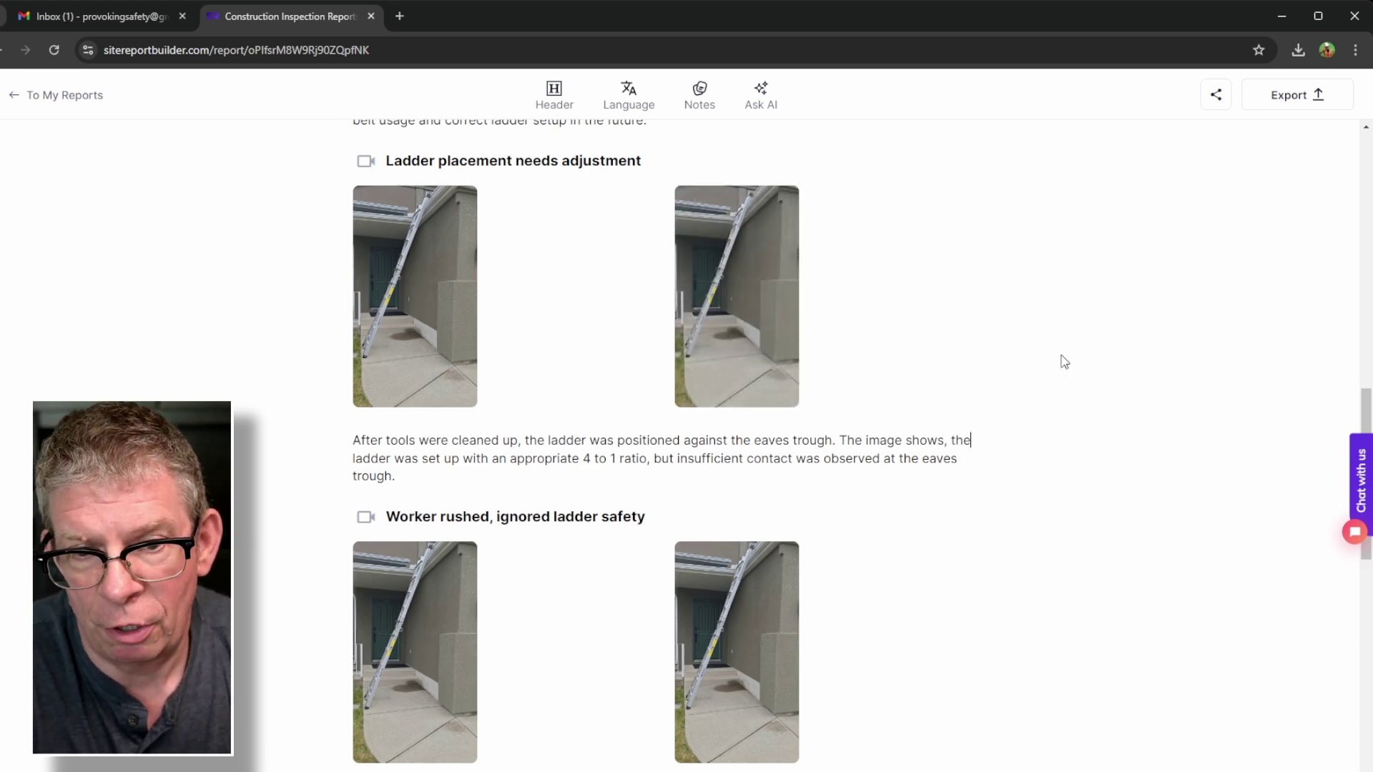
pyautogui.scroll(-6, 1060, 371)
pyautogui.scroll(3, 1057, 377)
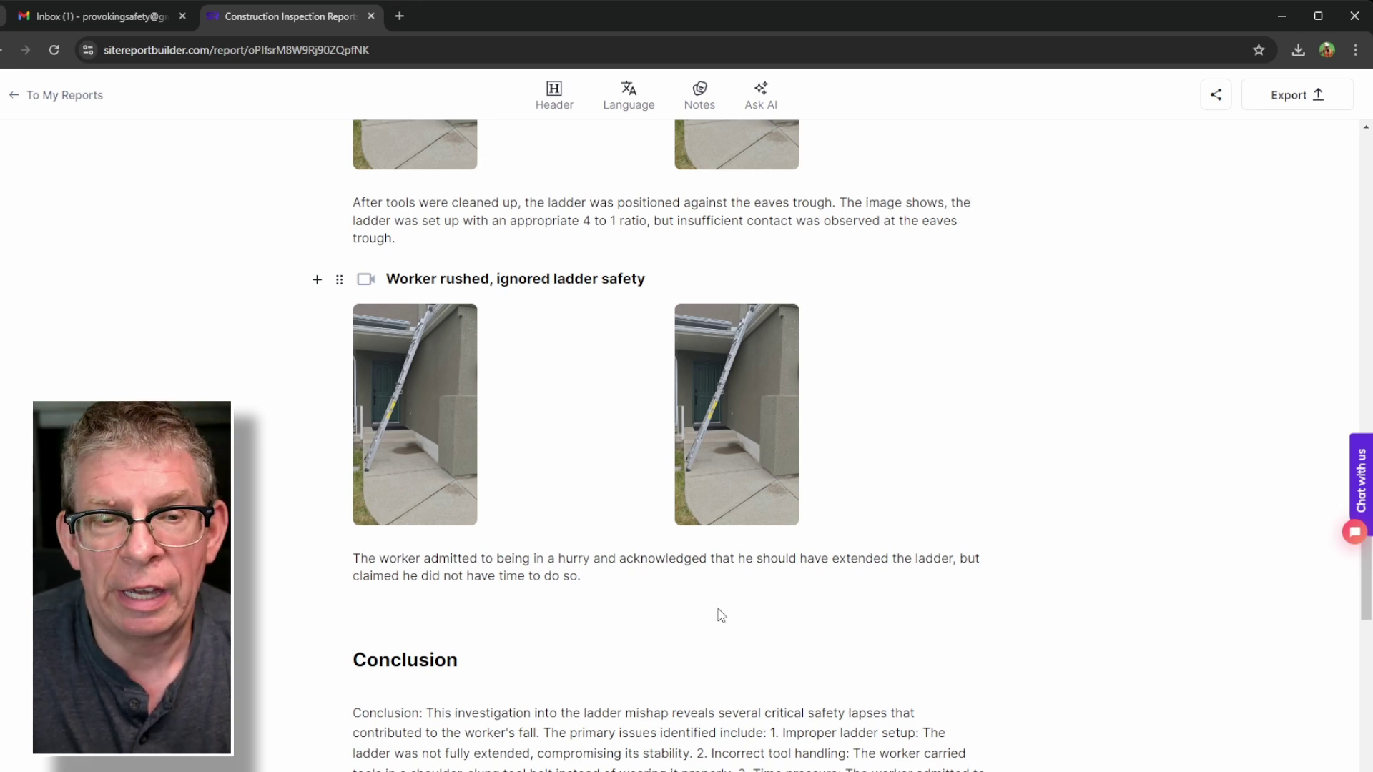
pyautogui.scroll(-3, 721, 615)
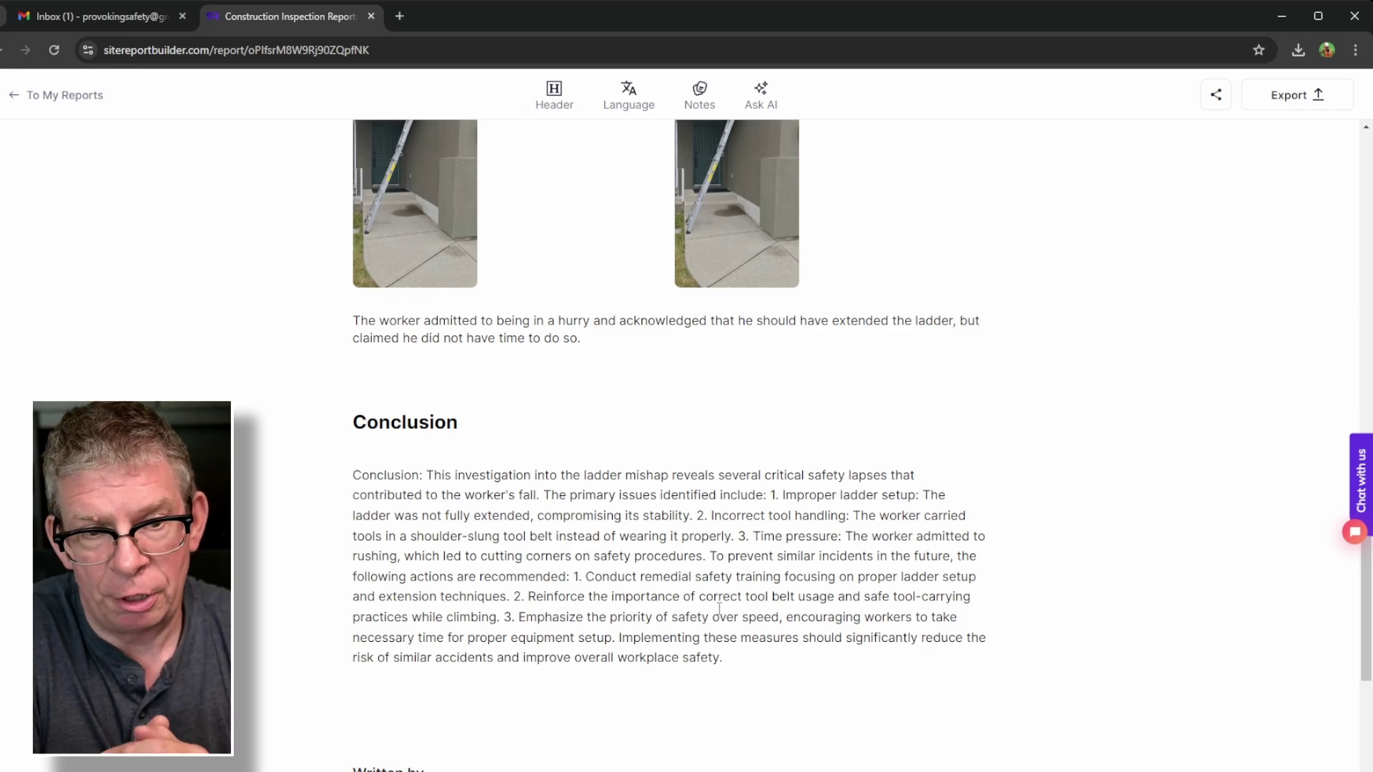
pyautogui.scroll(-3, 719, 608)
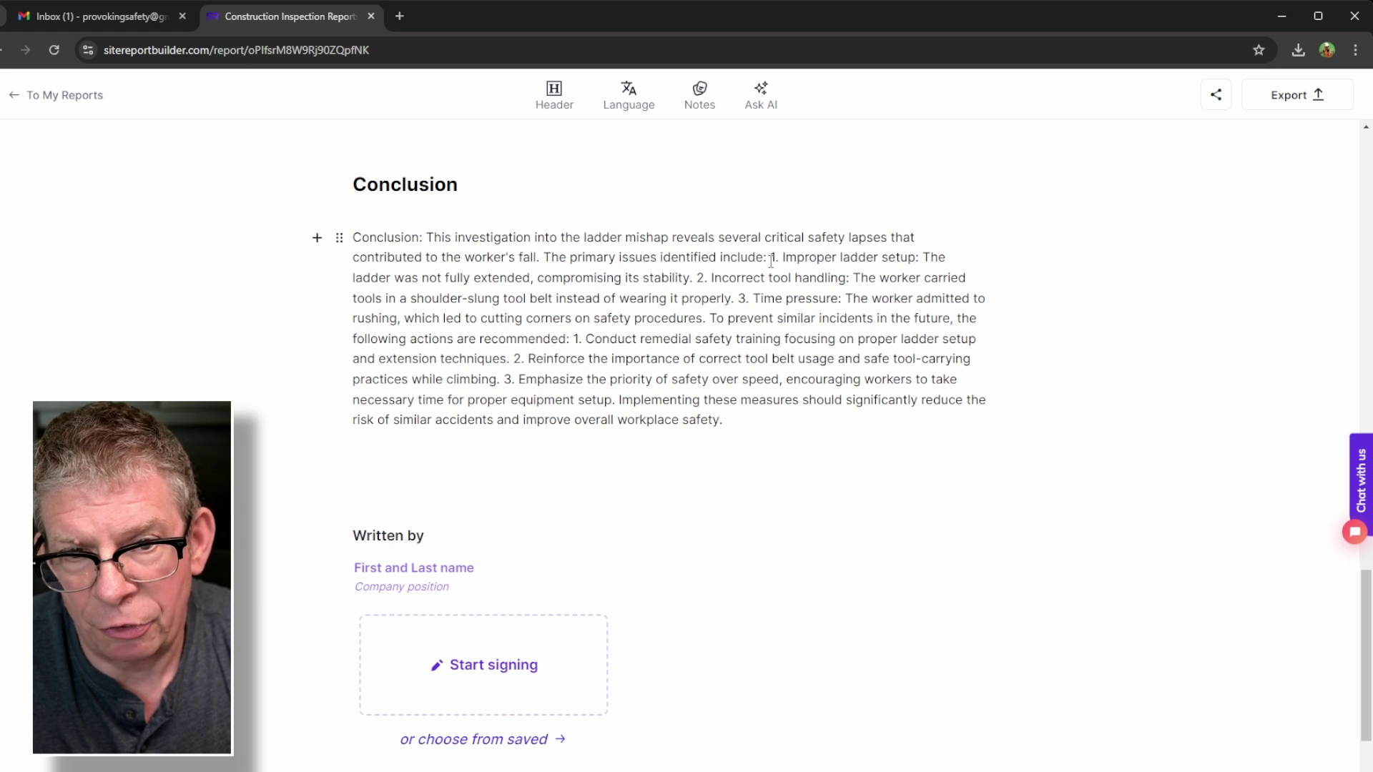
# - Put each of the three numbered issues in the Conclusion on its own paragraph
pyautogui.press('Return')
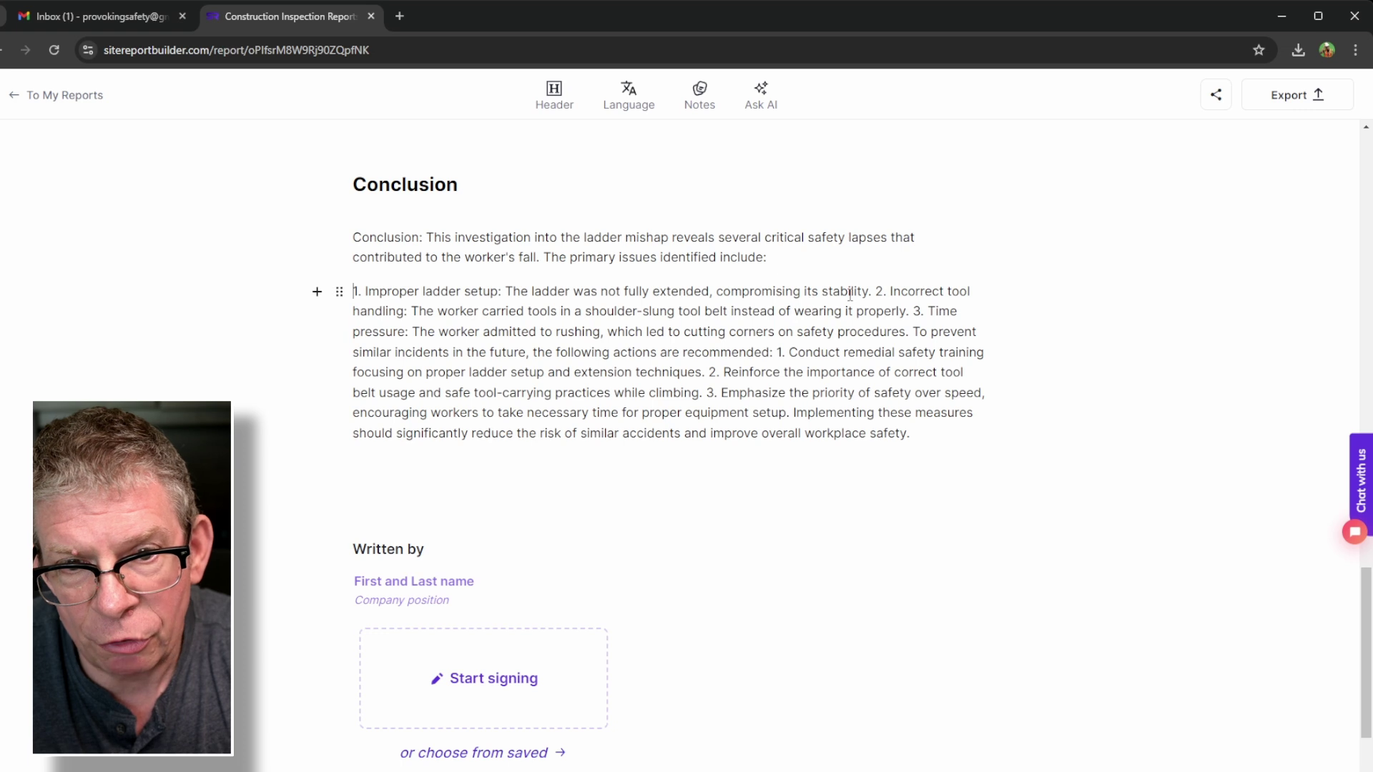
pyautogui.click(873, 290)
pyautogui.press('Return')
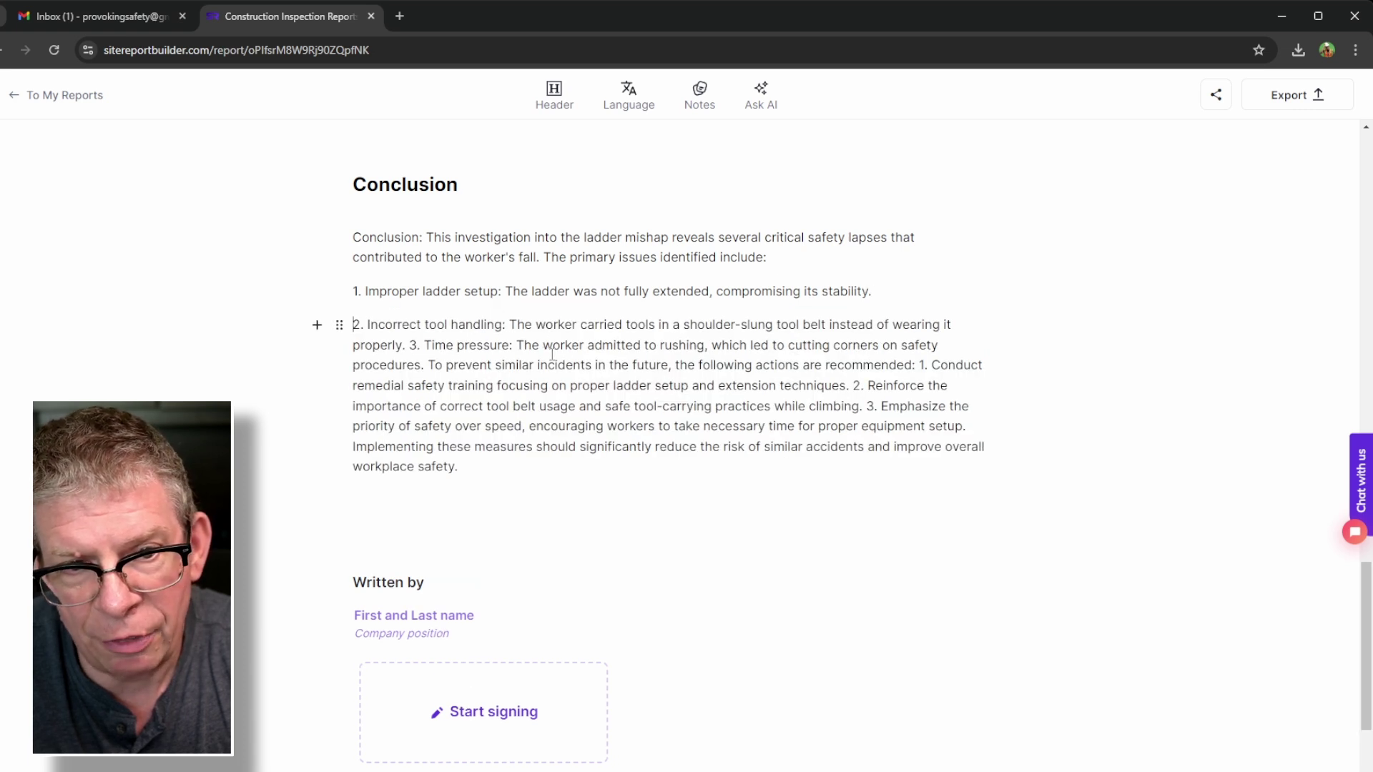
pyautogui.click(412, 344)
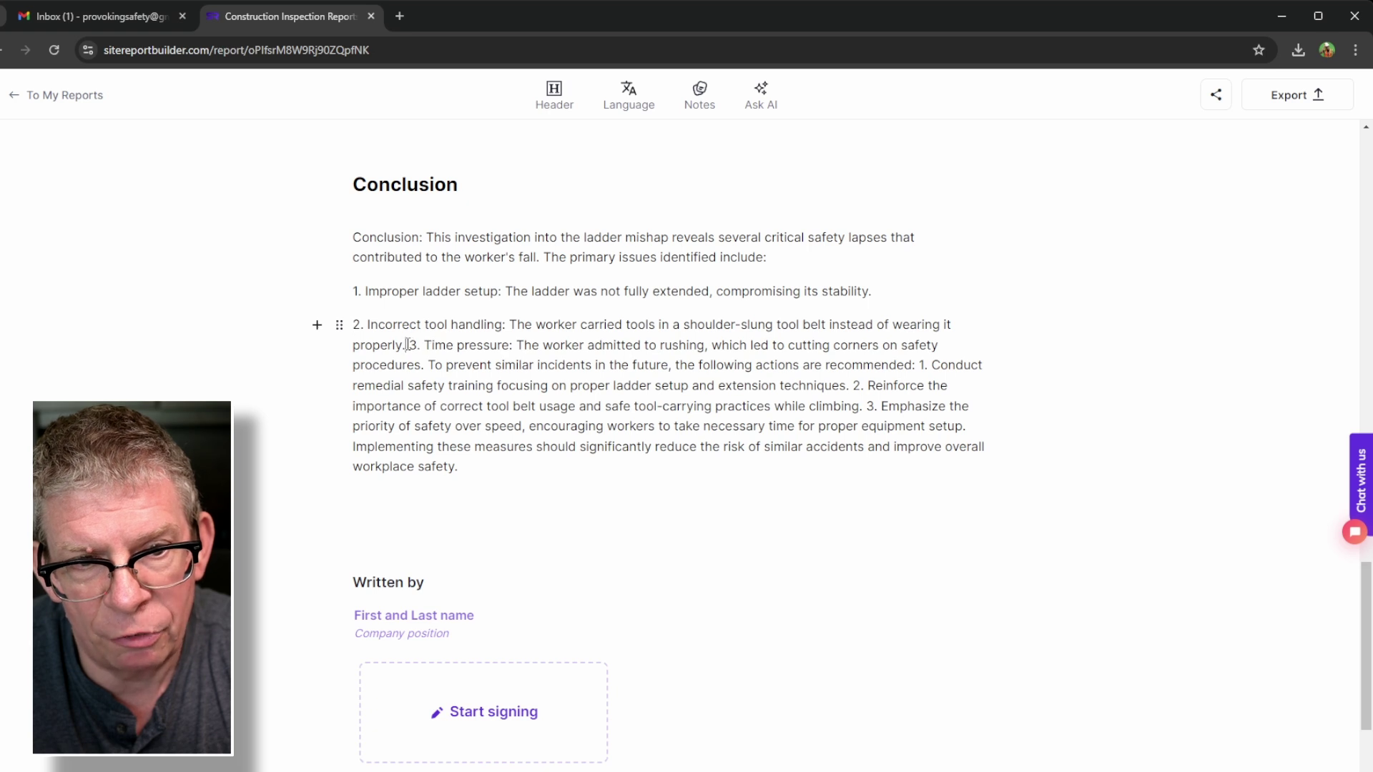
pyautogui.press('Return')
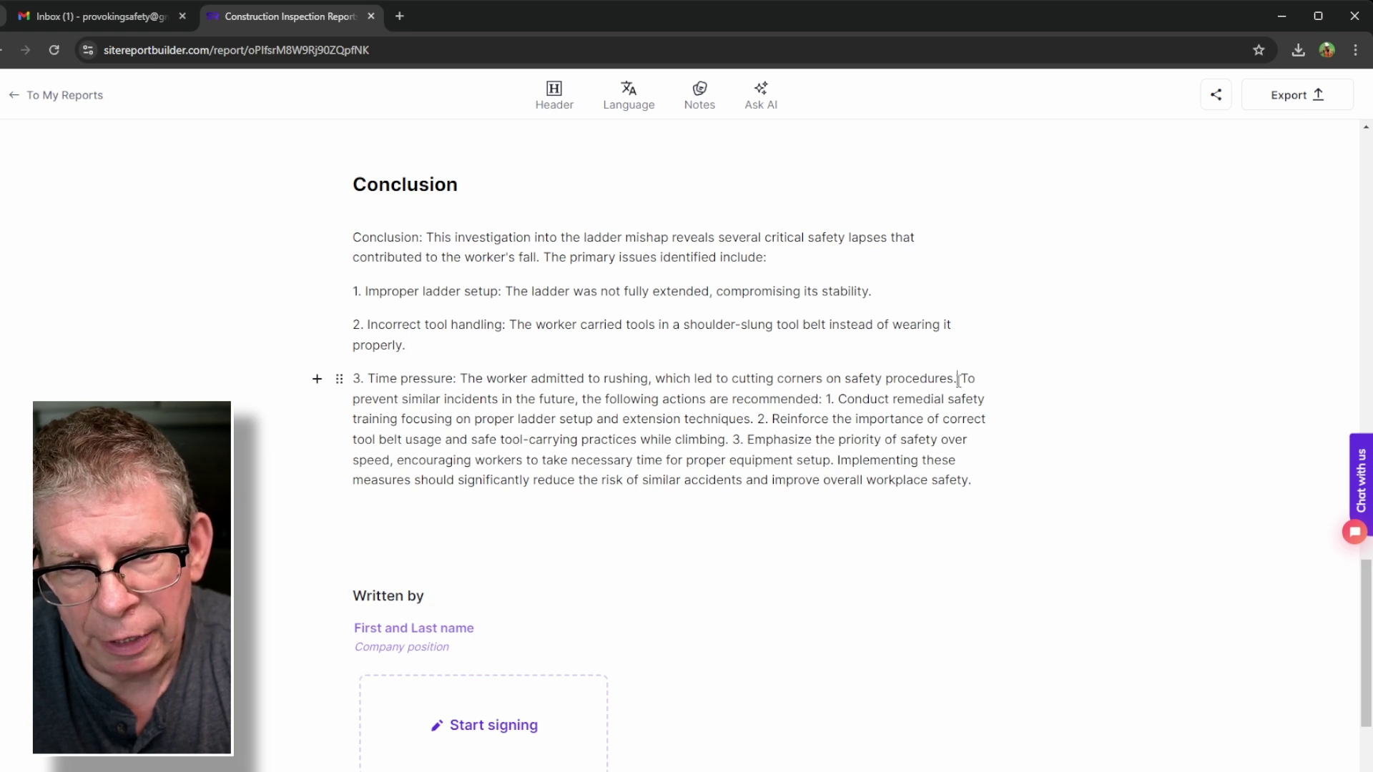
# - Split the recommendations intro, recommendations 1–3 and the Implementing sentence into separate paragraphs
pyautogui.press('Return')
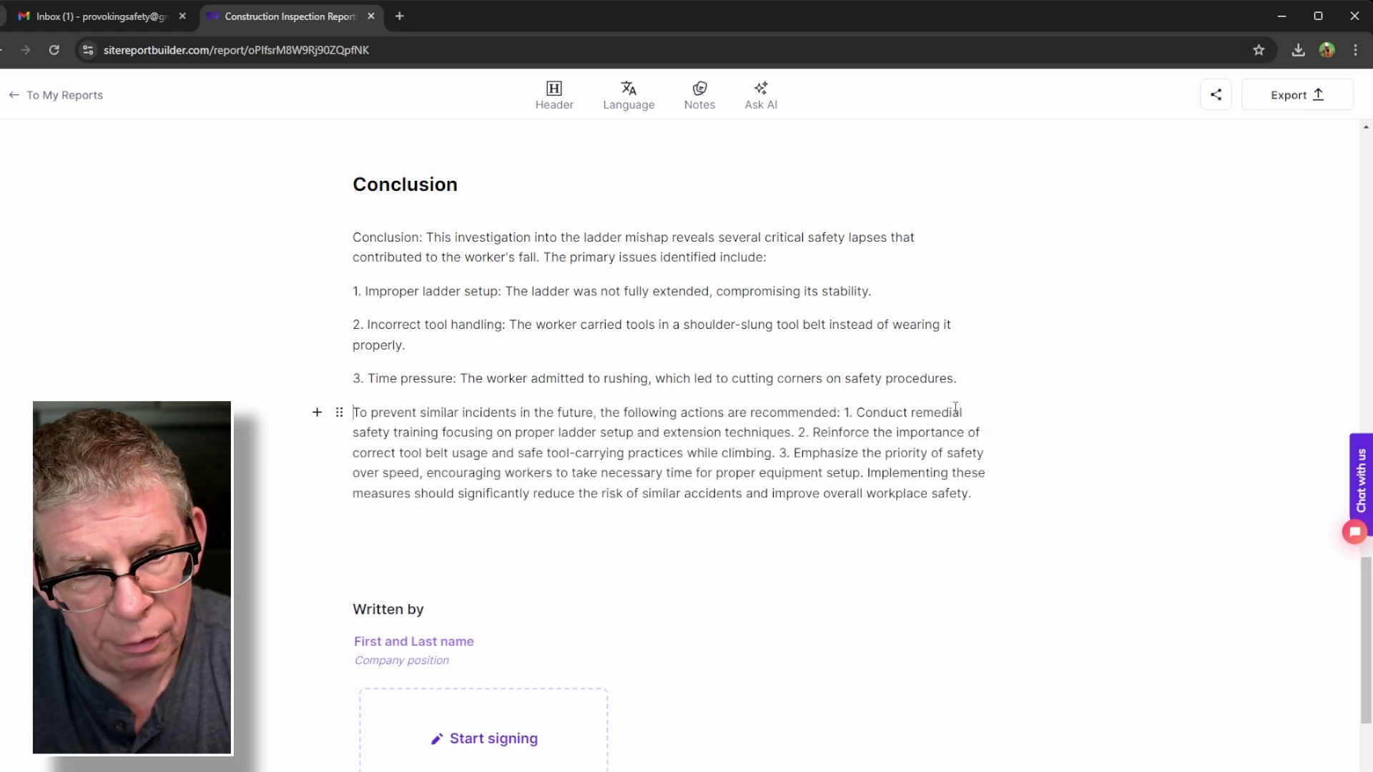
pyautogui.click(841, 413)
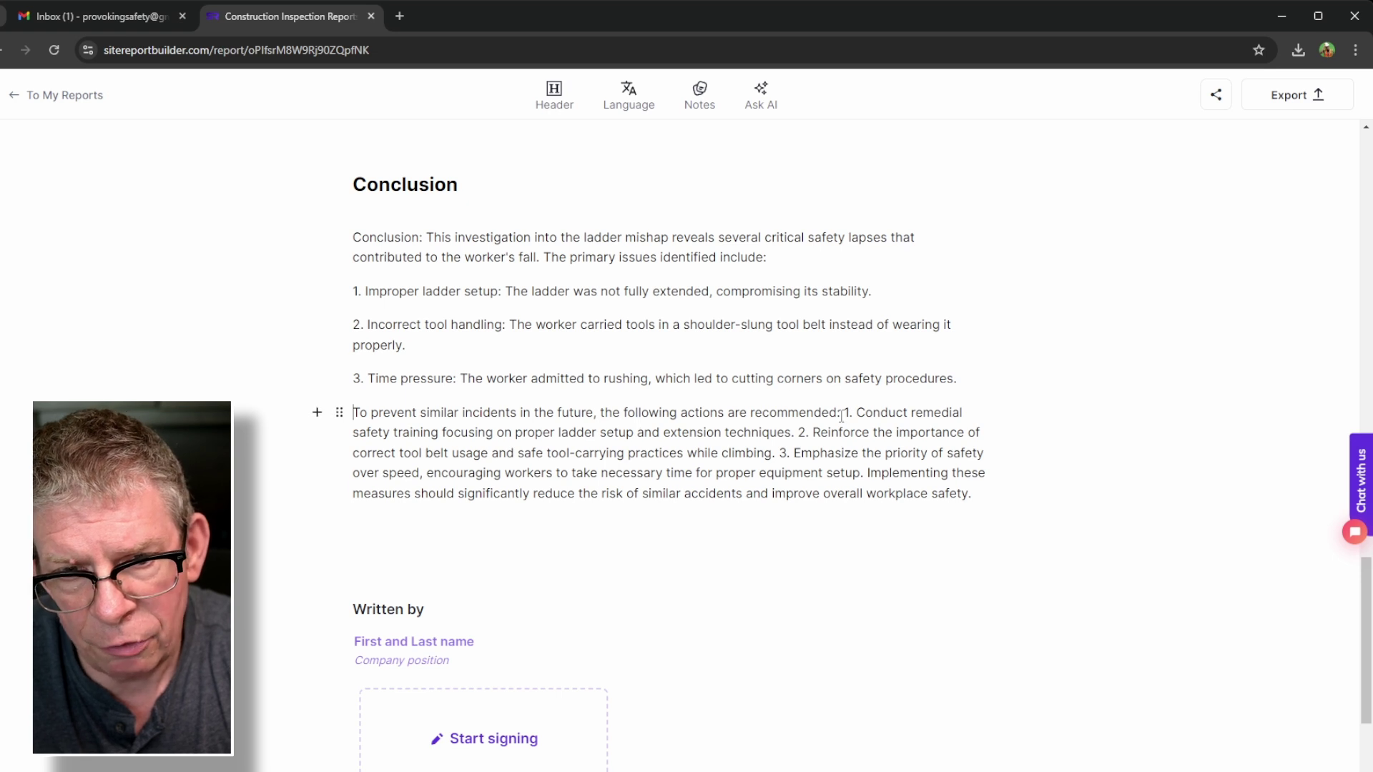
pyautogui.press('Return')
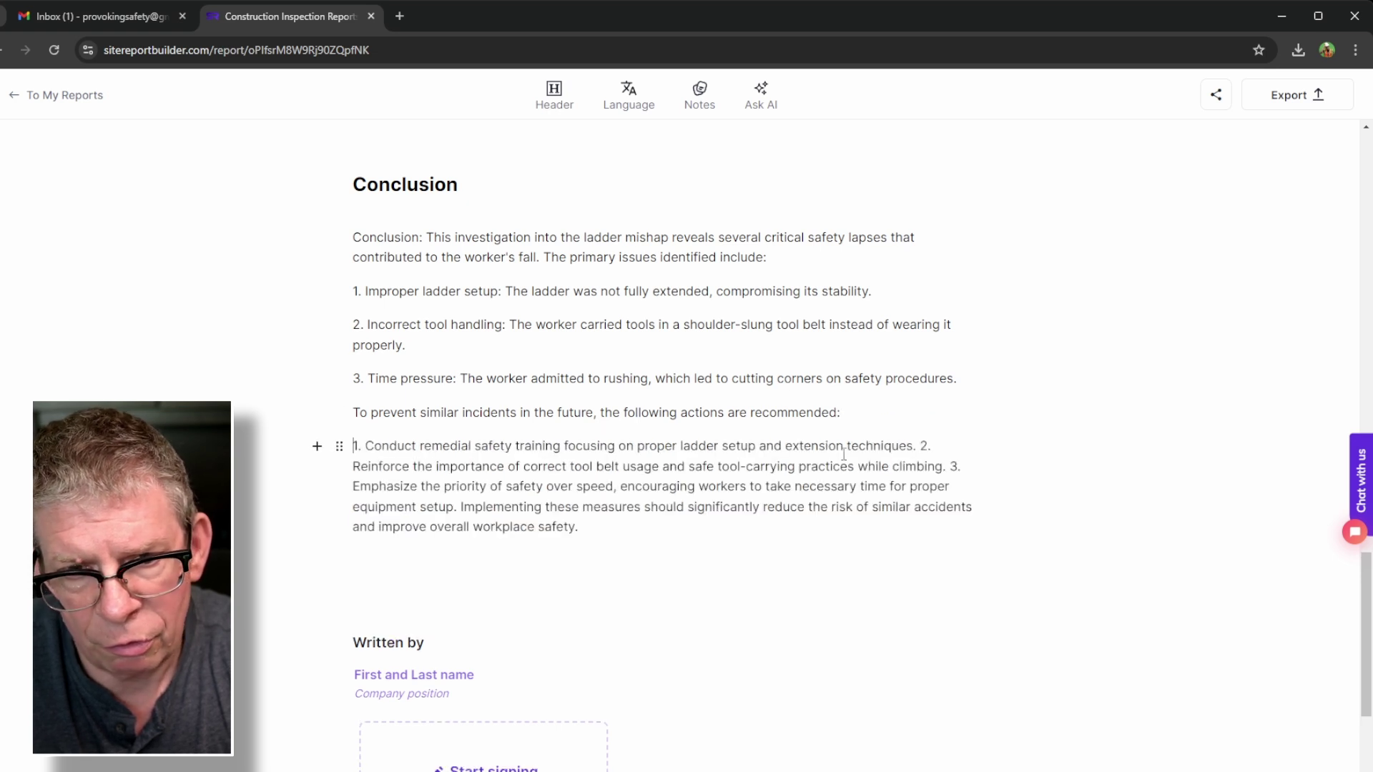
pyautogui.click(913, 447)
pyautogui.press('Return')
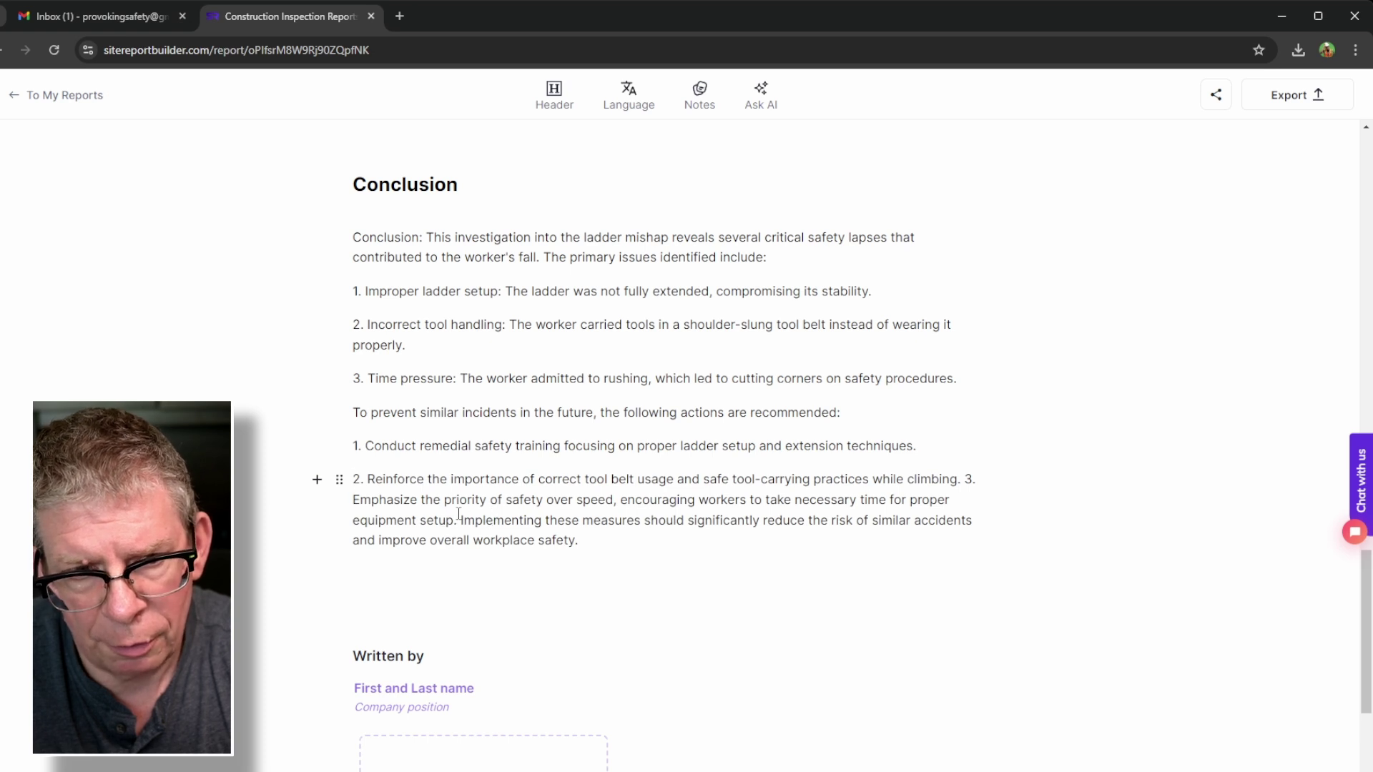
pyautogui.click(963, 479)
pyautogui.press('Return')
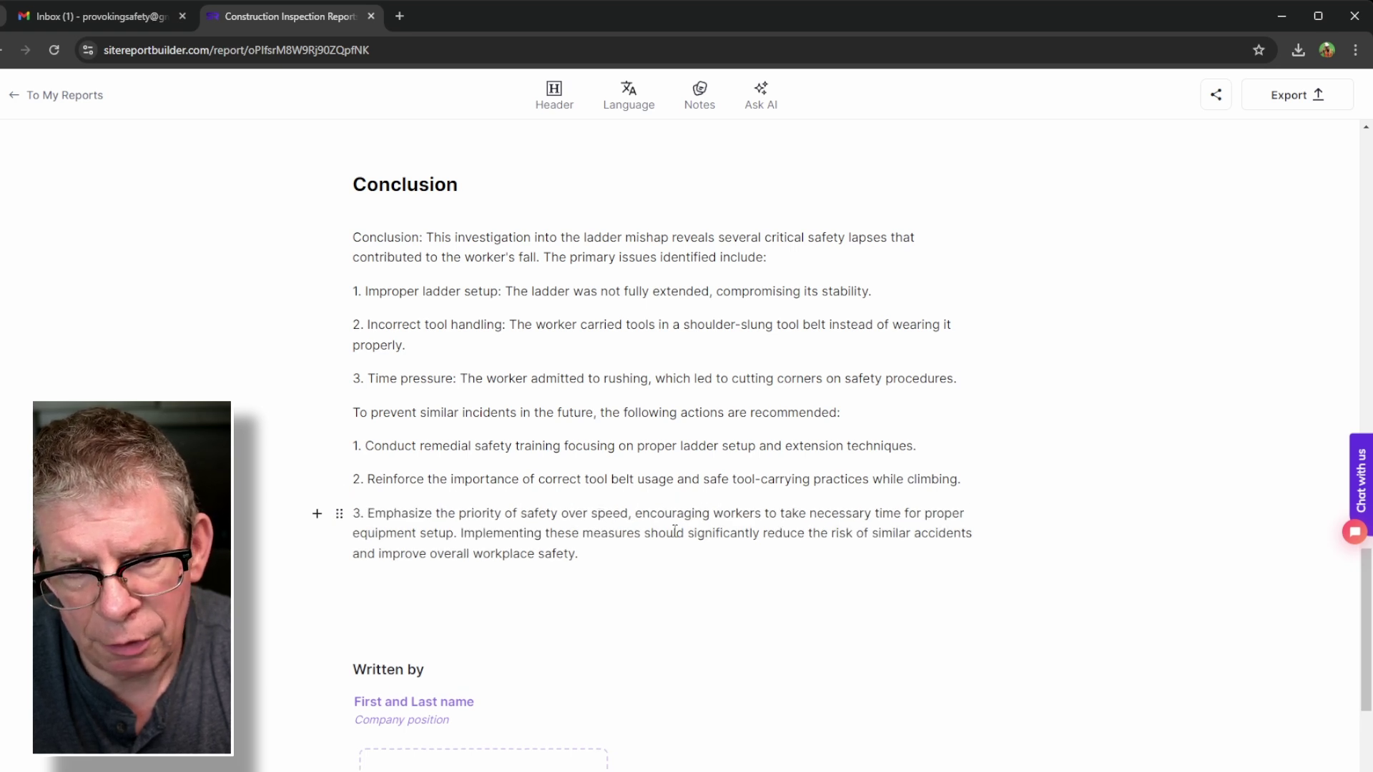
pyautogui.click(464, 533)
pyautogui.press('Return')
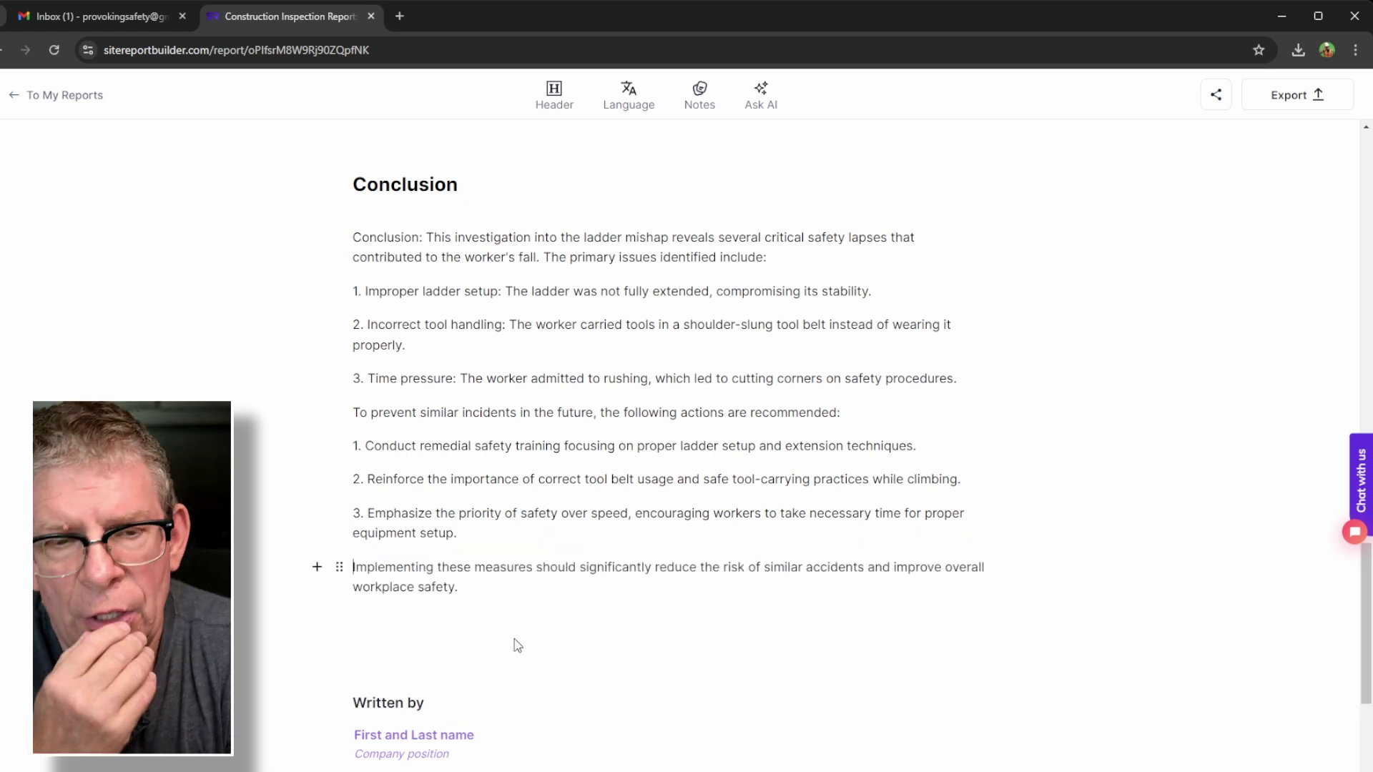
pyautogui.scroll(-4, 513, 643)
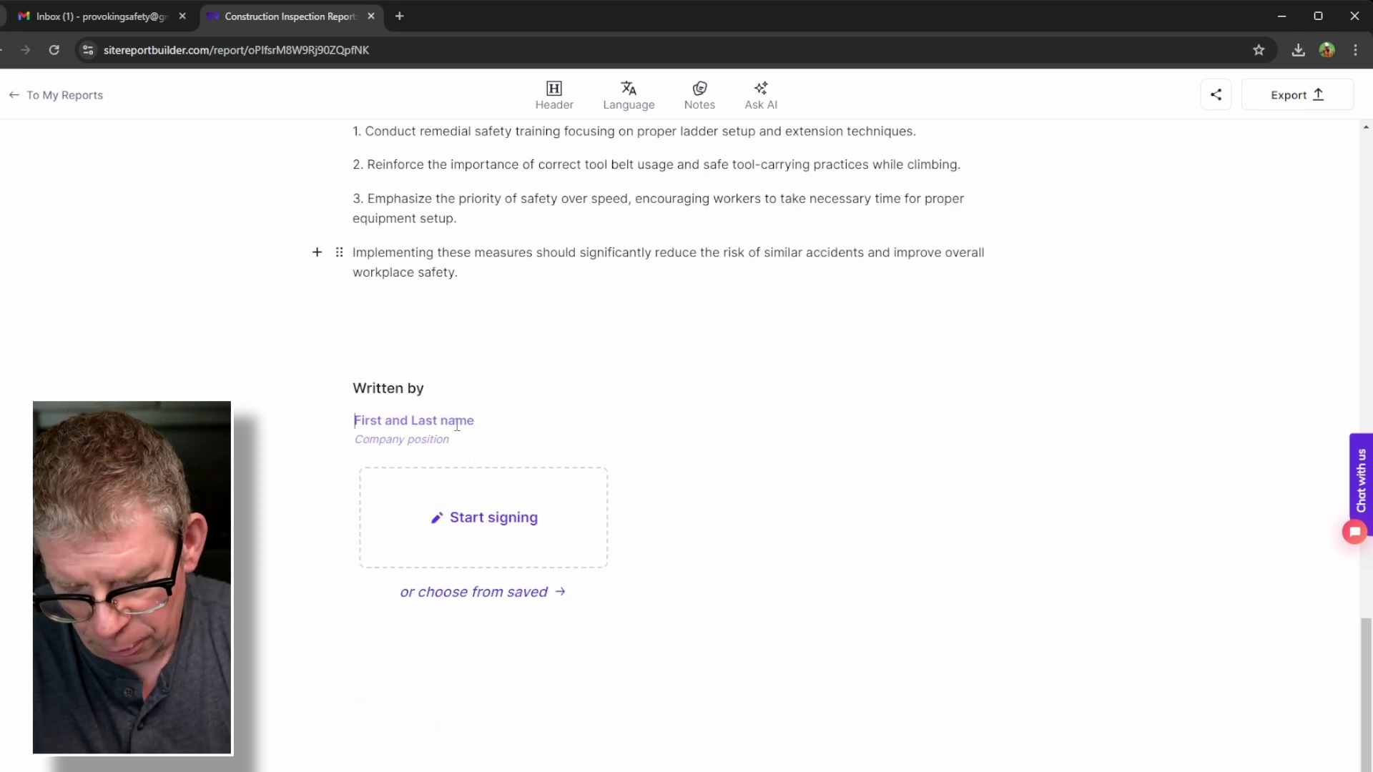
# - Enter the author's name with CRSP CRM credentials and position Investigator, then draw a signature
pyautogui.write('Kevin Barrett')
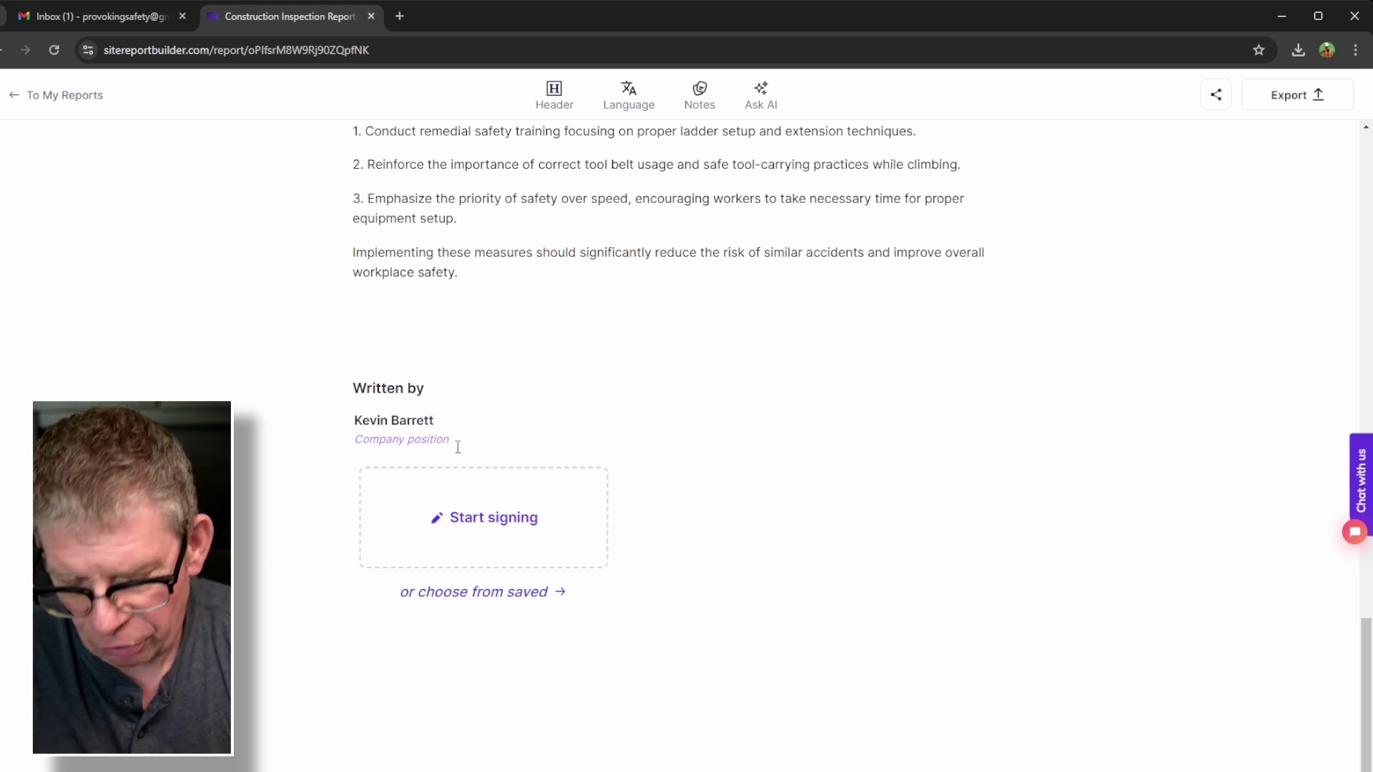
pyautogui.write('Invest')
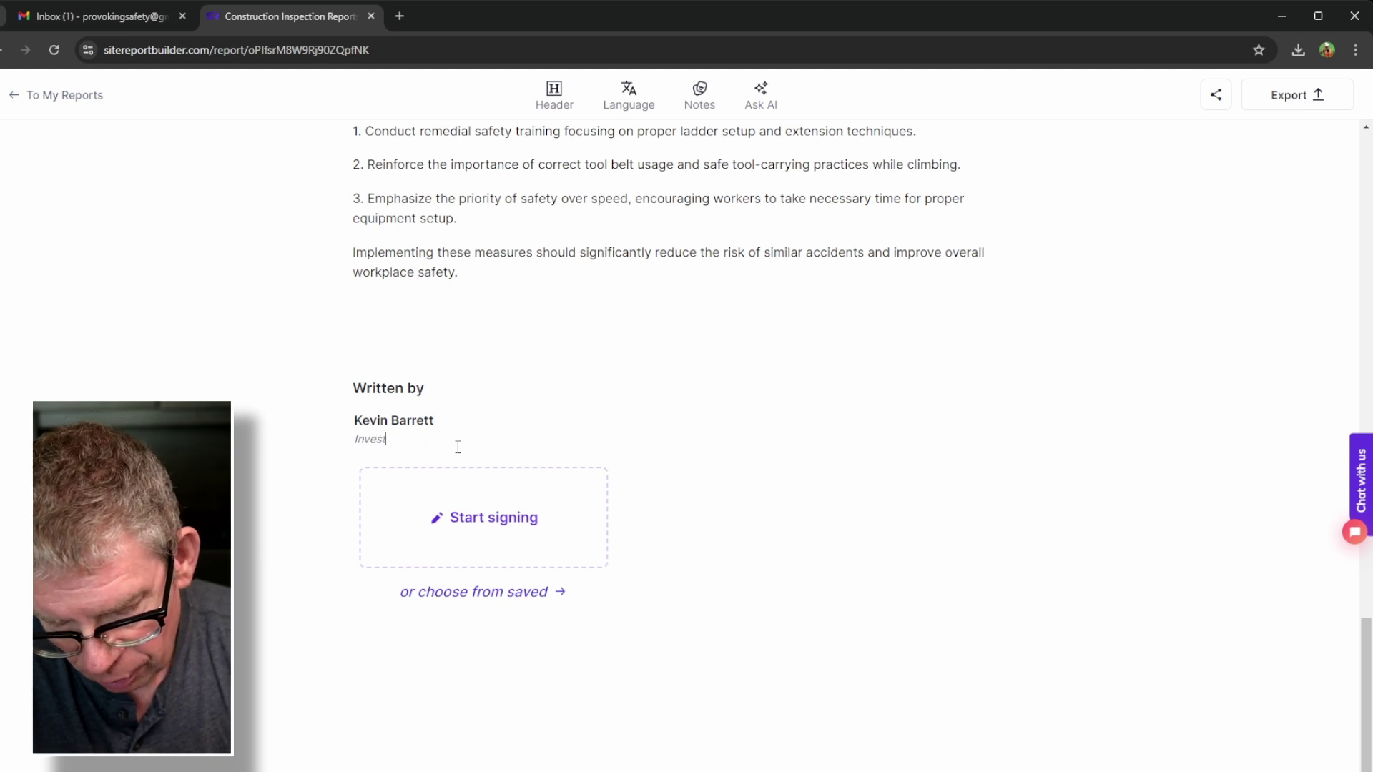
pyautogui.write('igator')
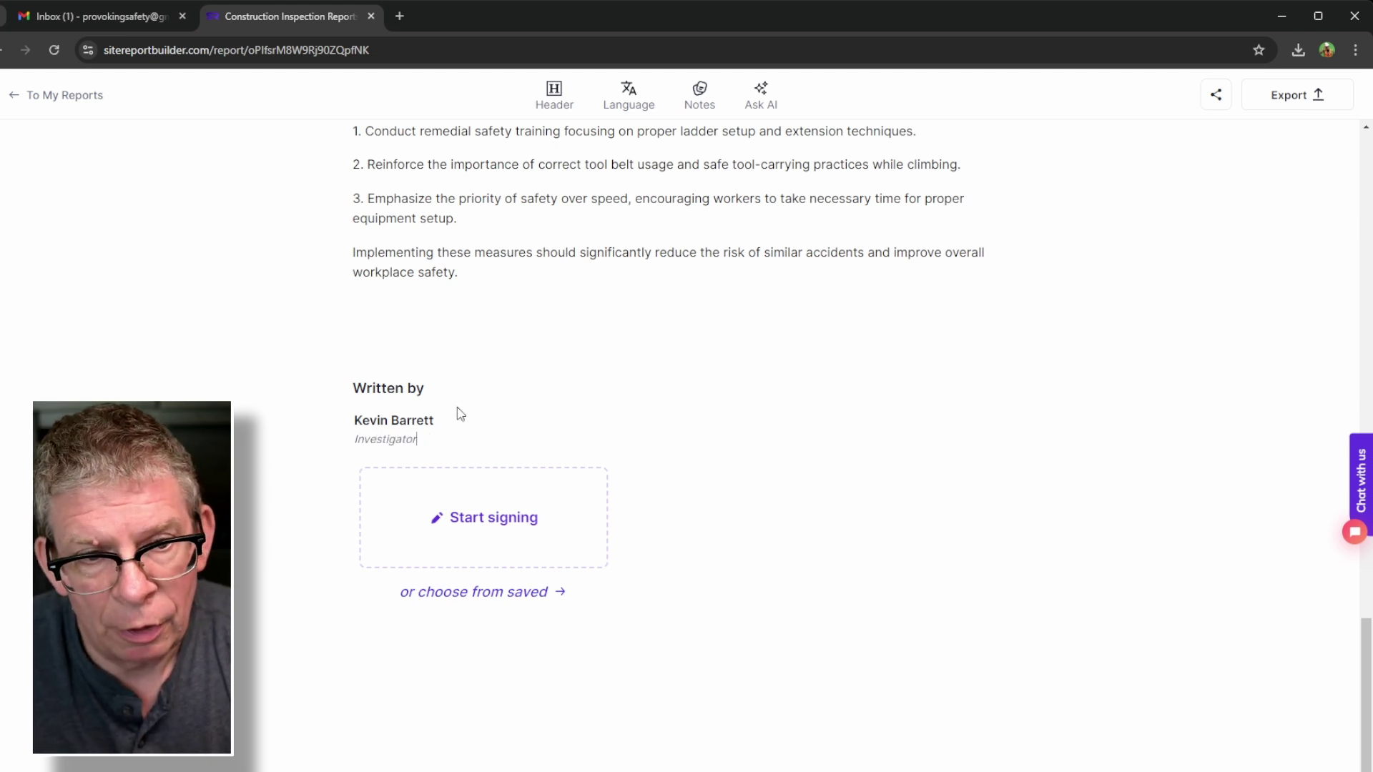
pyautogui.click(460, 418)
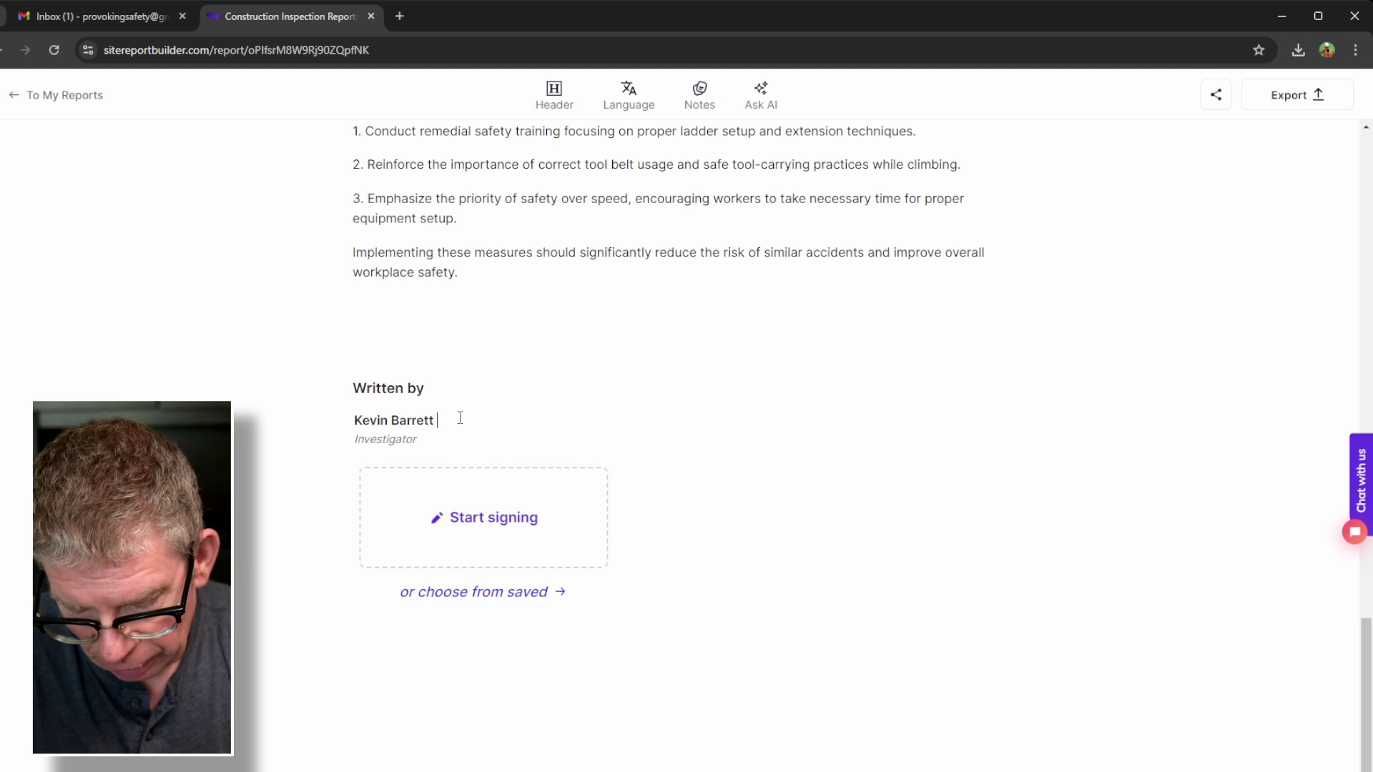
pyautogui.write('CRSP CR')
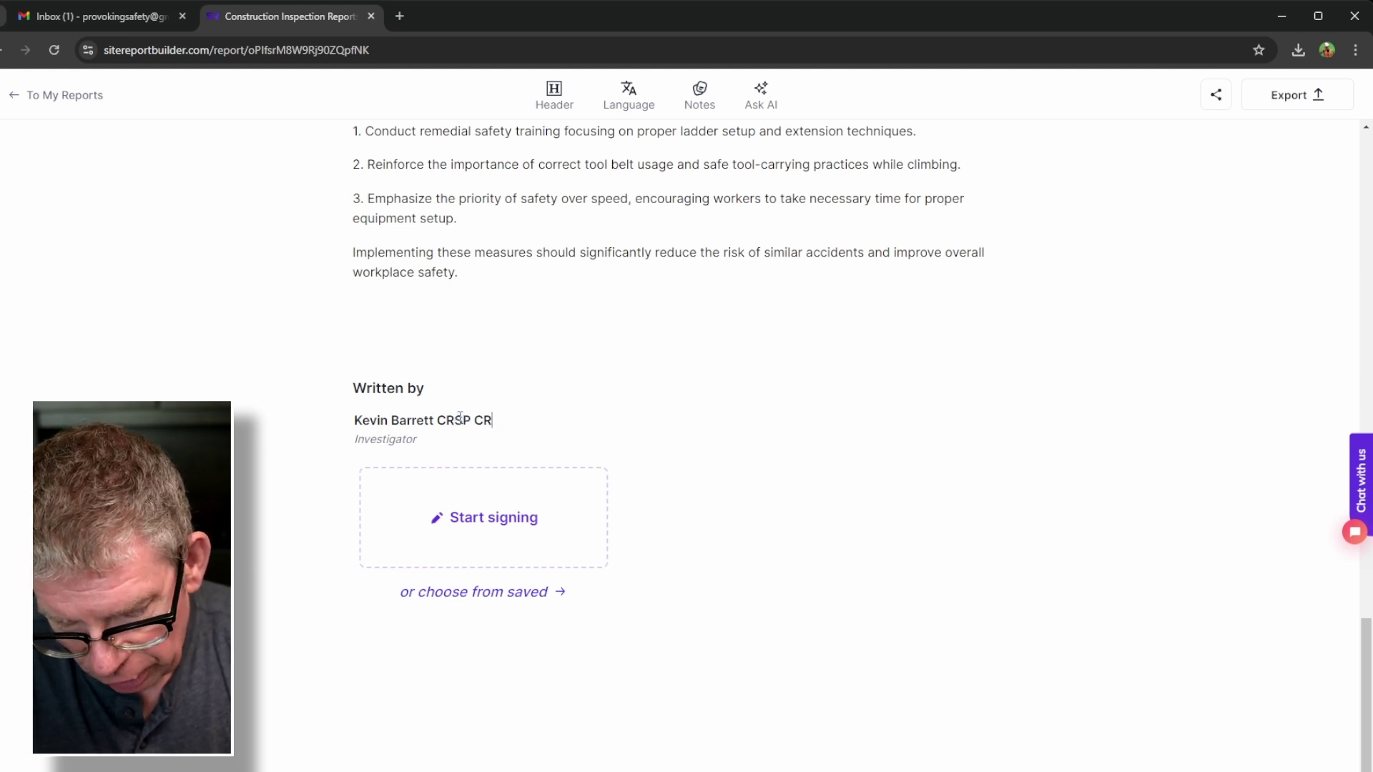
pyautogui.write('M')
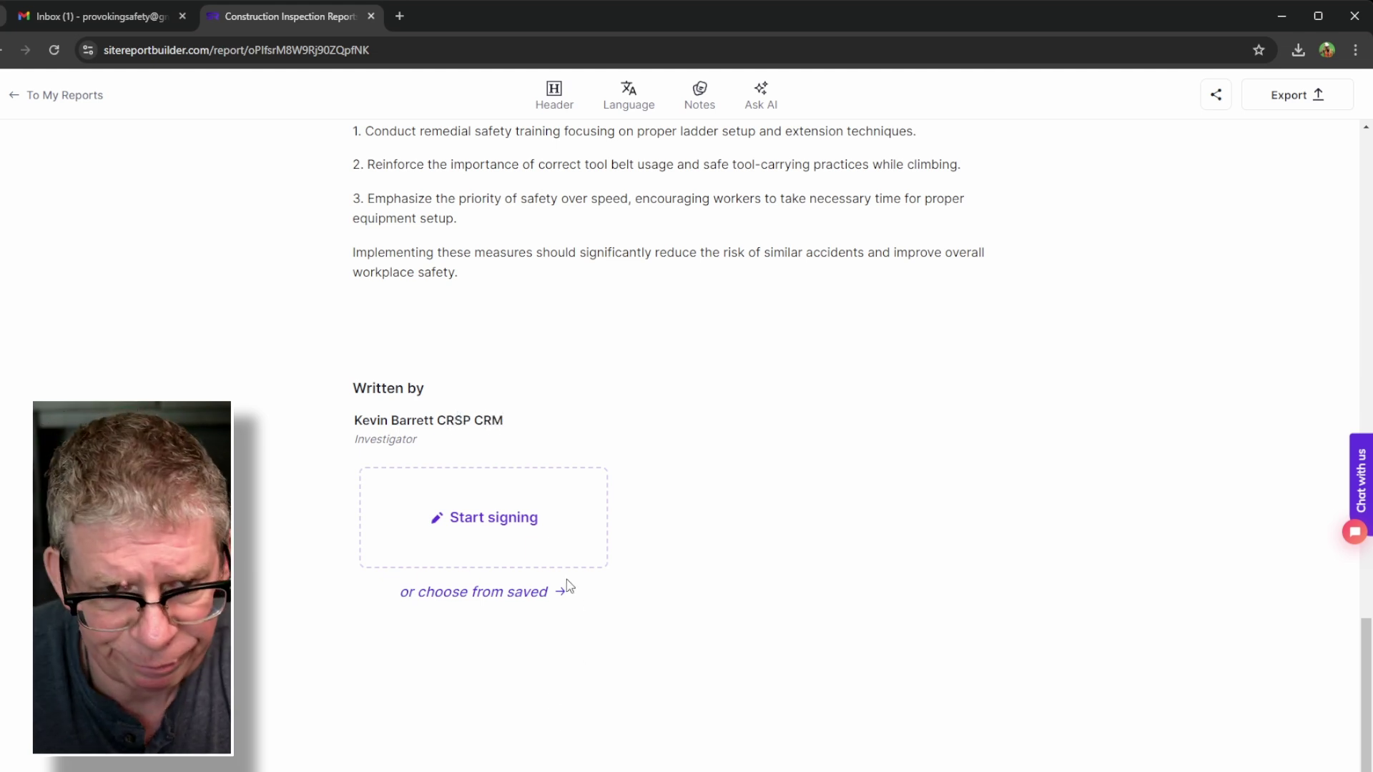
pyautogui.click(543, 538)
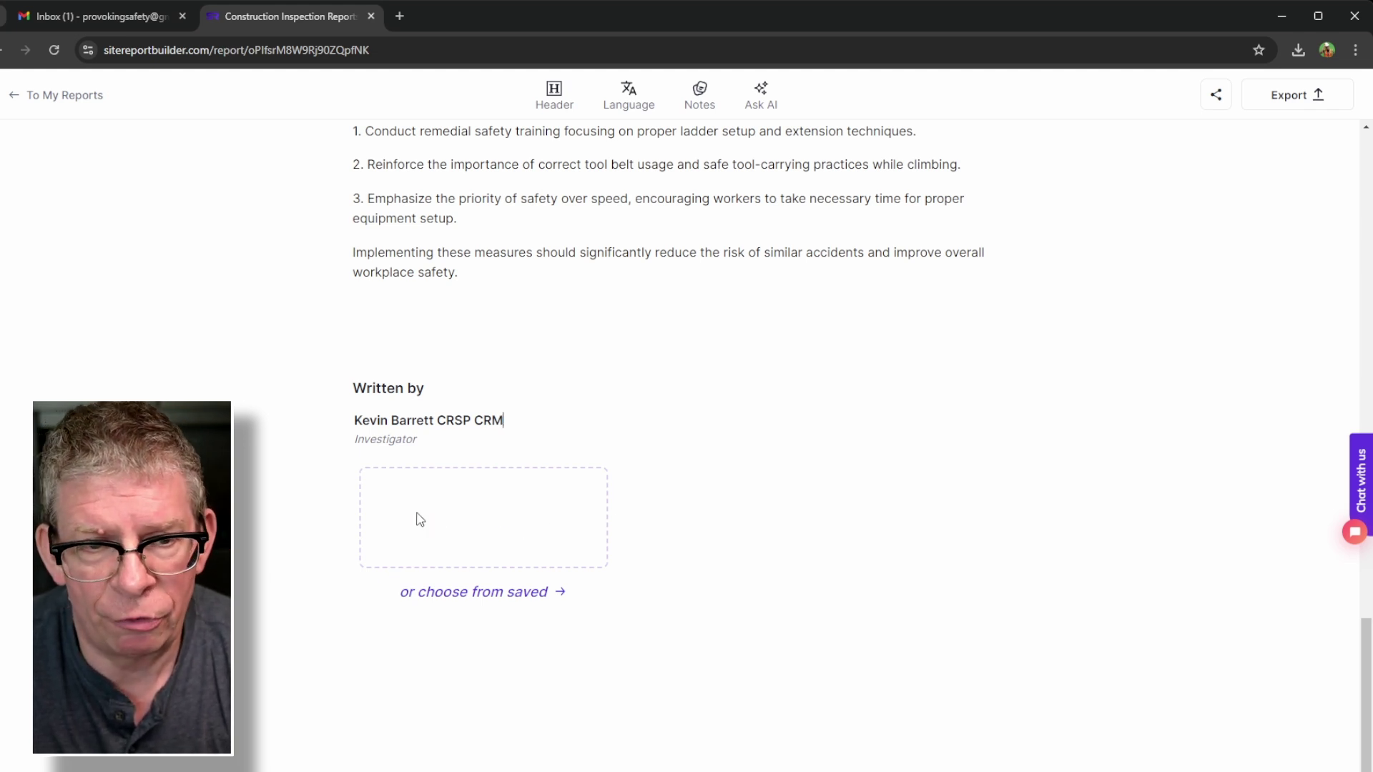
pyautogui.moveTo(417, 520)
pyautogui.mouseDown()
pyautogui.moveTo(423, 504)
pyautogui.moveTo(512, 527)
pyautogui.moveTo(569, 520)
pyautogui.mouseUp()
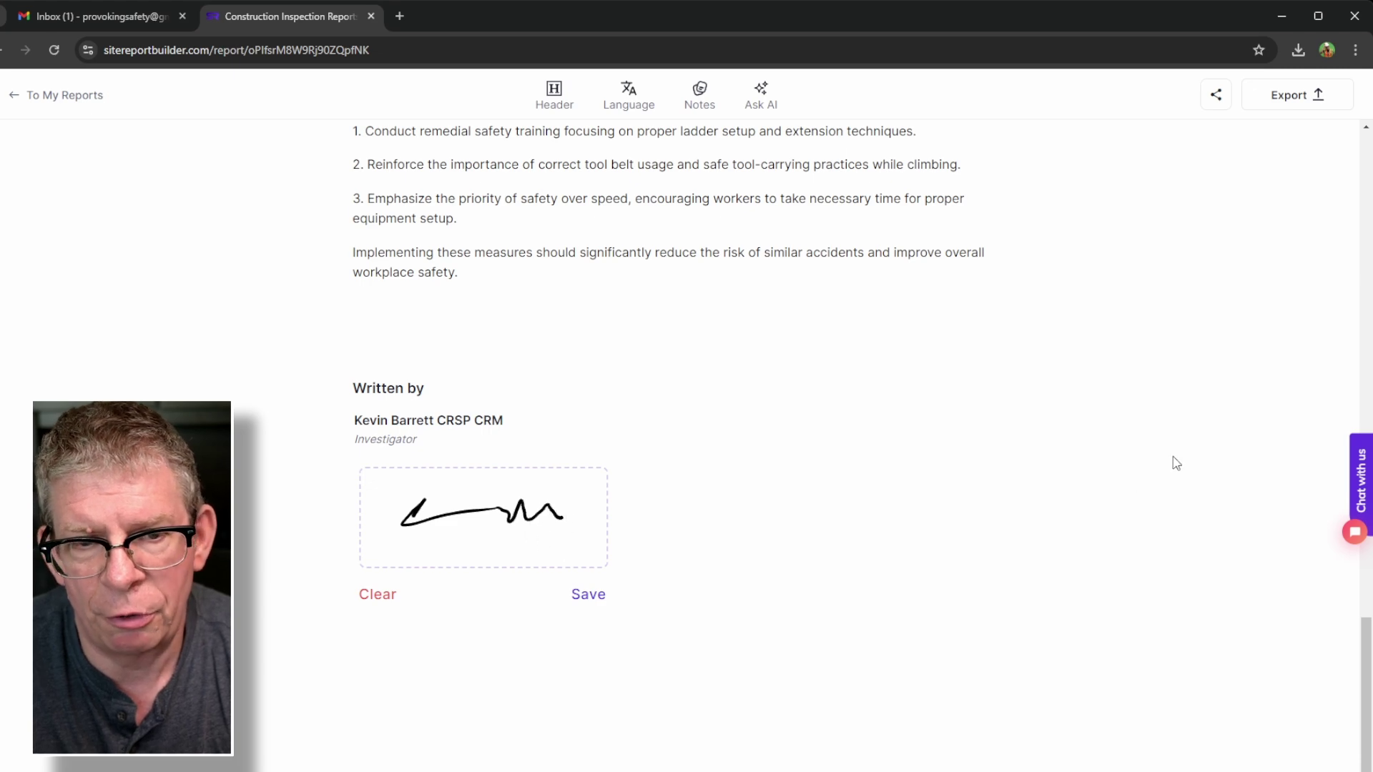
# - Scroll back to the top of the report and bring up the Docx/Pdf export options
pyautogui.scroll(6, 1173, 462)
pyautogui.scroll(8, 1175, 463)
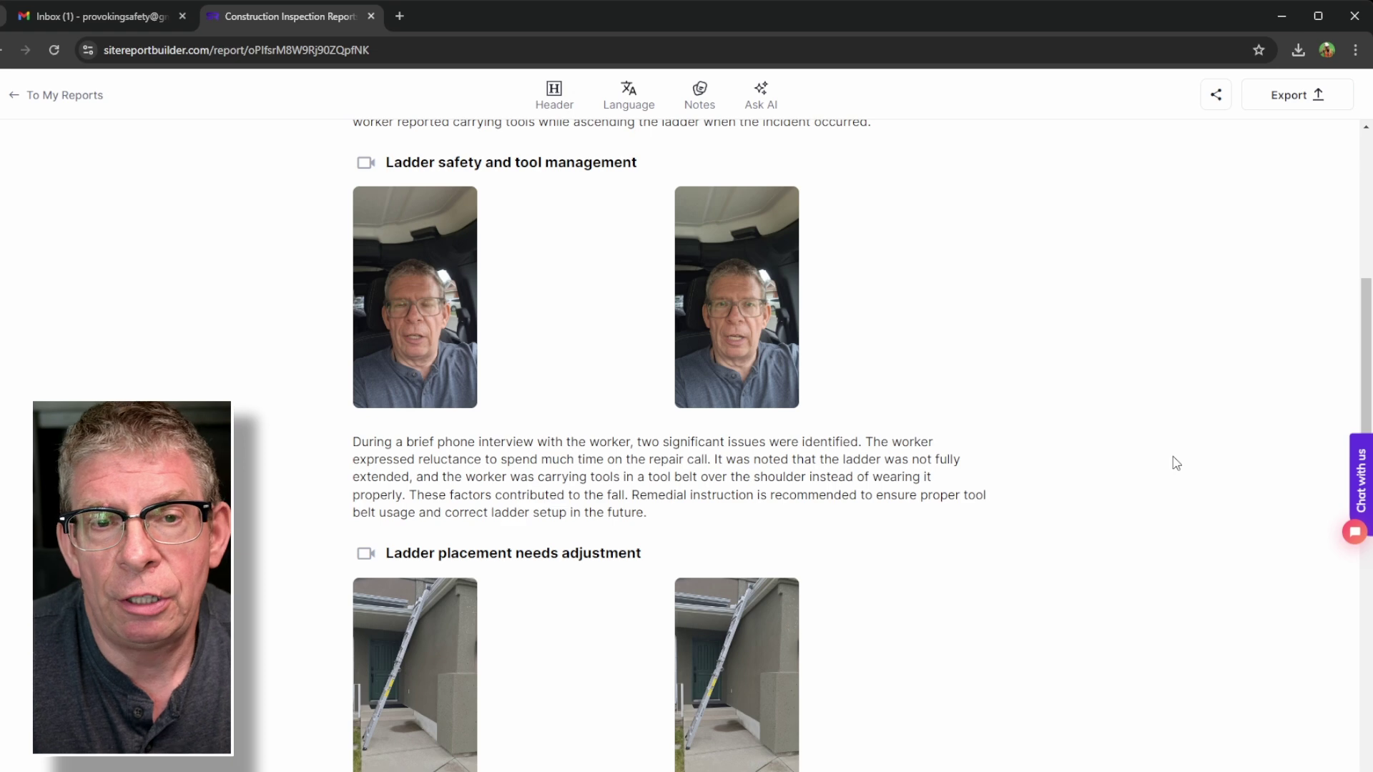
pyautogui.scroll(9, 1176, 463)
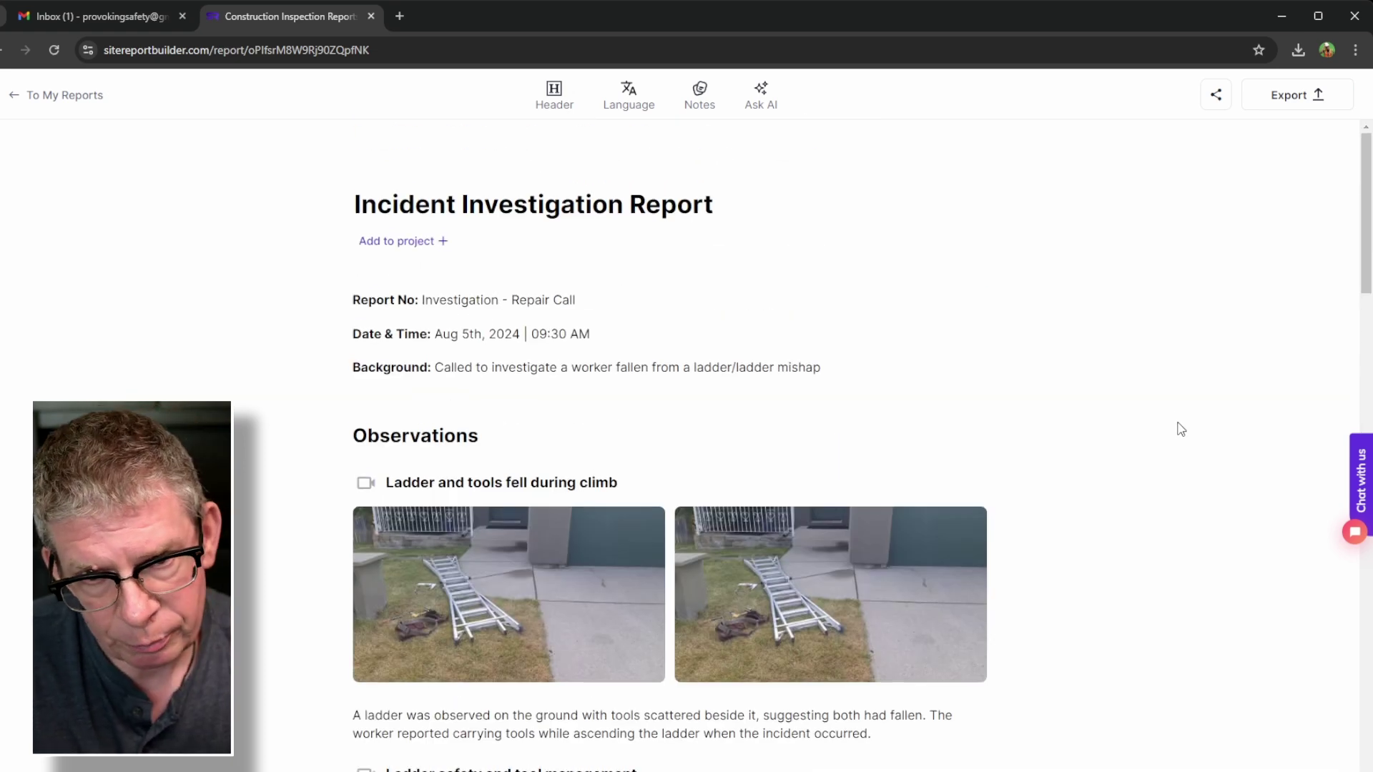
pyautogui.click(1291, 105)
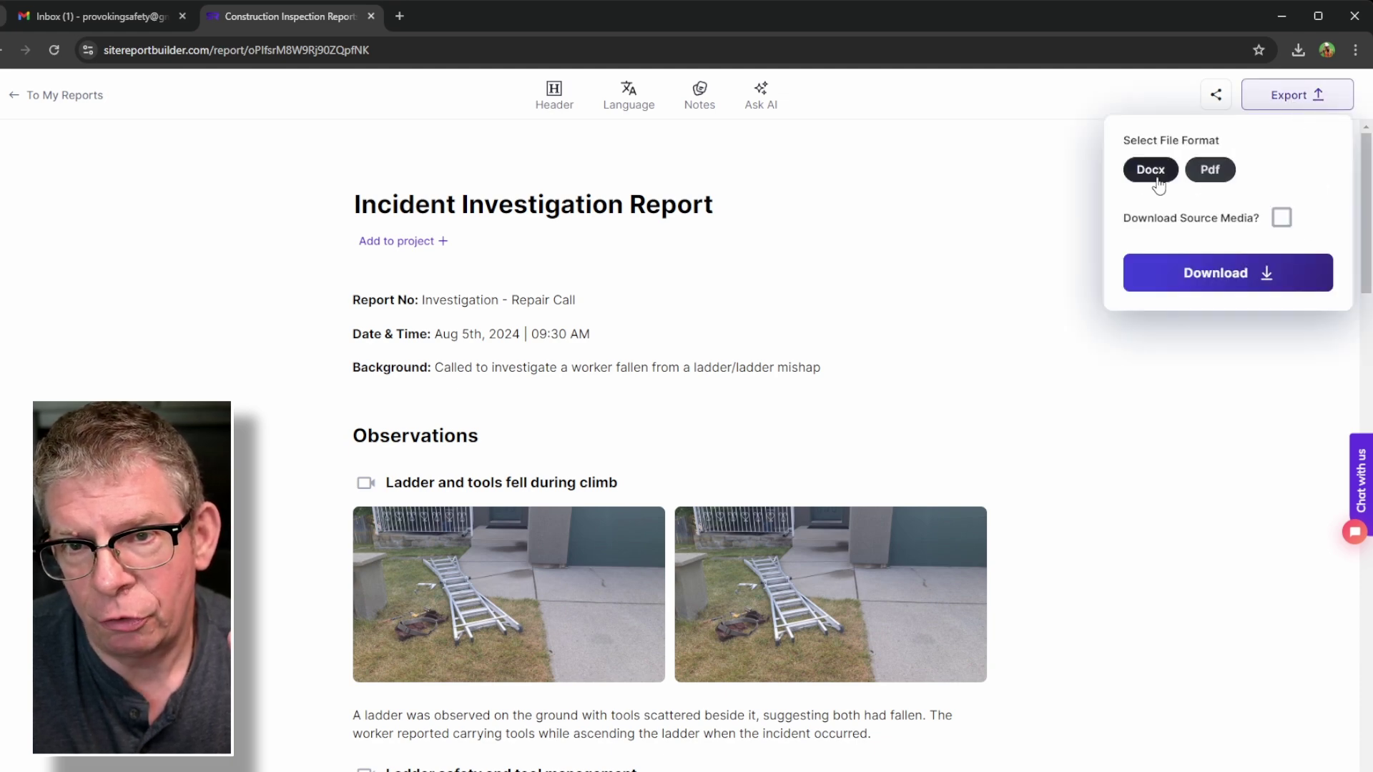
# - Download the report exported as a PDF
pyautogui.click(1221, 284)
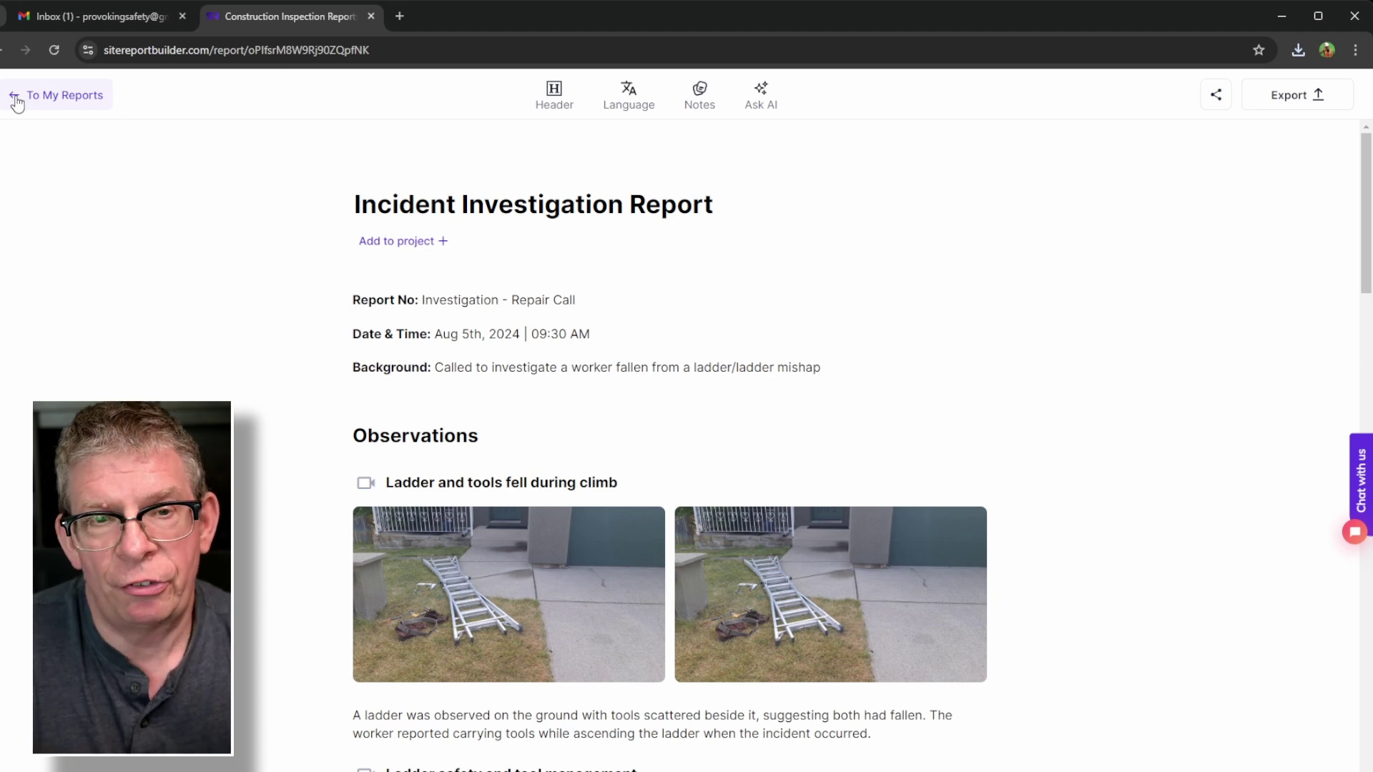
# - Add a logo-left, company-details-right header and shrink the logo beside the details
pyautogui.click(554, 93)
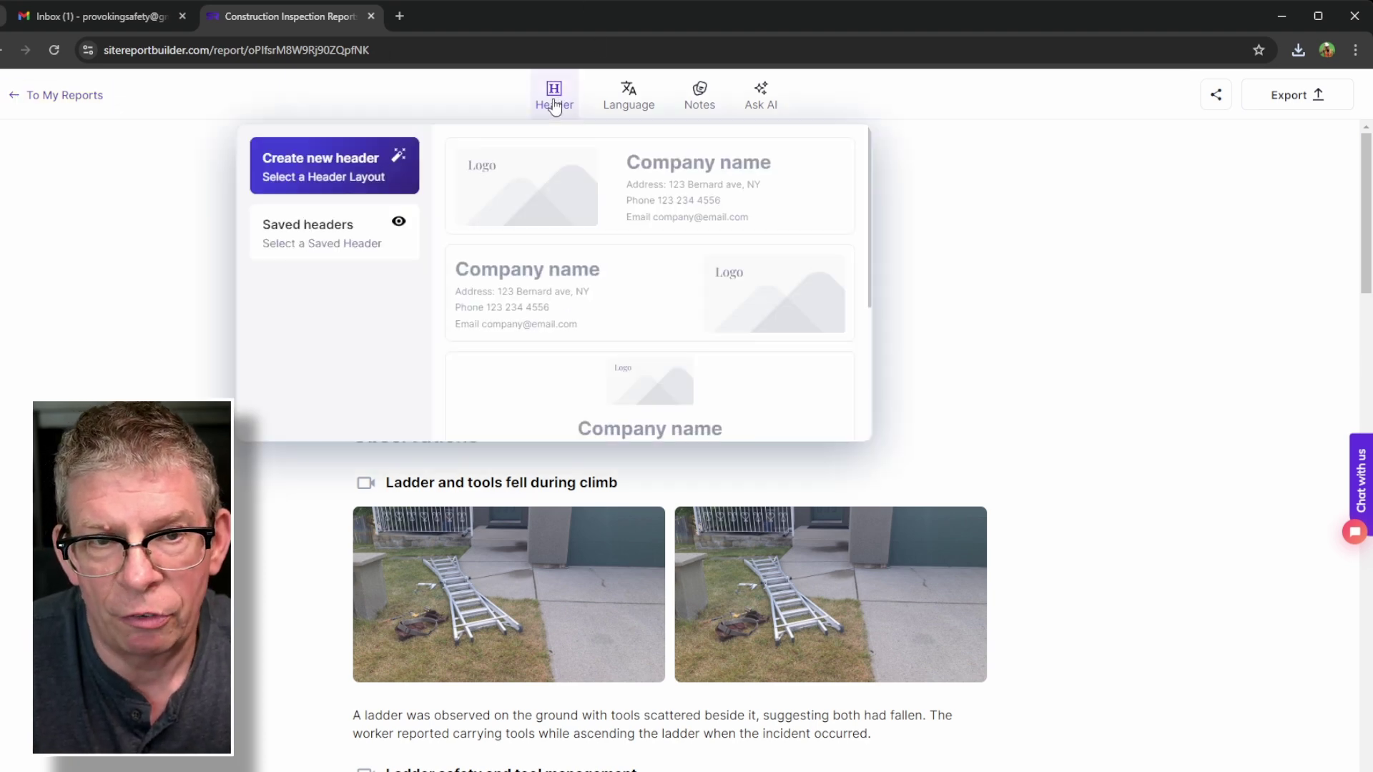
pyautogui.click(775, 210)
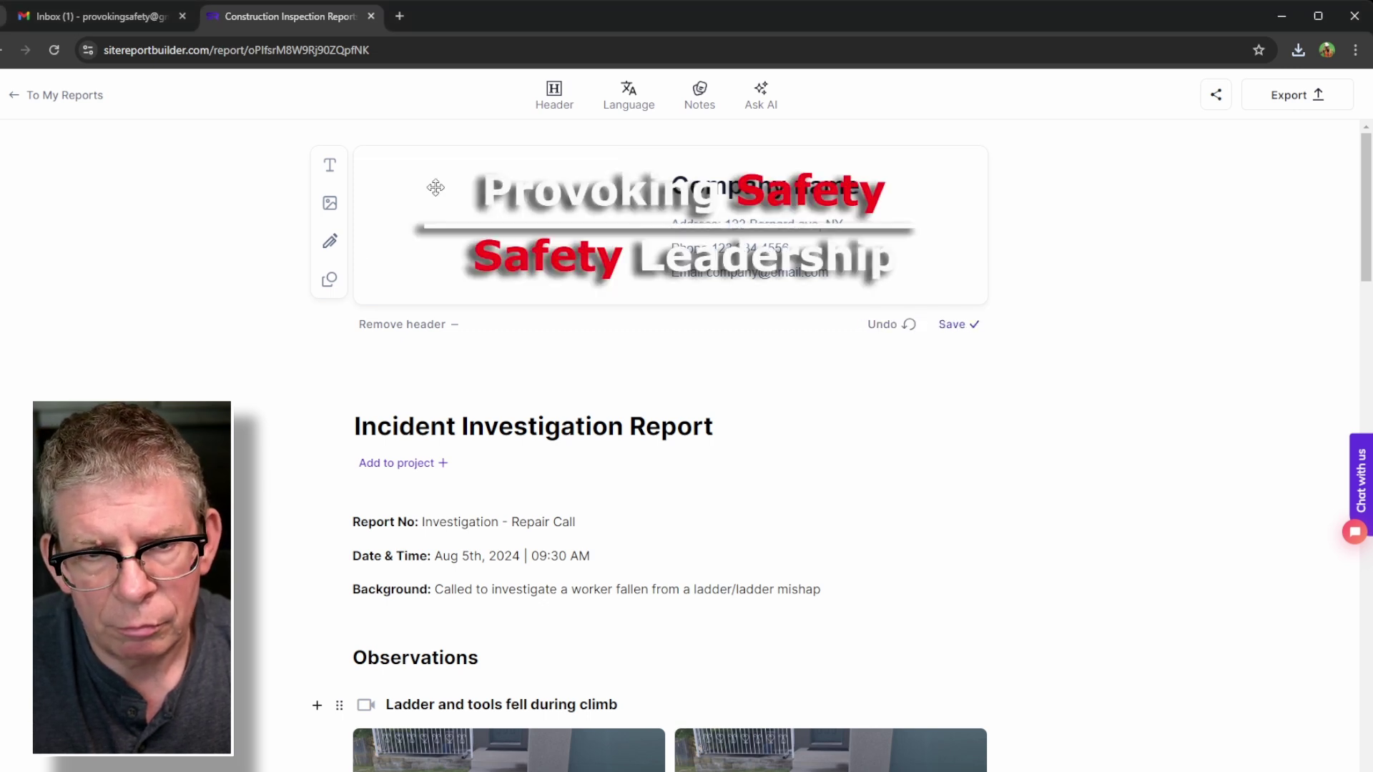
pyautogui.click(909, 241)
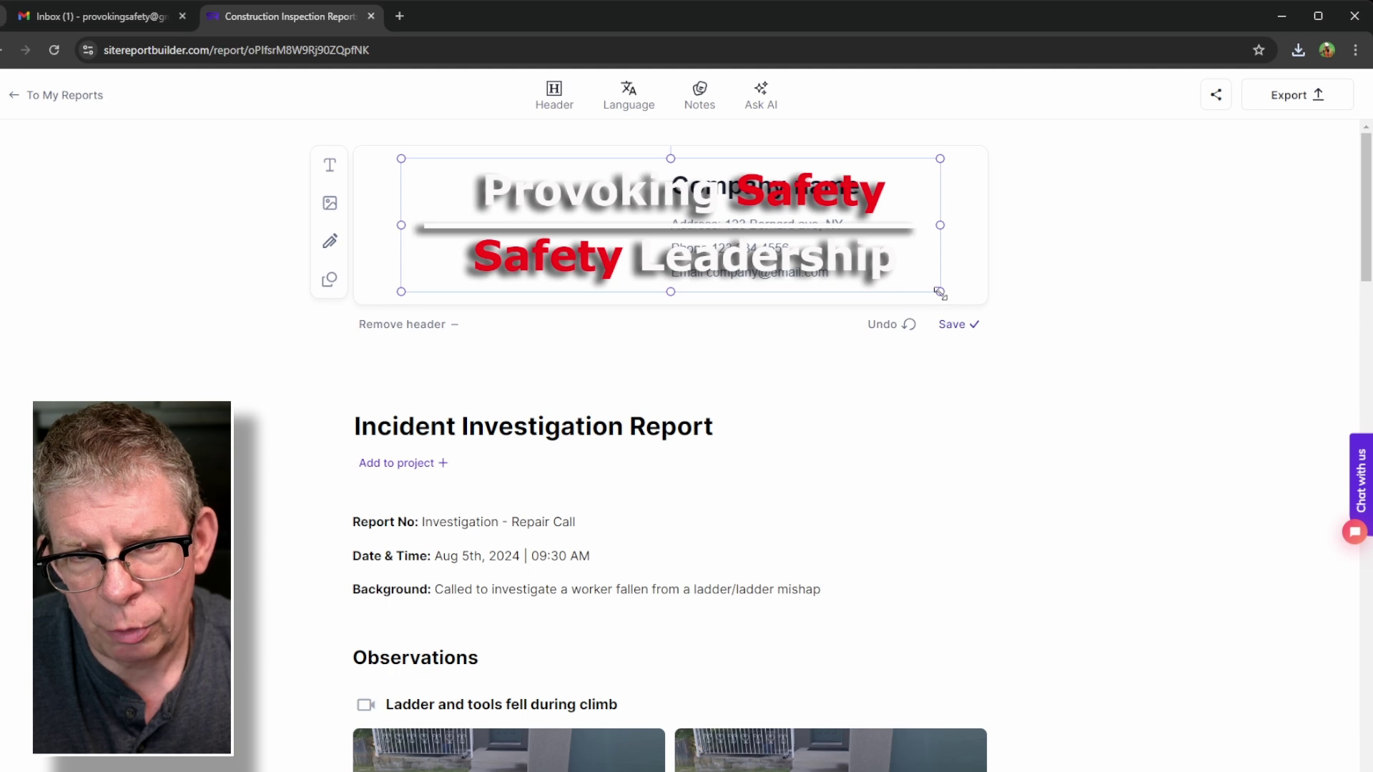
pyautogui.moveTo(939, 293); pyautogui.dragTo(598, 222)
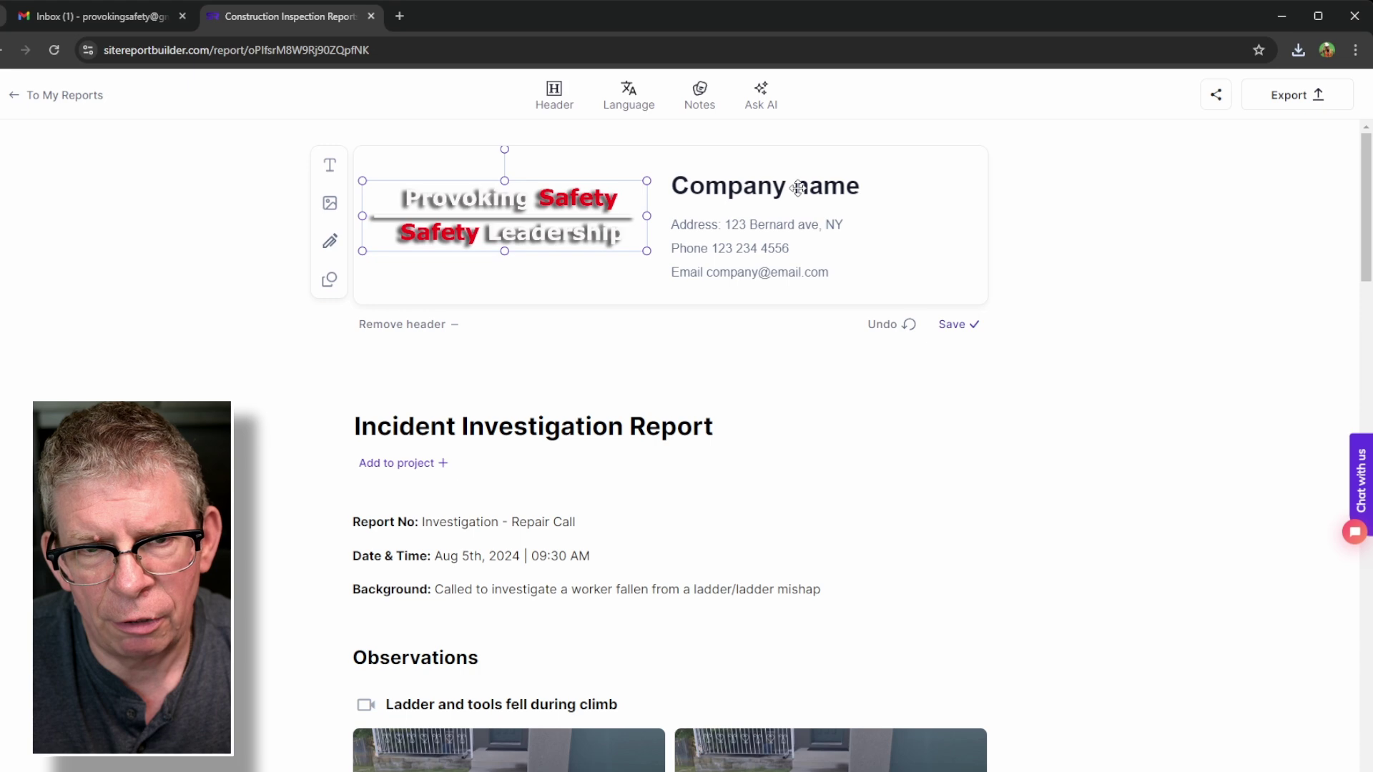
# - Rename the header's company name to 'Provoking Safety' and save the header
pyautogui.click(826, 185)
pyautogui.doubleClick(826, 186)
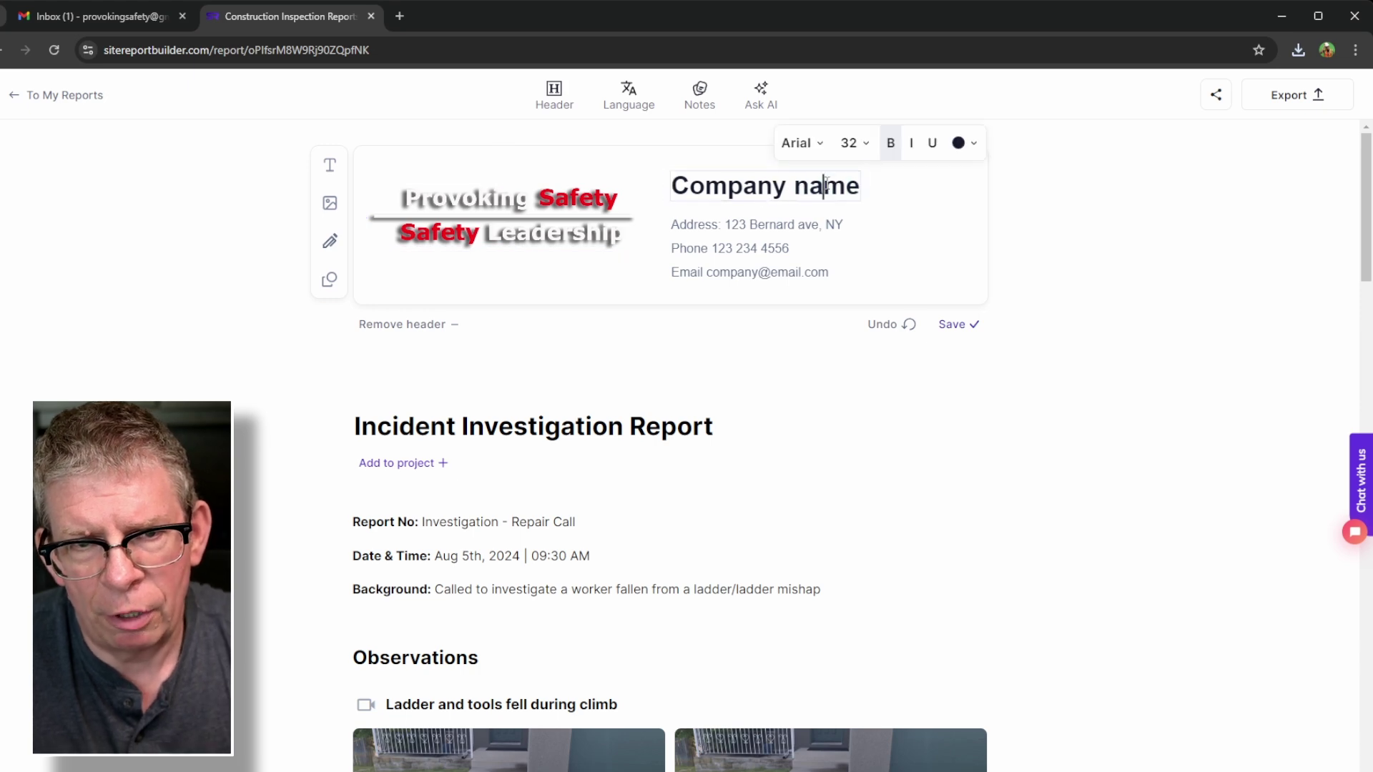
pyautogui.tripleClick(826, 185)
pyautogui.write('P')
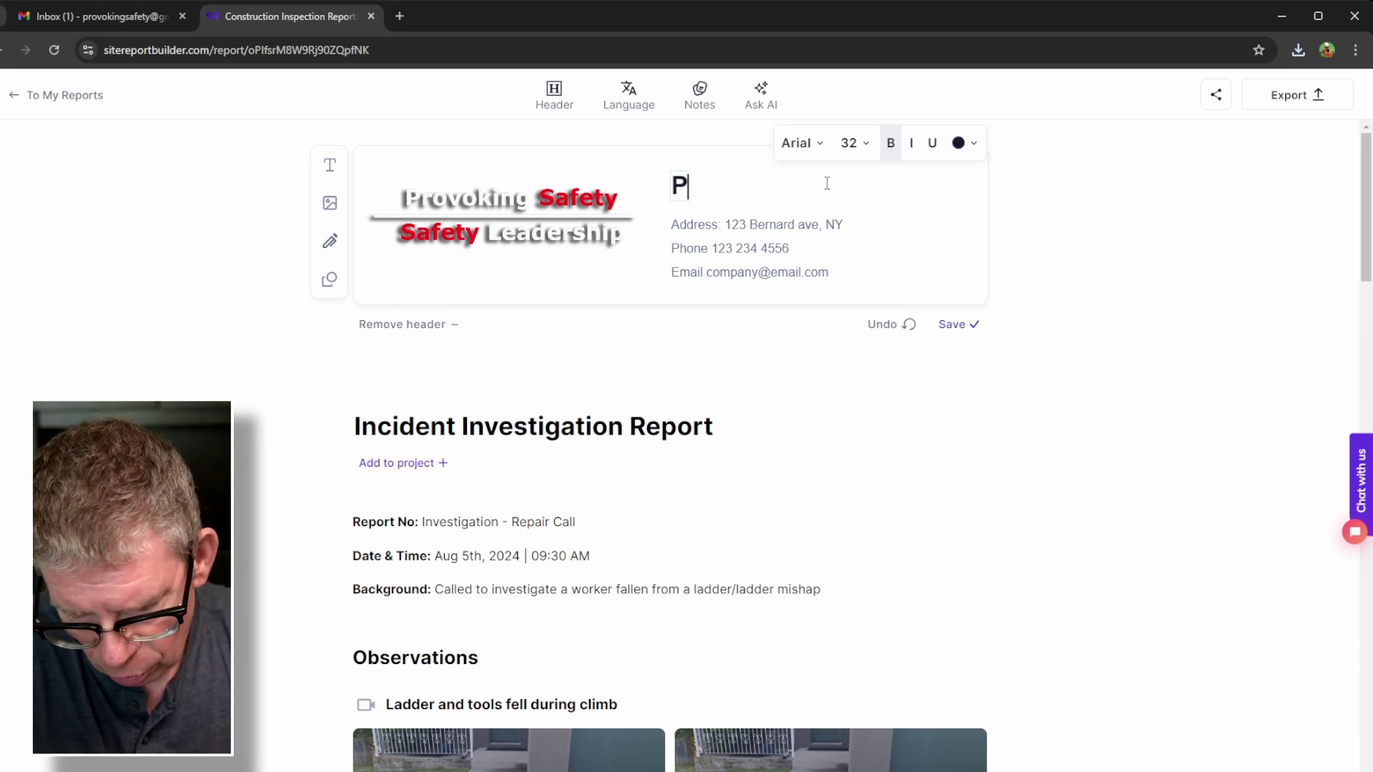
pyautogui.write('rovoking Safety')
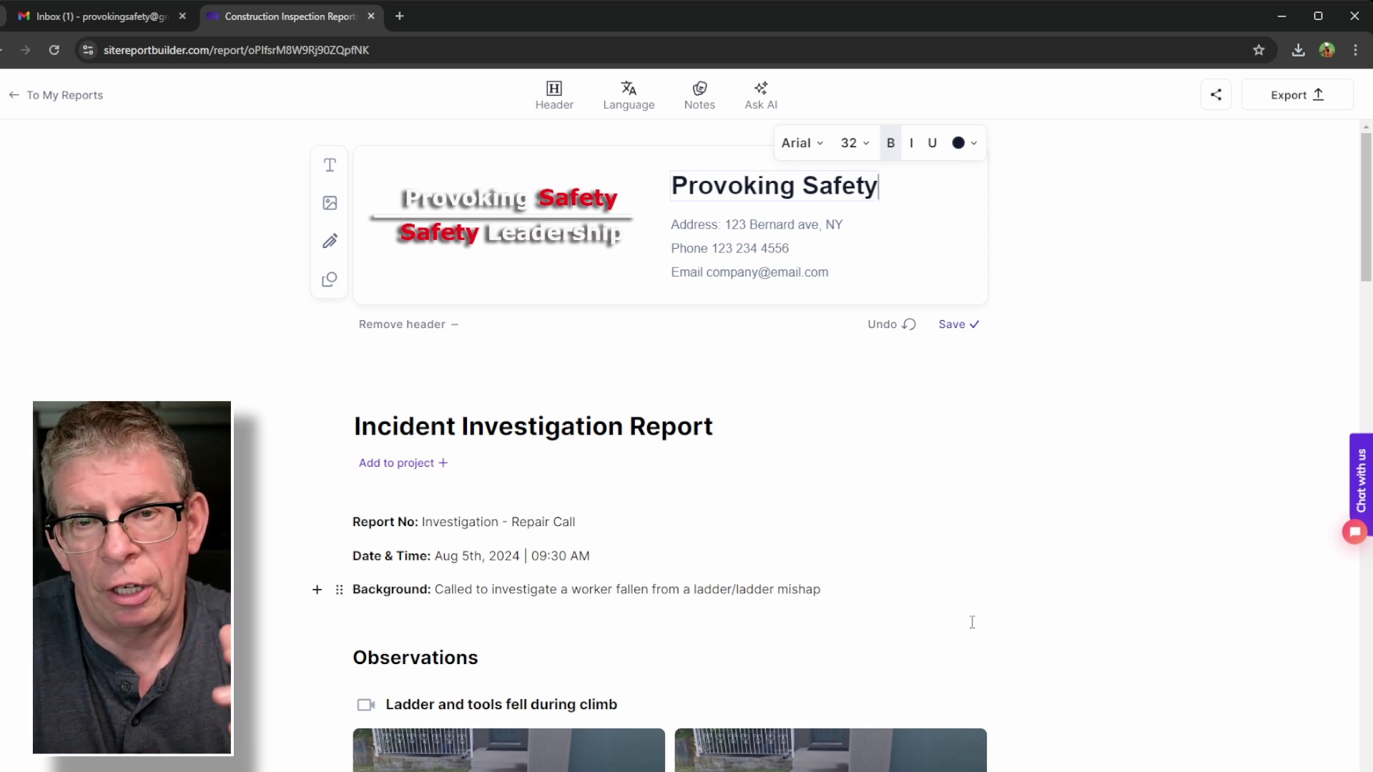
pyautogui.click(980, 328)
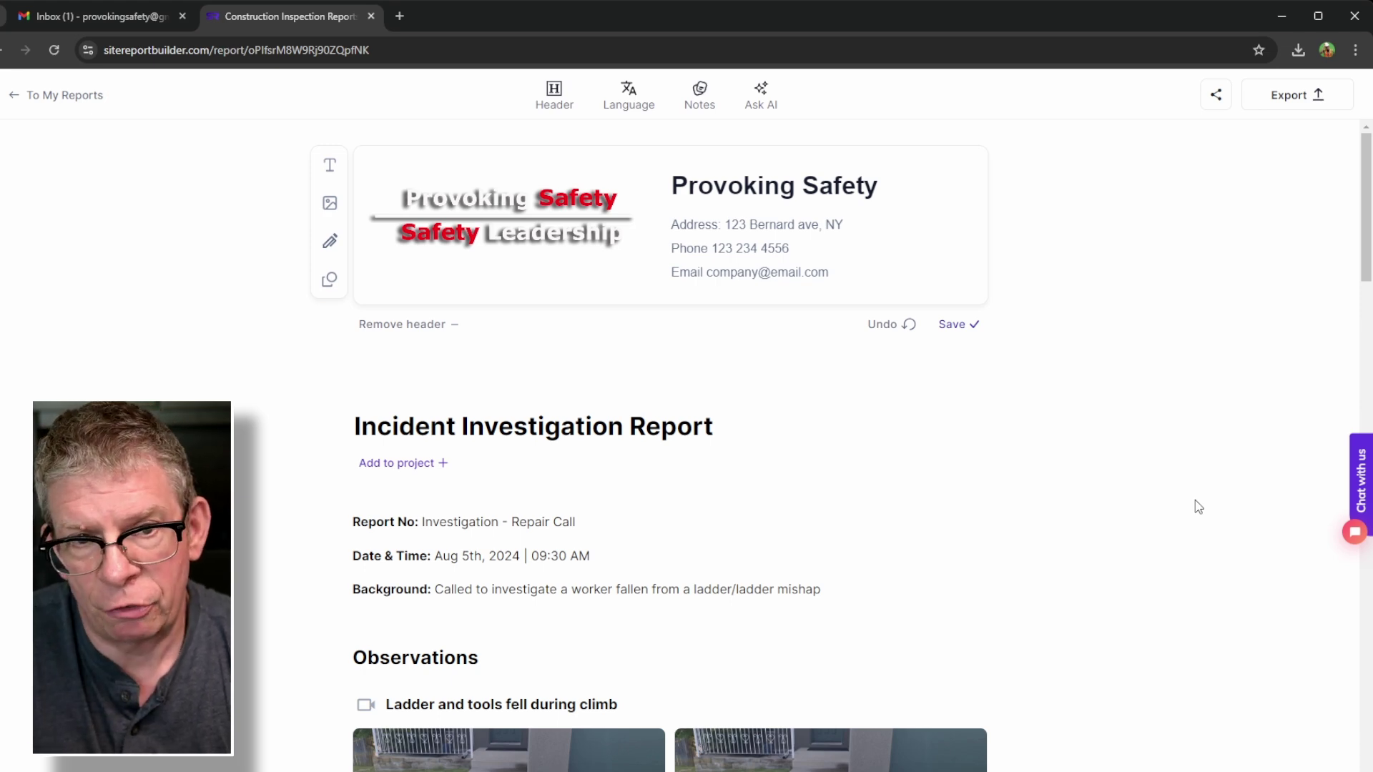
# - Download the Incident Investigation Report as a PDF, opening the support chat, then dismiss the export menu
pyautogui.click(1296, 100)
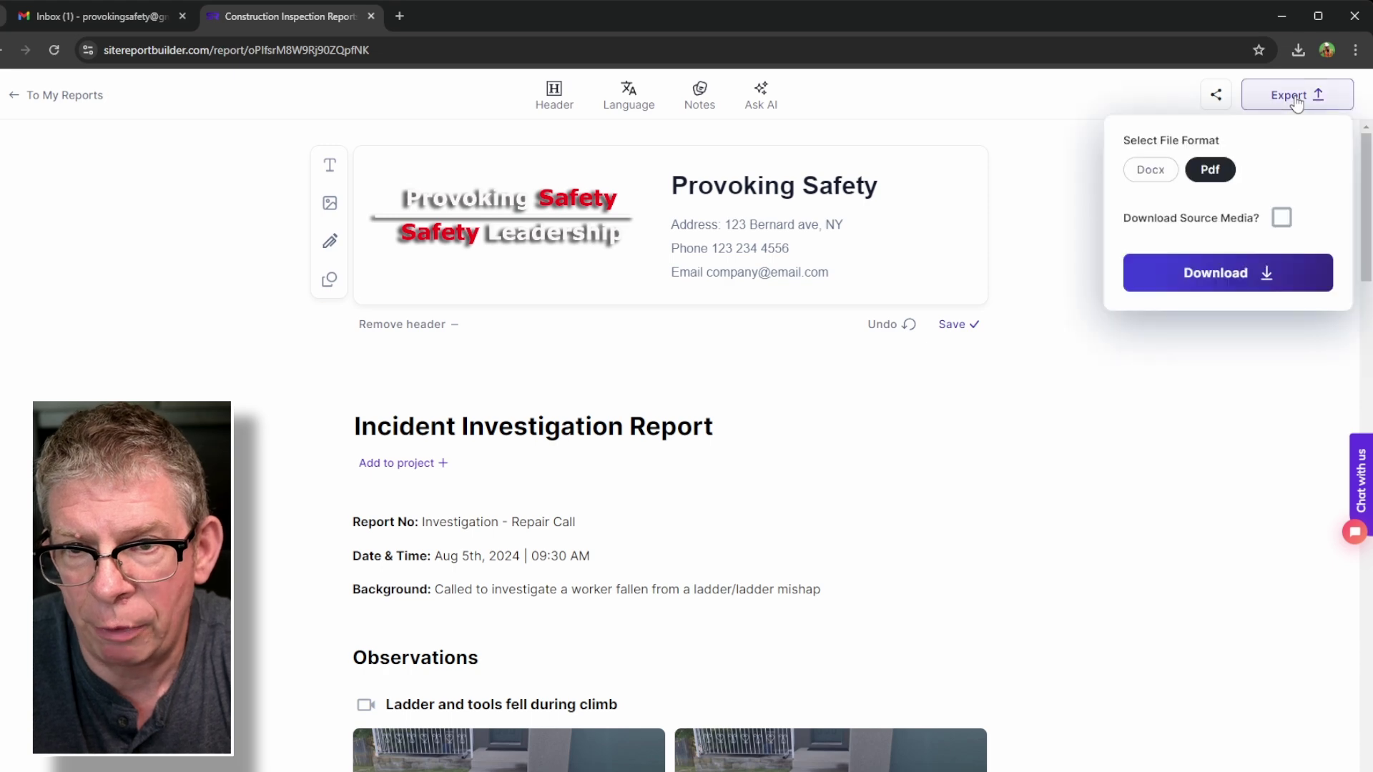
pyautogui.click(1258, 275)
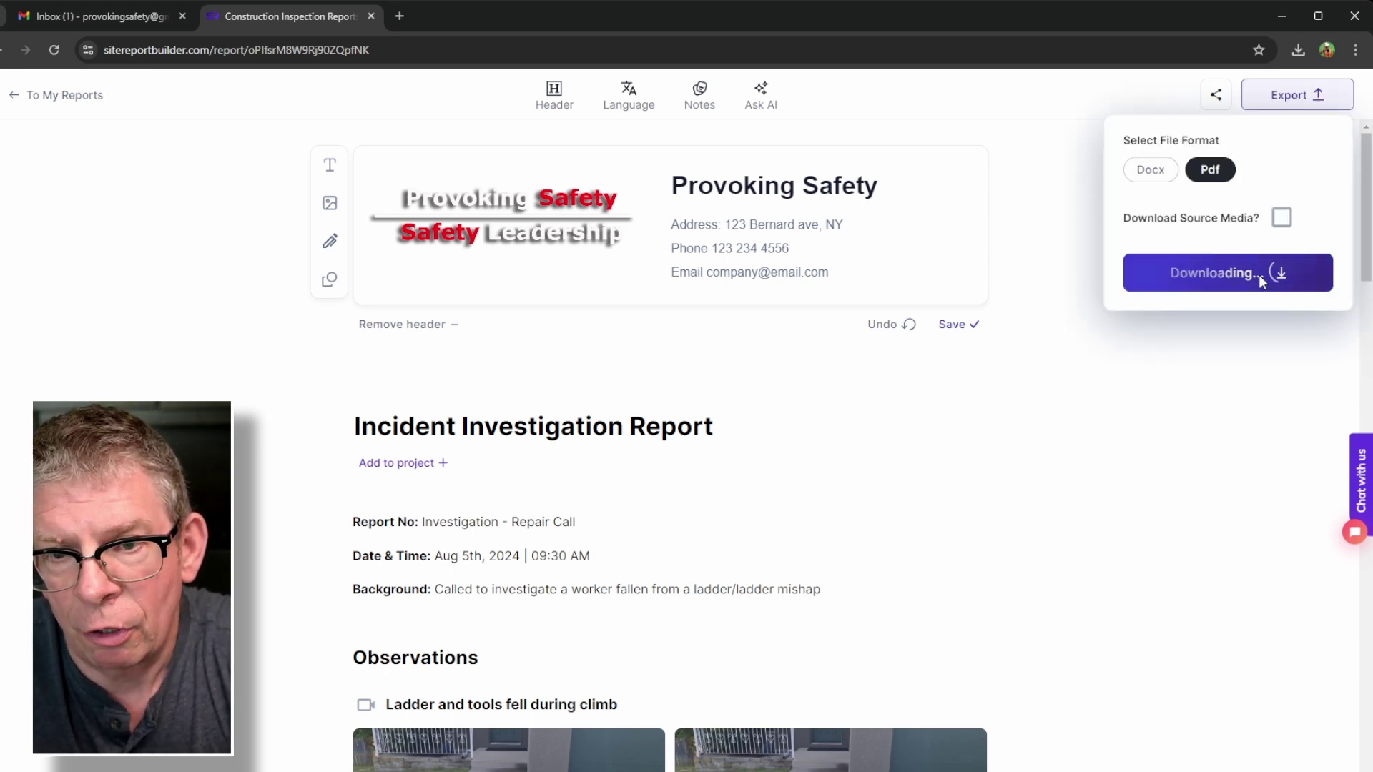
pyautogui.click(1363, 483)
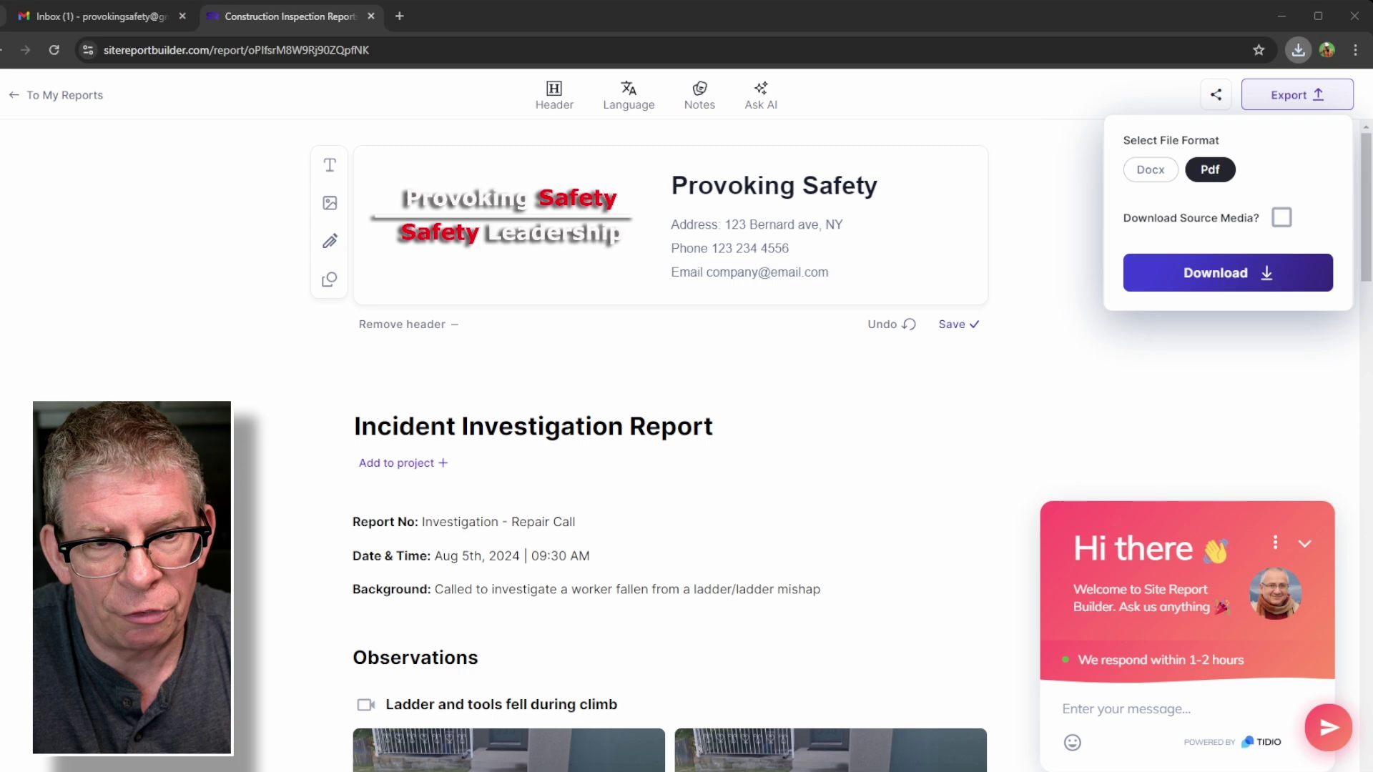
pyautogui.click(940, 624)
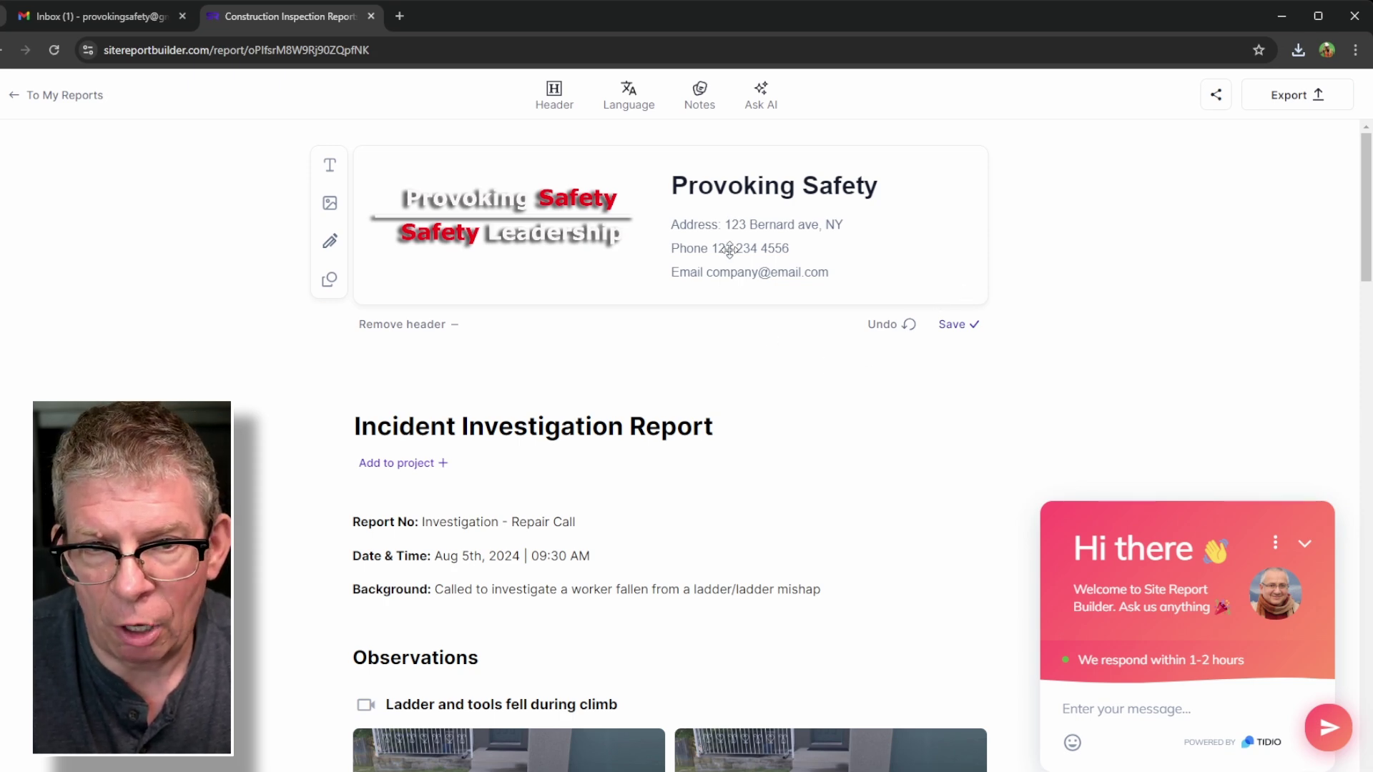
# - Open and discard an empty note, collapse the support chat, and bring up Ask AI
pyautogui.click(700, 104)
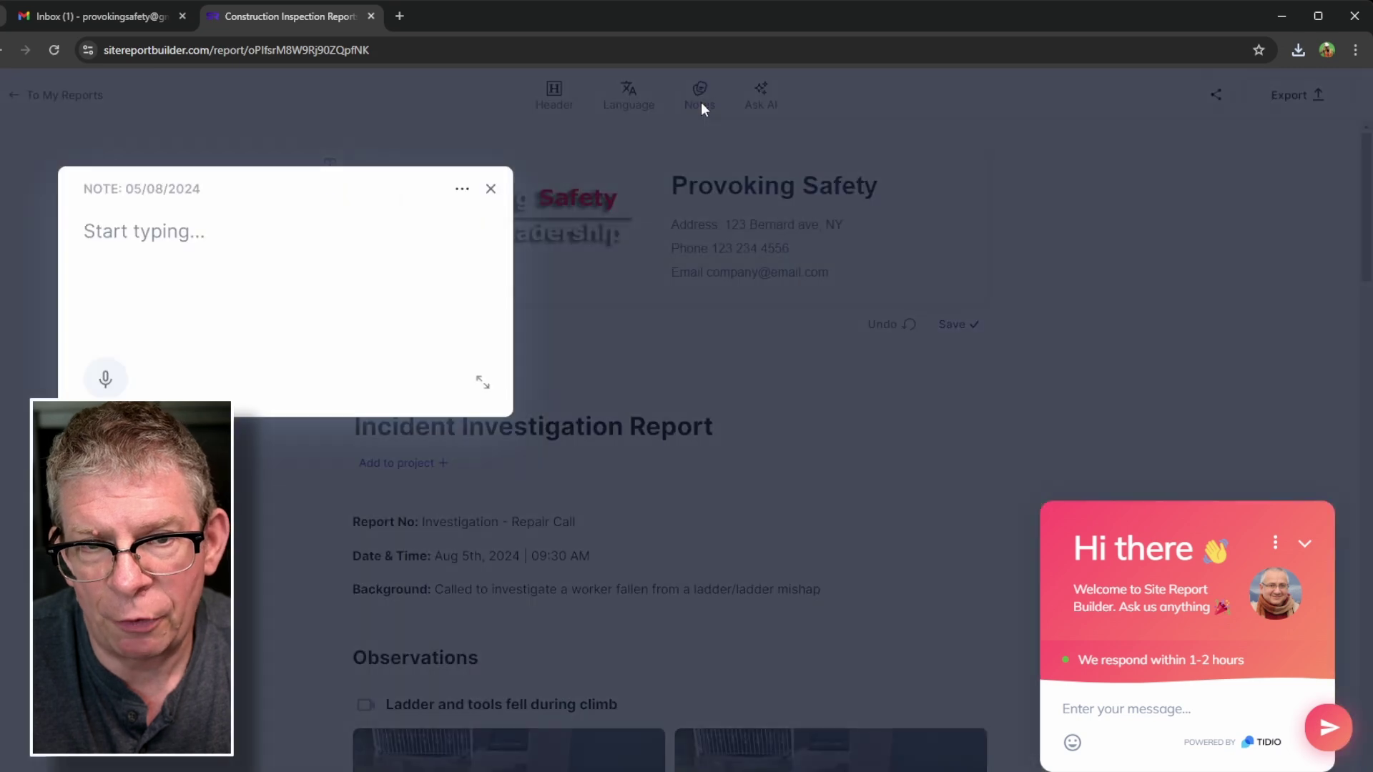
pyautogui.click(491, 189)
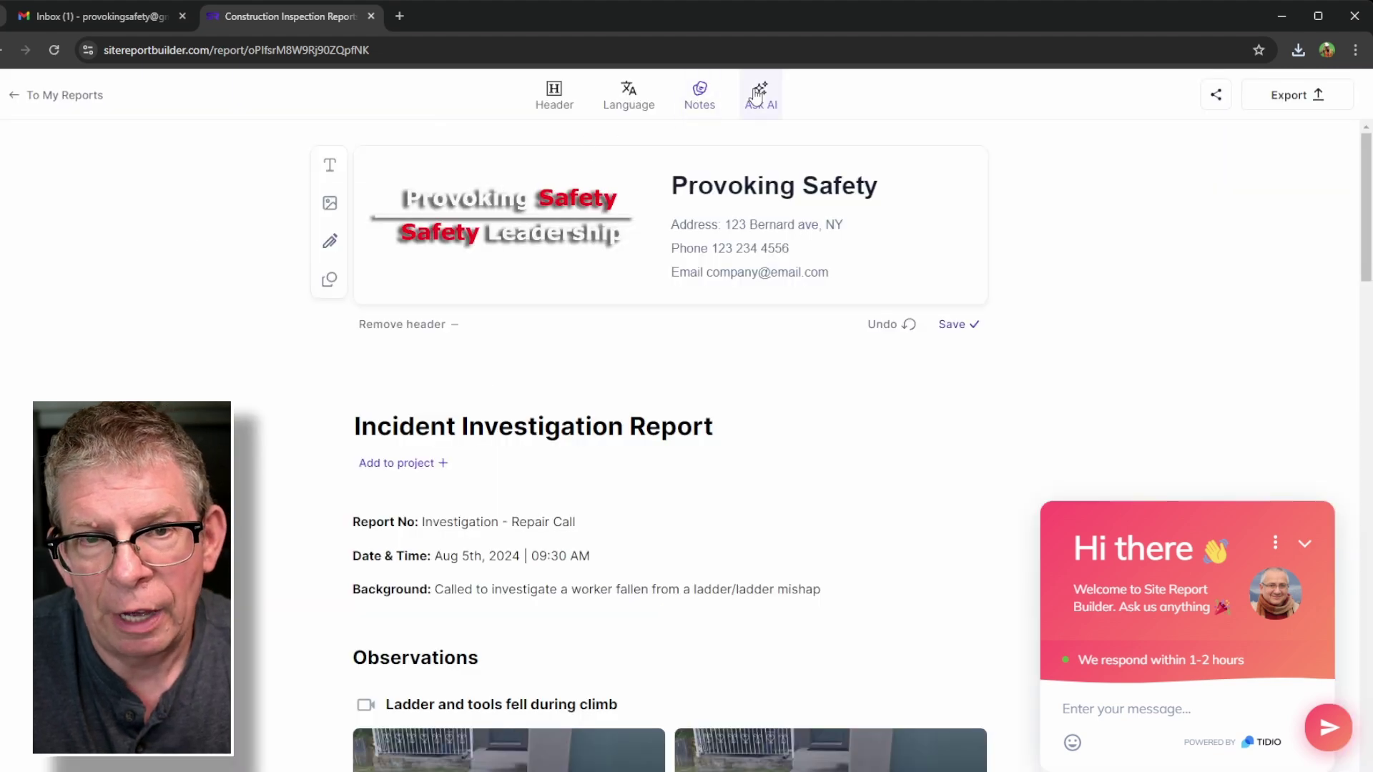
pyautogui.click(1304, 545)
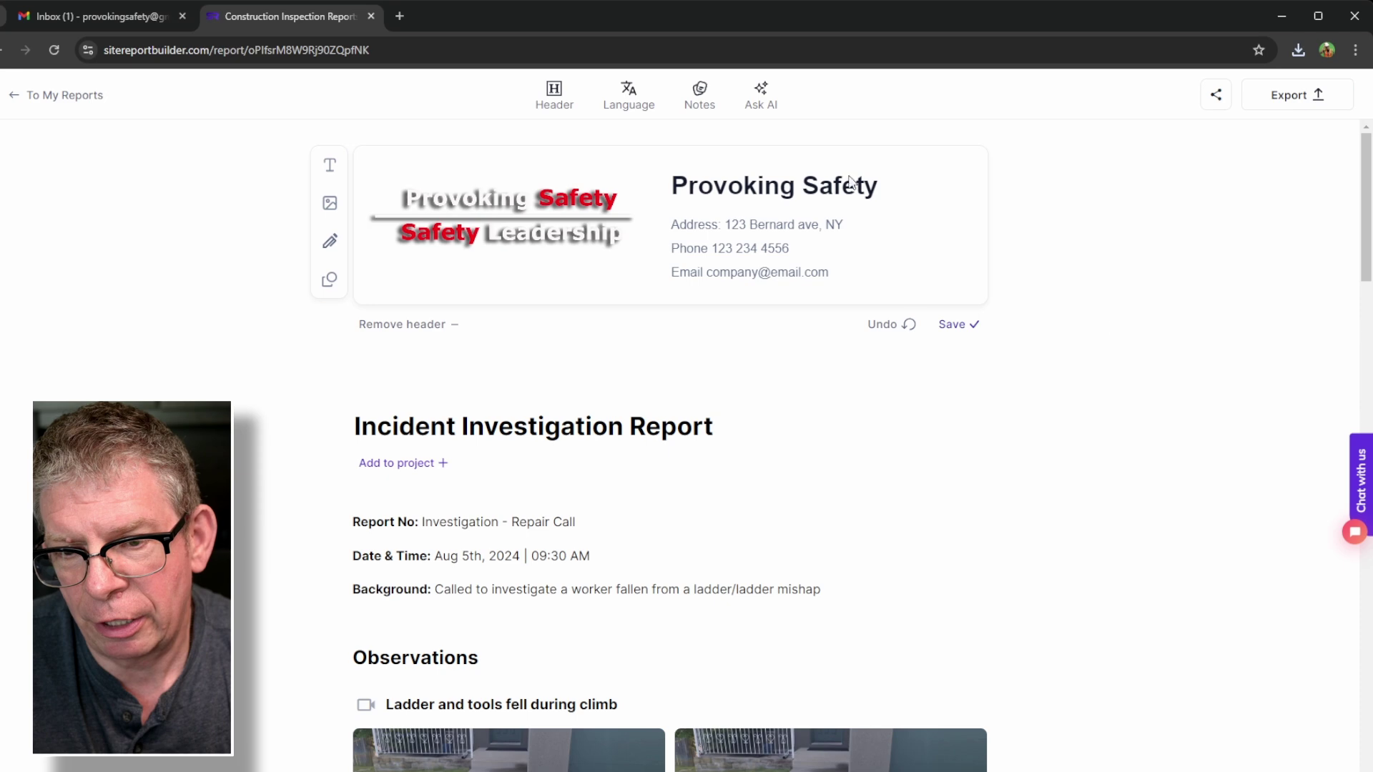
pyautogui.click(761, 107)
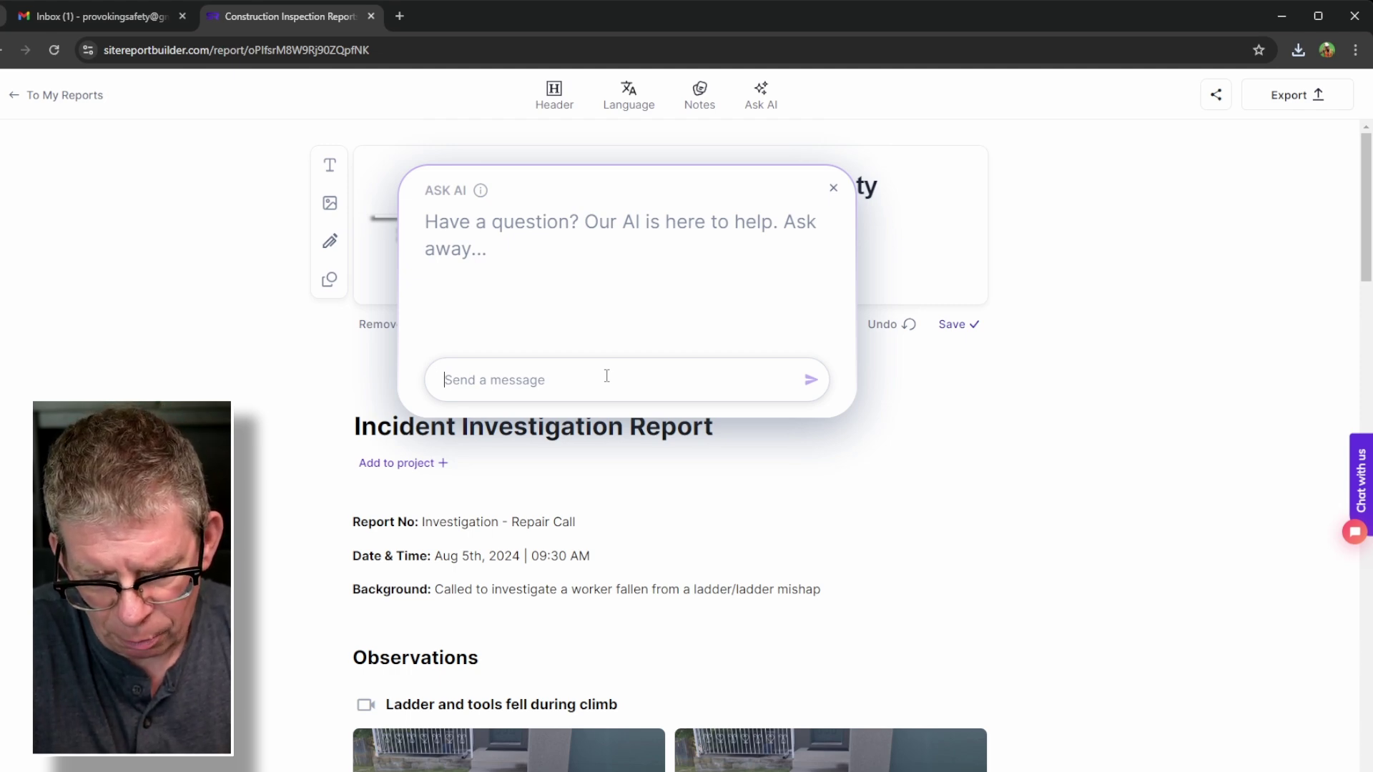
# - Ask the AI the correct extension-ladder setup ratio, get its 4:1 answer, and return to My Reports
pyautogui.write('What is the ')
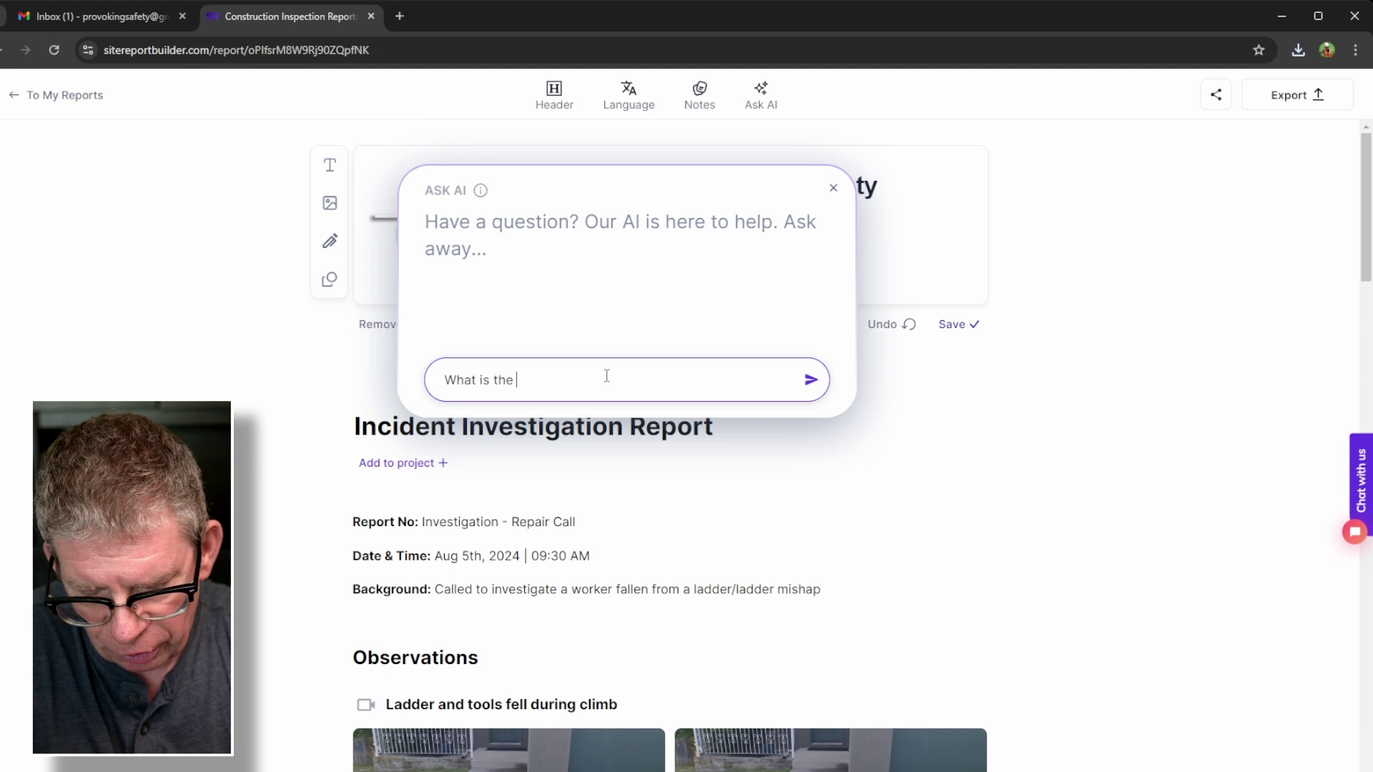
pyautogui.write('correct ')
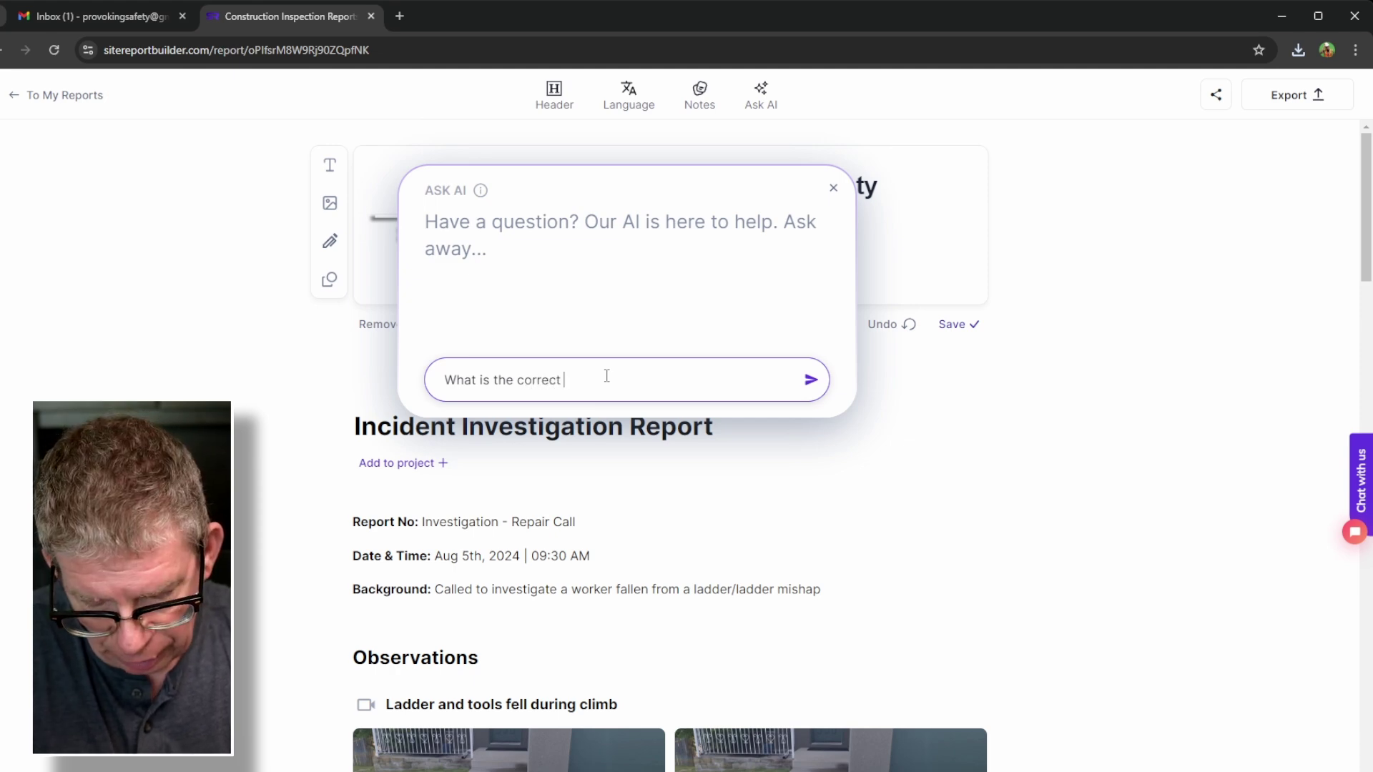
pyautogui.write('ratio f')
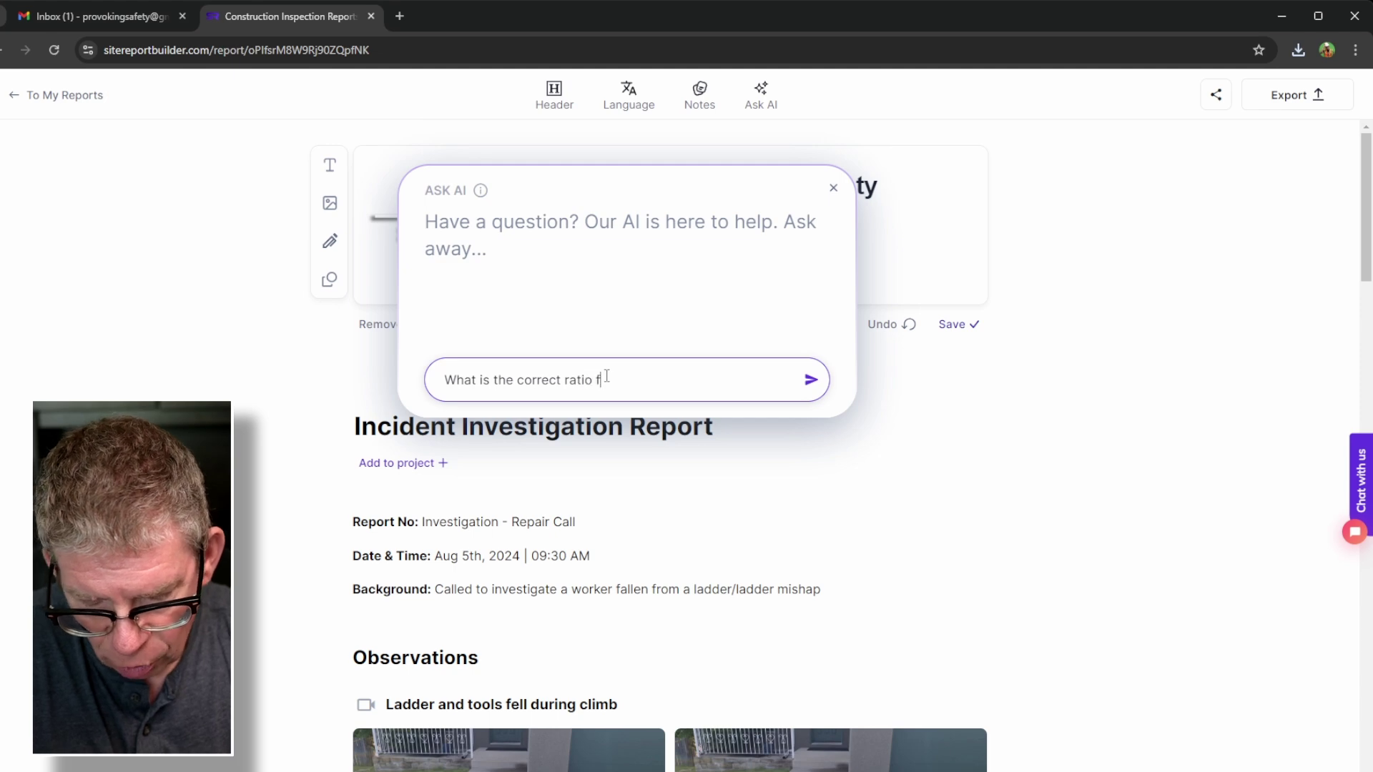
pyautogui.write('or a ')
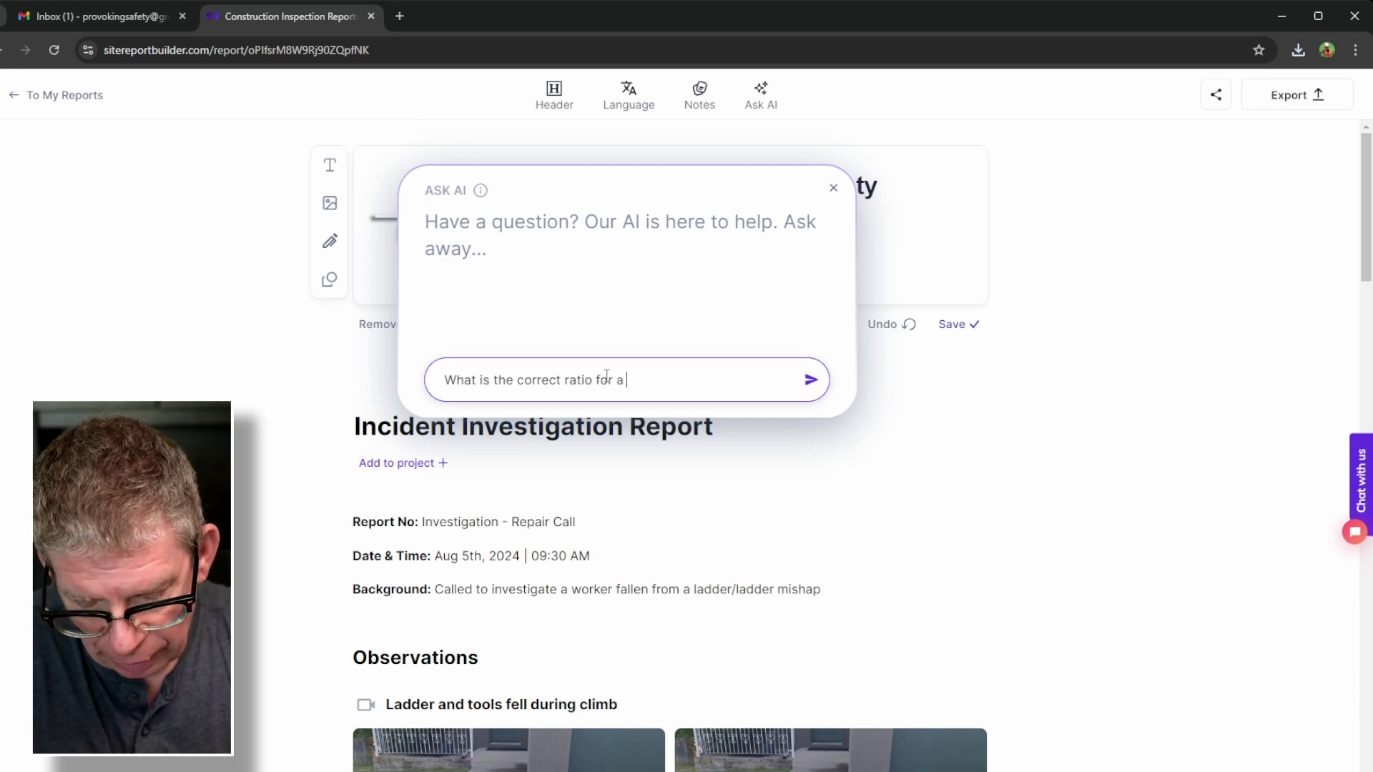
pyautogui.write('n e')
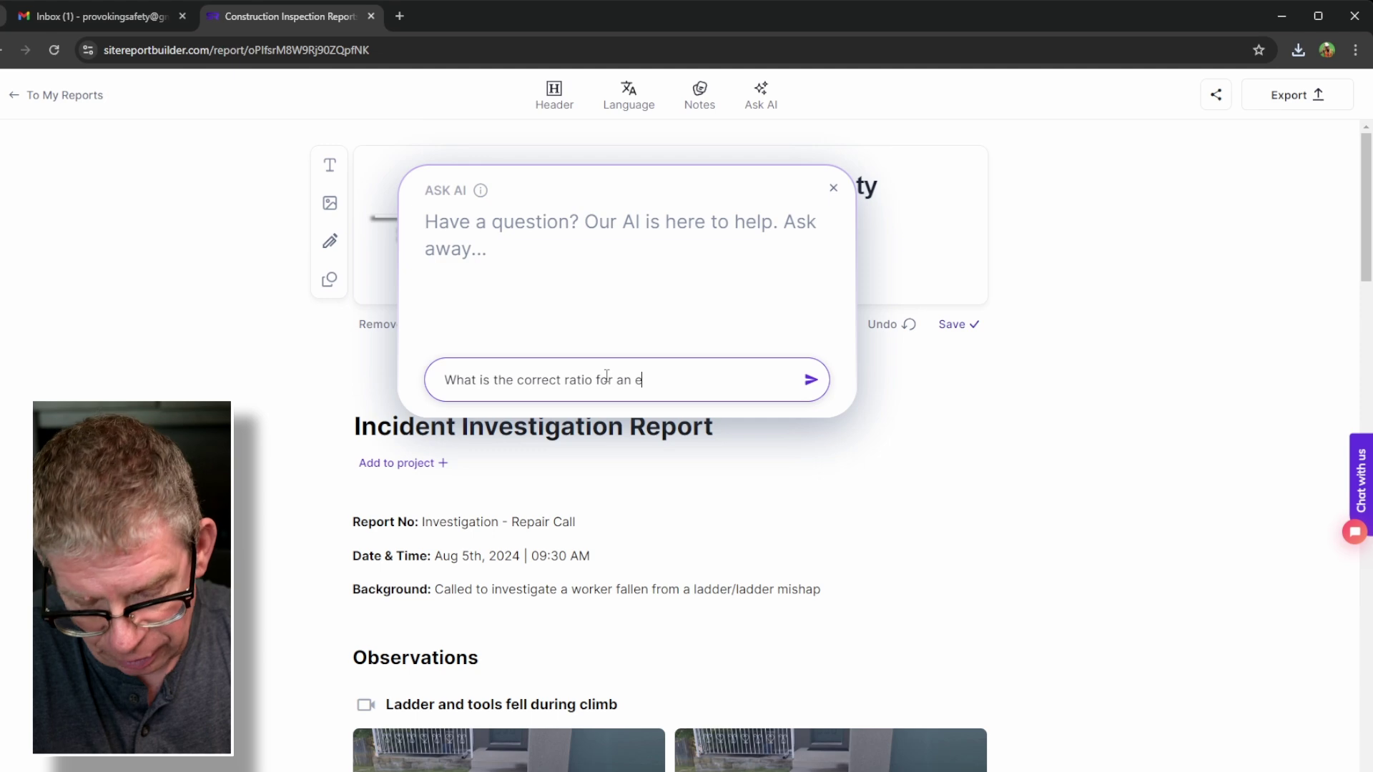
pyautogui.write('xtension la')
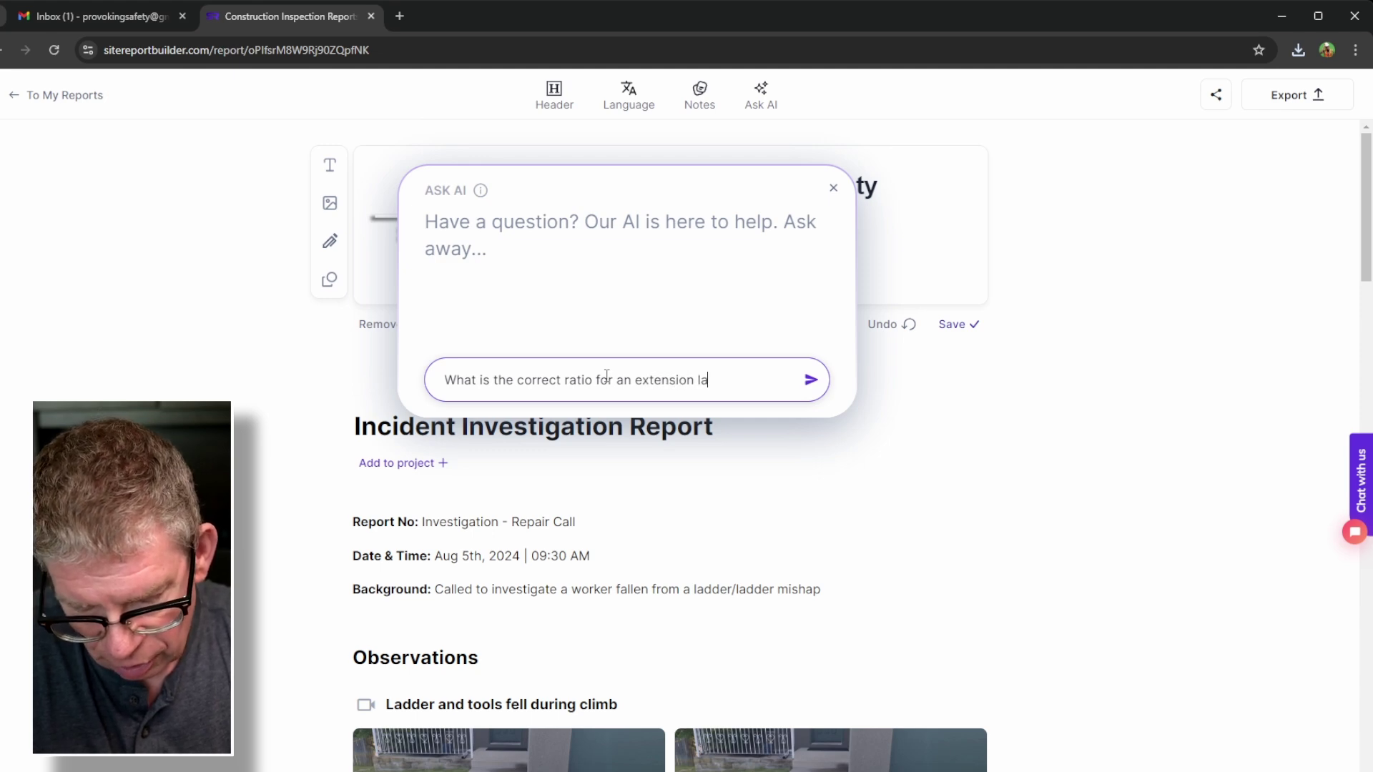
pyautogui.write('dder to ')
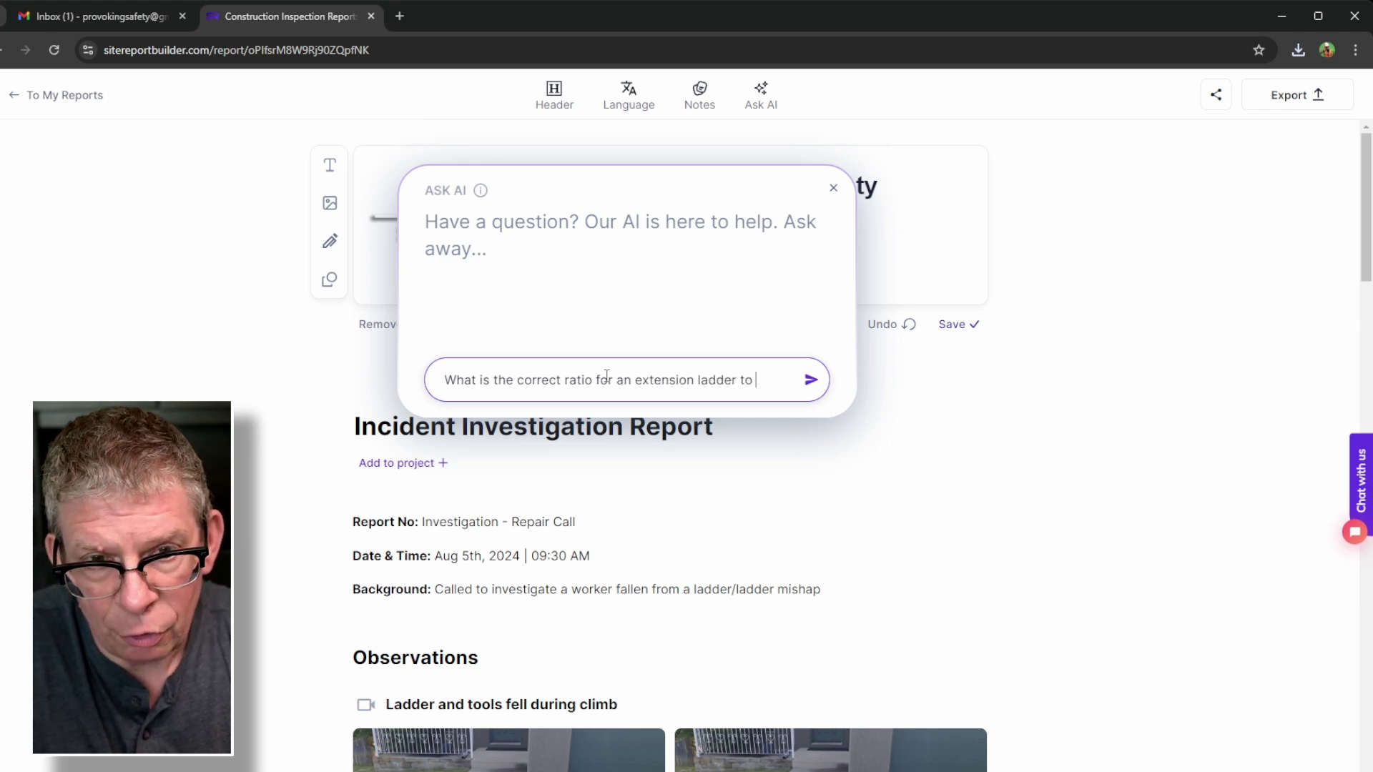
pyautogui.write('be set up')
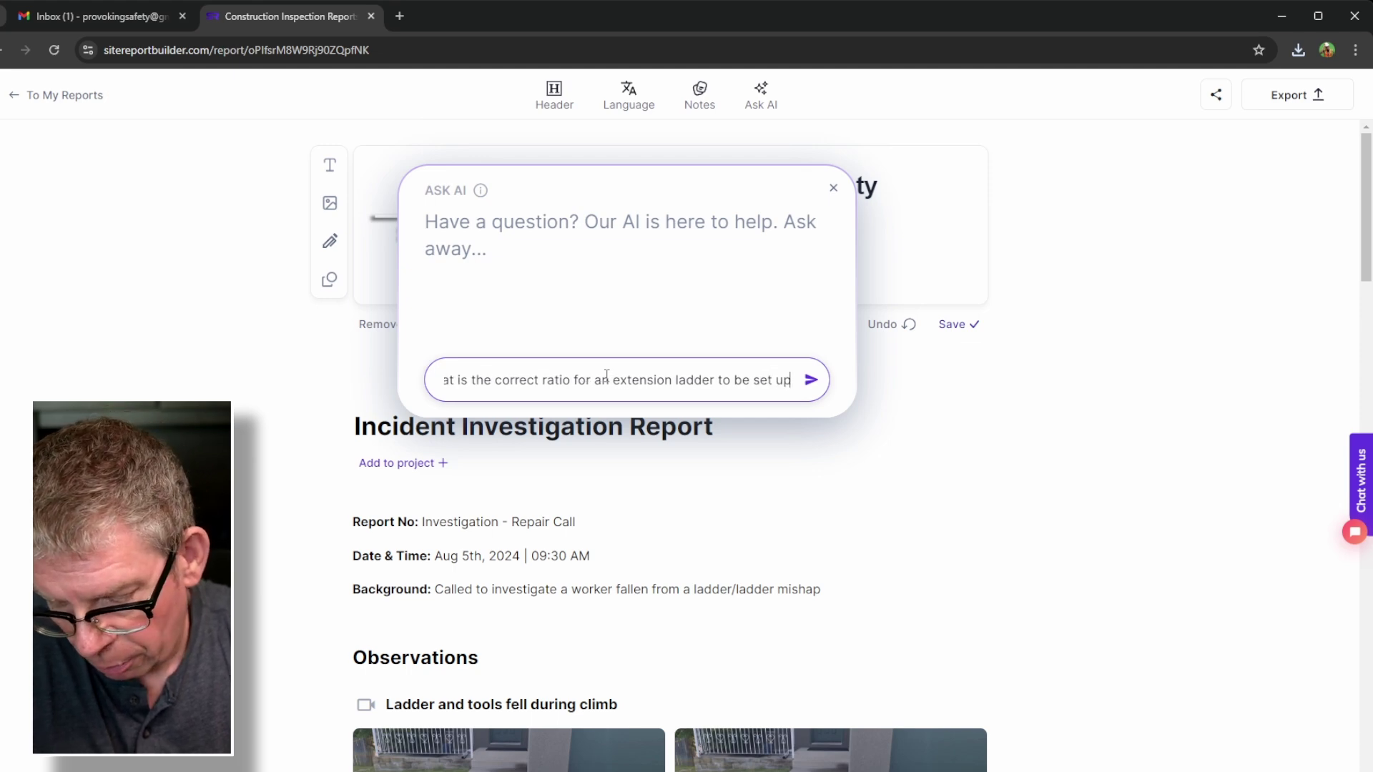
pyautogui.press('Return')
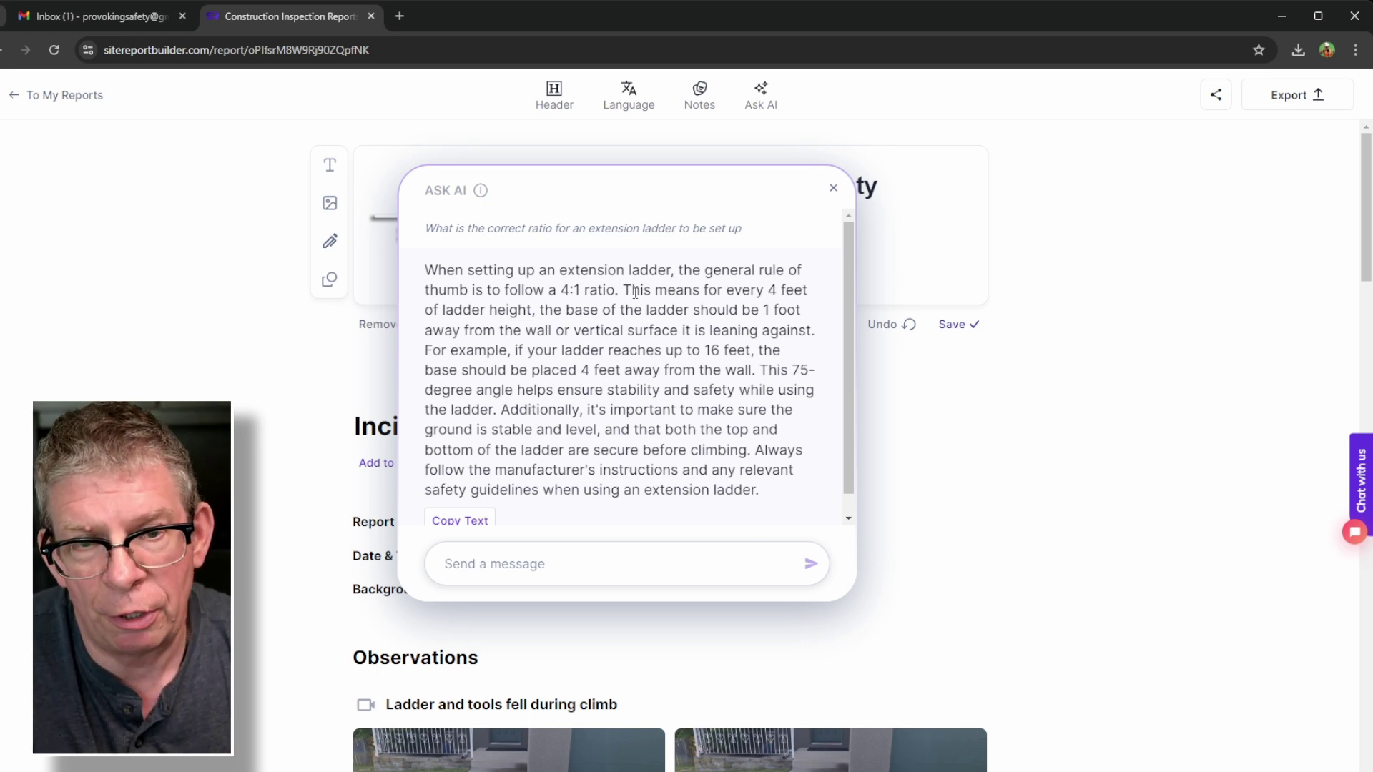
pyautogui.click(832, 189)
# - Exit the new-report setup and view monthly pricing showing Report Pro at USD $23/mo
pyautogui.click(15, 98)
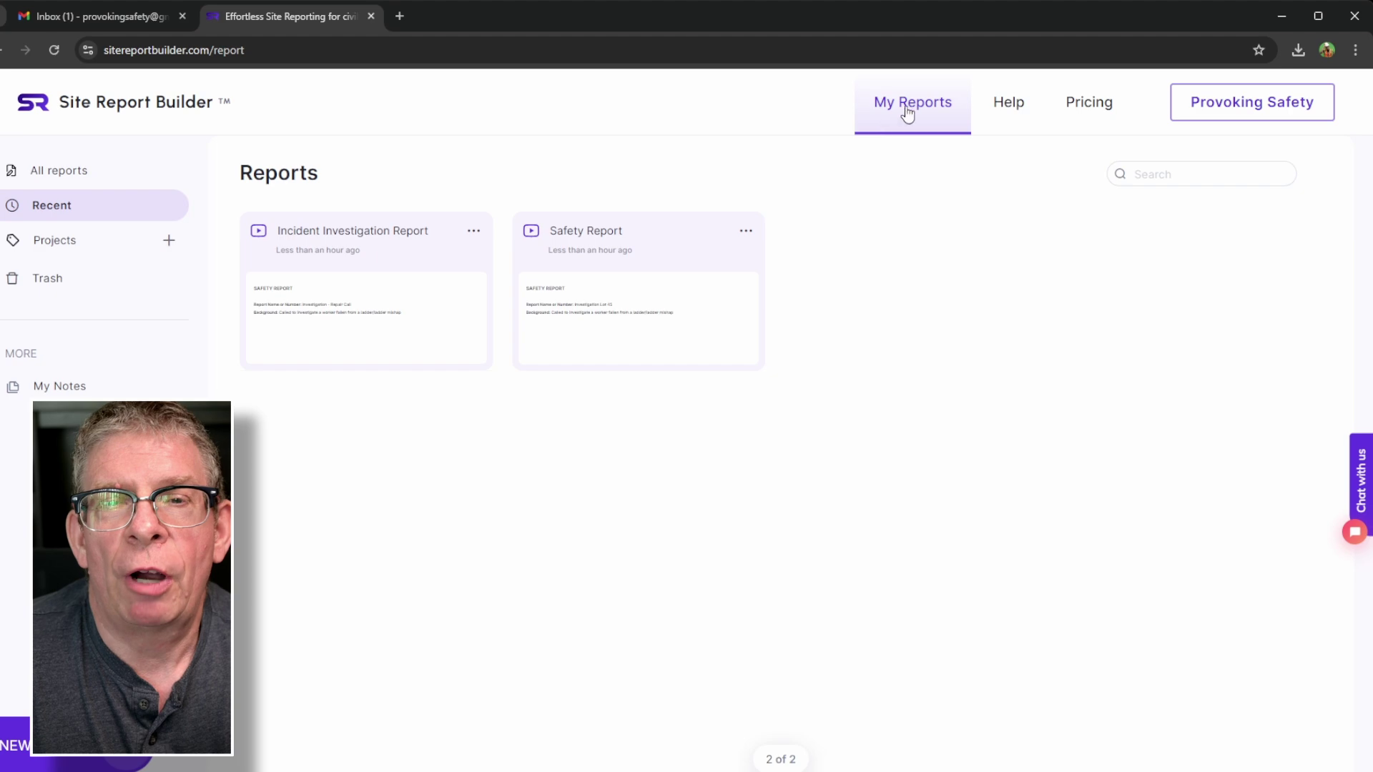
pyautogui.click(1123, 114)
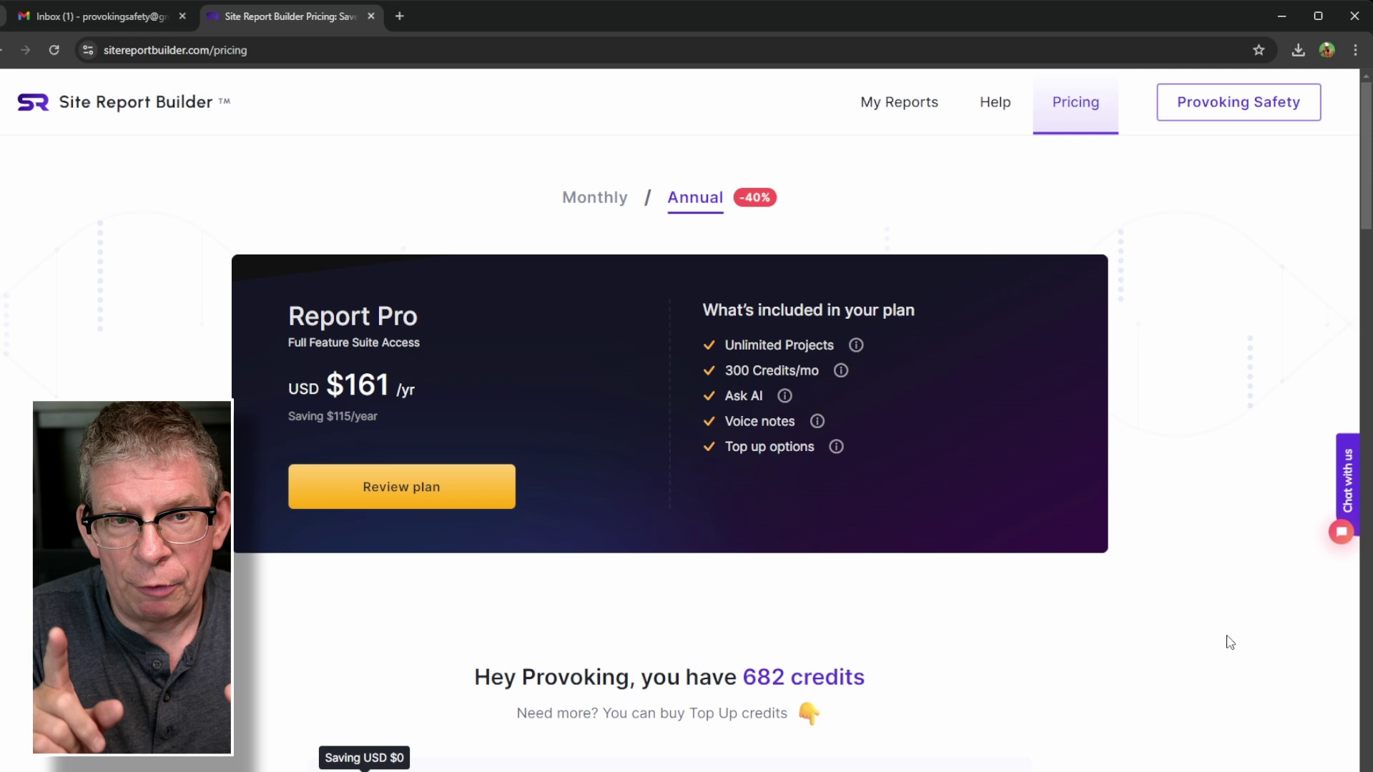
pyautogui.click(594, 197)
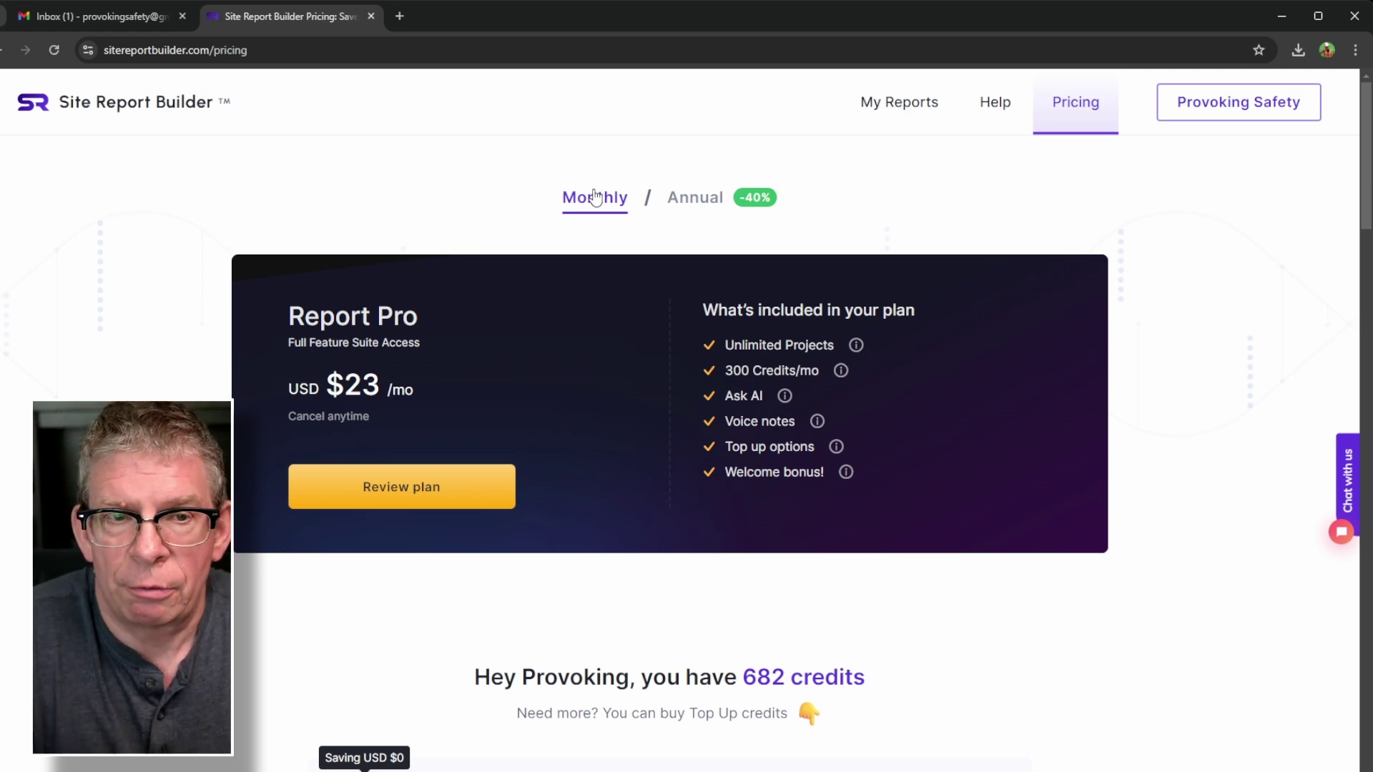
pyautogui.click(708, 205)
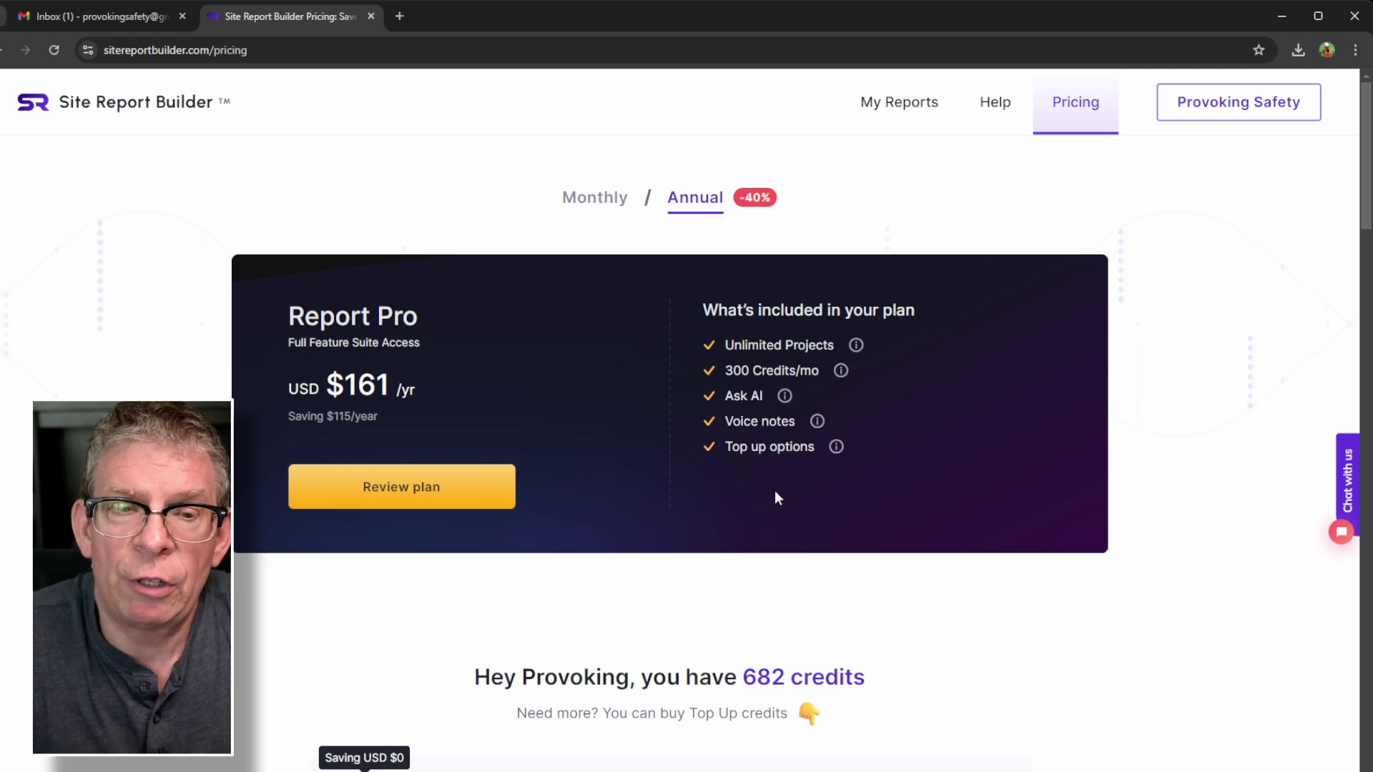
pyautogui.scroll(-6, 808, 555)
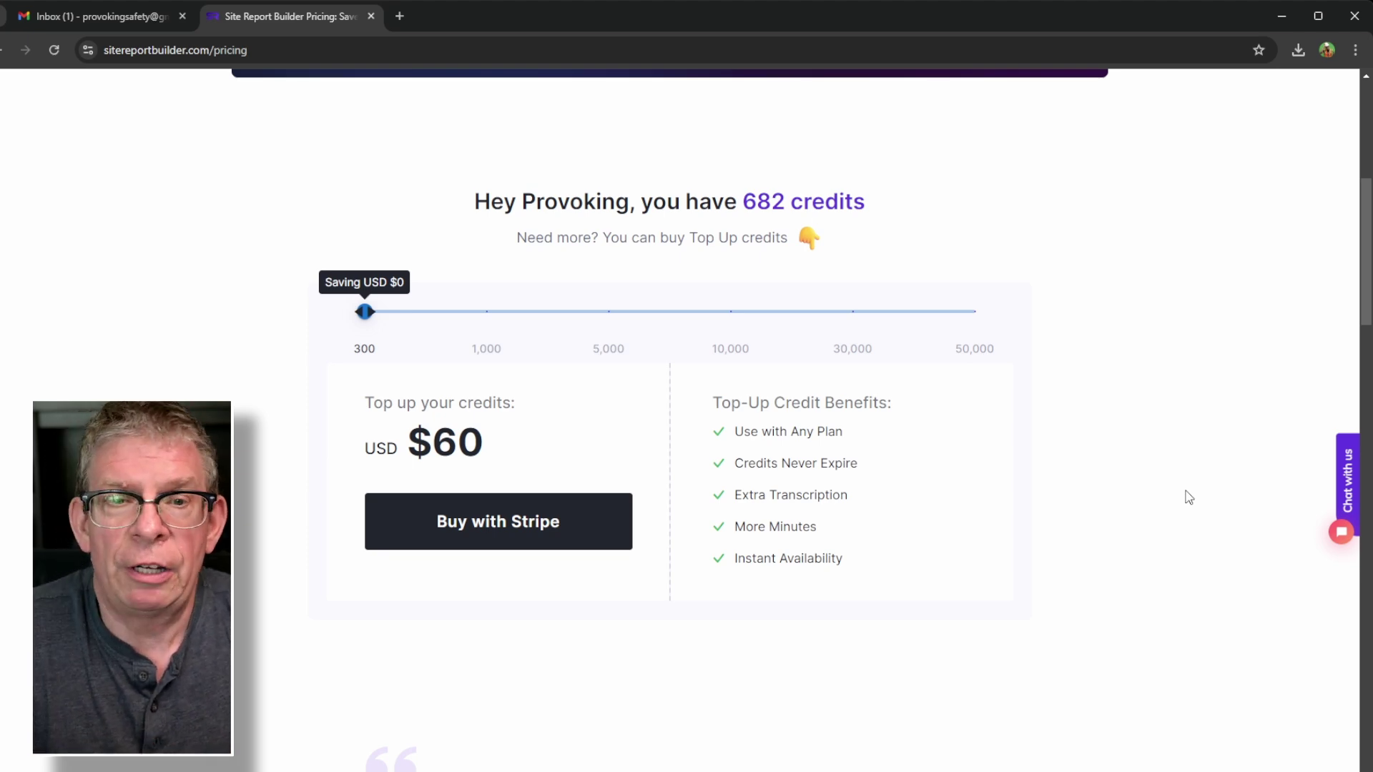
pyautogui.scroll(5, 1032, 520)
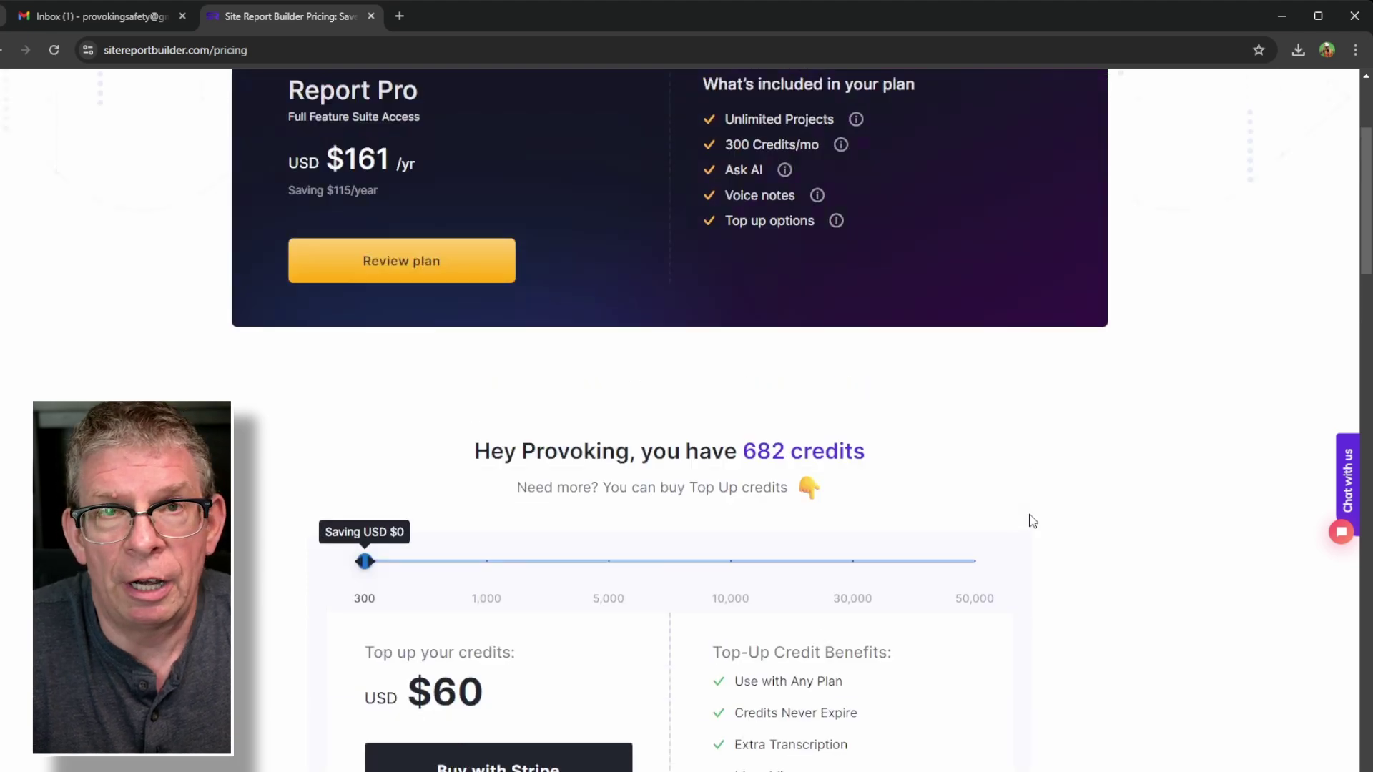